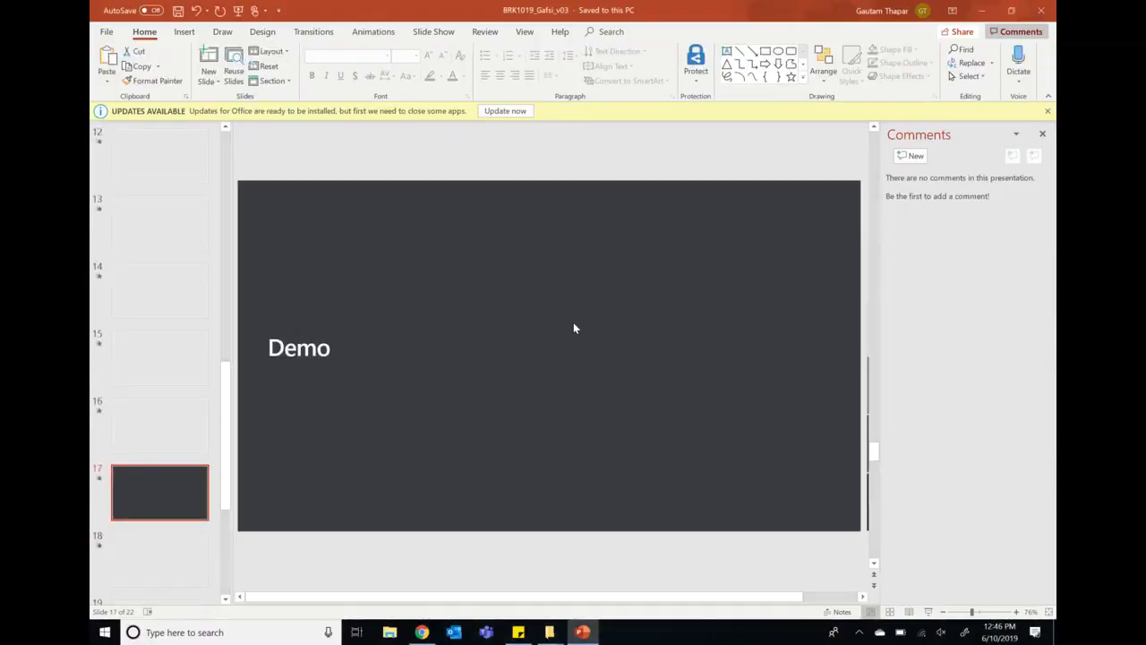
Switch to Chrome and look through the list of steel plates needing approval in the Steel Plate Management app
key("alt+Tab")
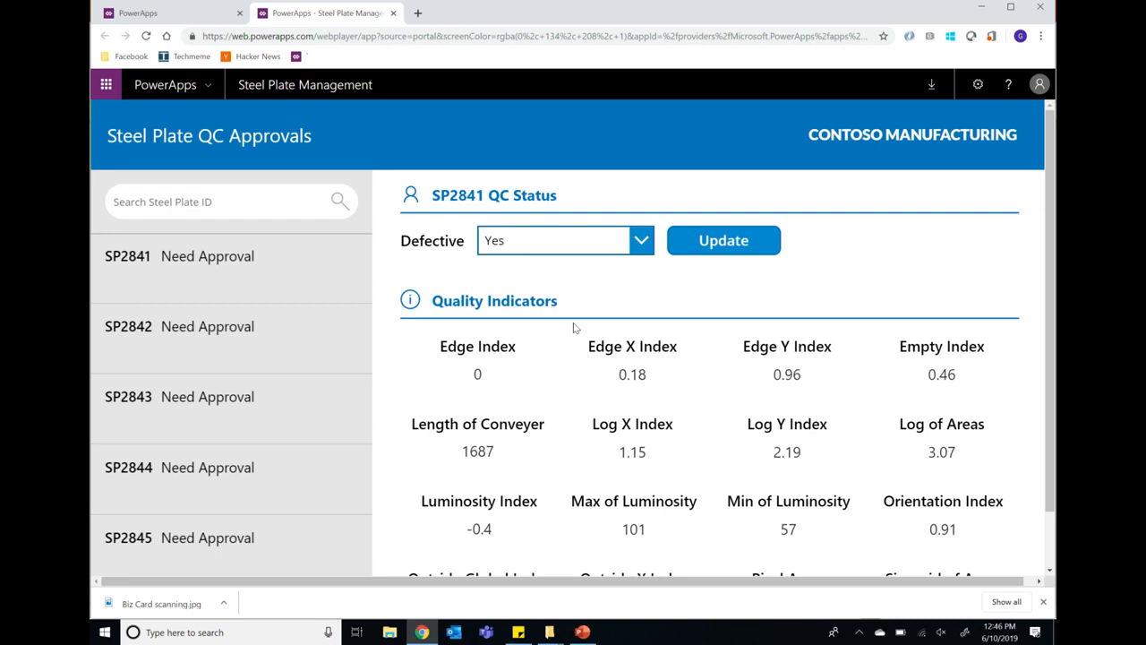
scroll(231, 403, "down", 3)
scroll(231, 403, "up", 3)
scroll(231, 403, "down", 3)
scroll(231, 403, "up", 3)
scroll(231, 403, "down", 5)
scroll(231, 402, "up", 3)
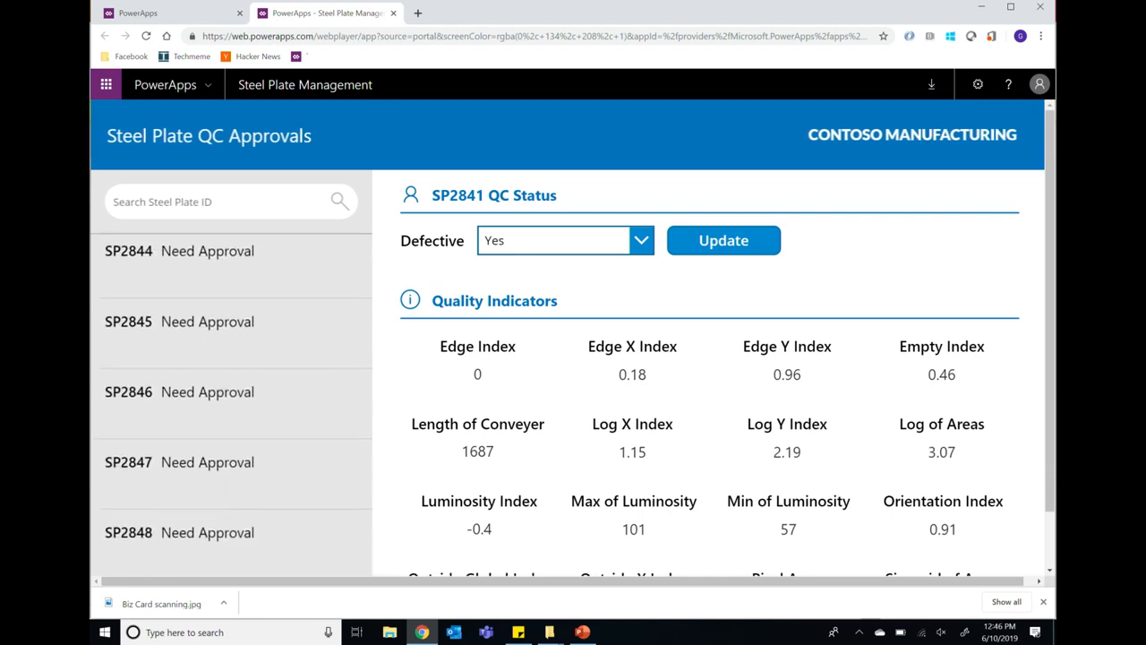
Examine the QC status and quality indicators of several steel plates from SP2844 to SP2848
left_click(231, 396)
left_click(224, 325)
left_click(224, 394)
left_click(224, 534)
left_click(224, 394)
left_click(238, 293)
left_click(231, 467)
Open steel plate SP2848 and set its Defective value to No
left_click(231, 535)
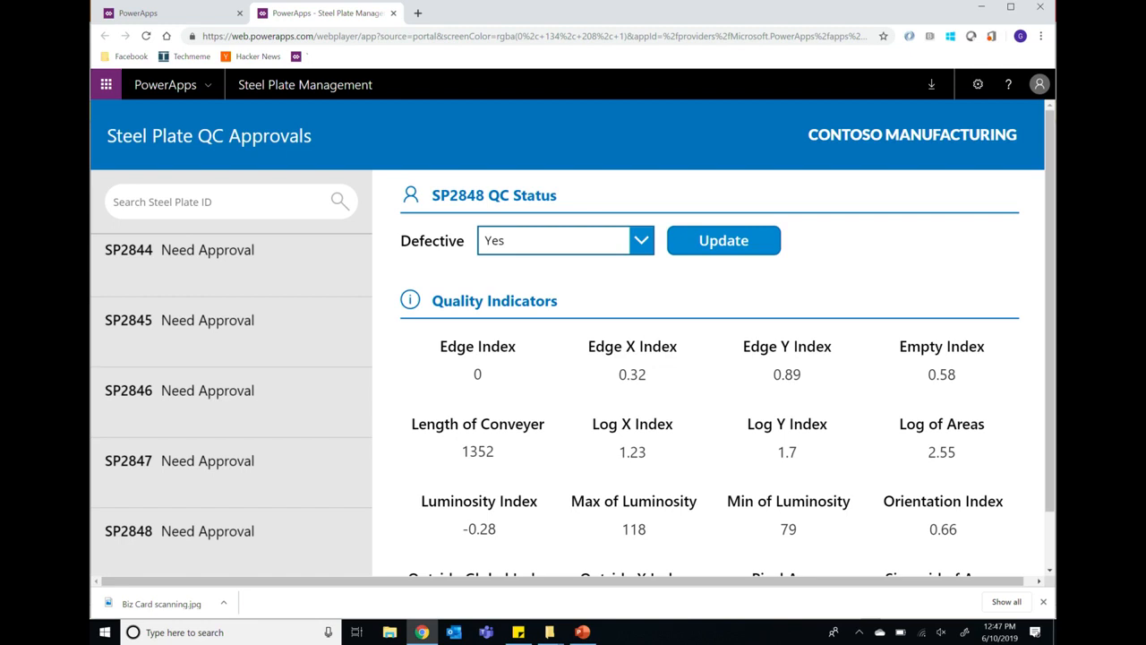
left_click(643, 244)
left_click(612, 301)
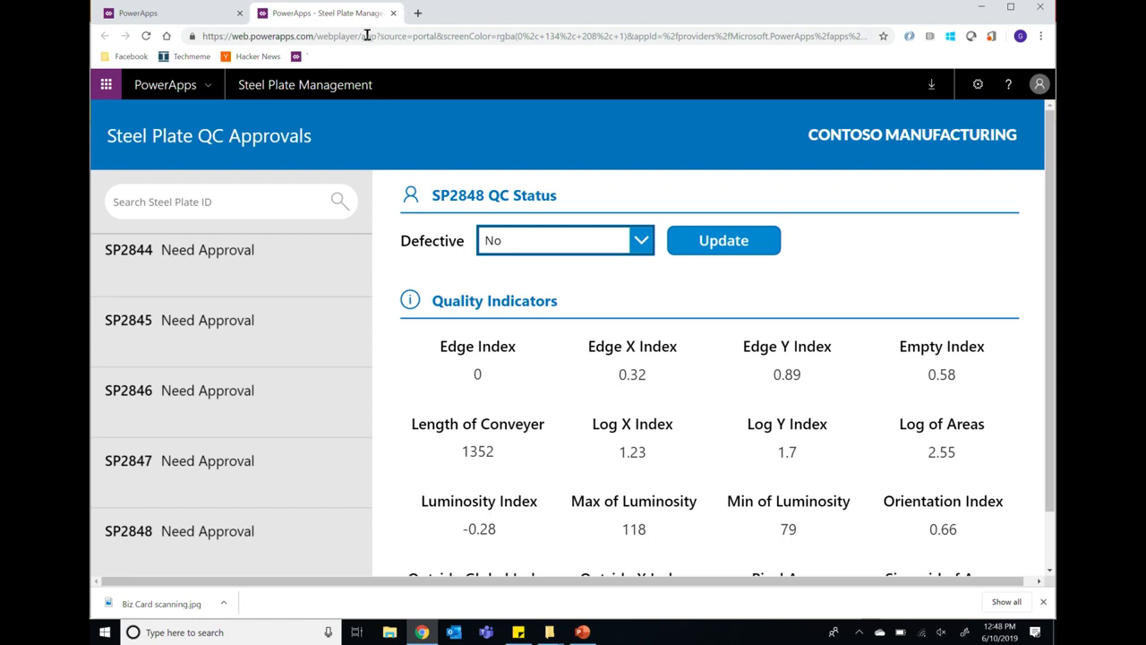
Return to the PowerApps maker portal and open the Build page of AI Builder
left_click(173, 8)
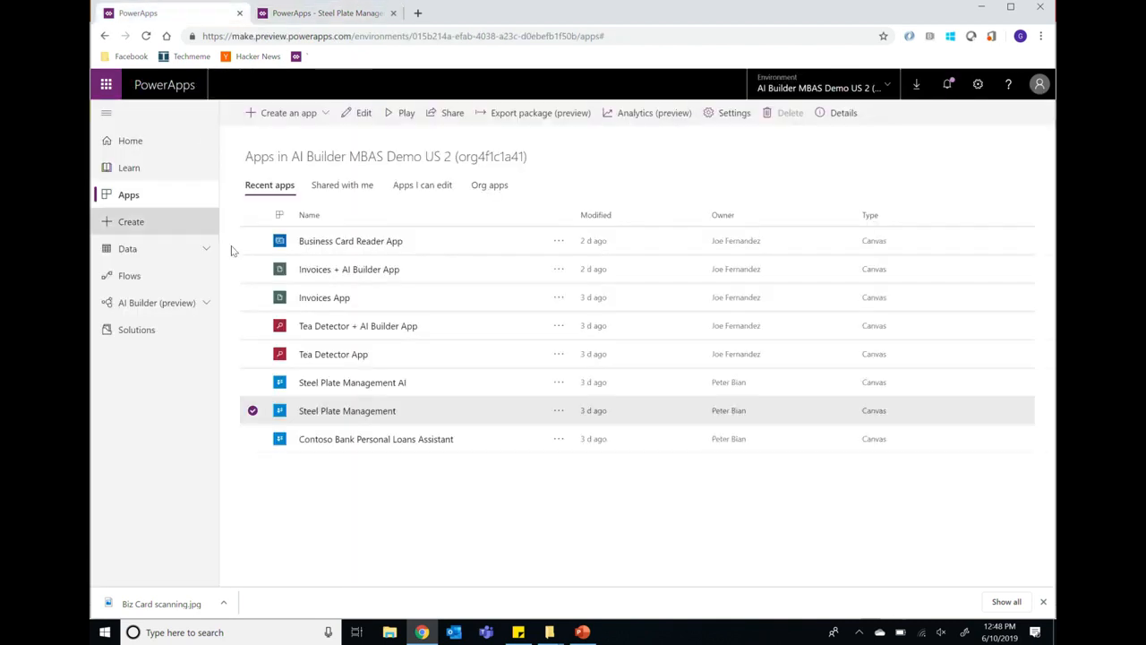
left_click(151, 302)
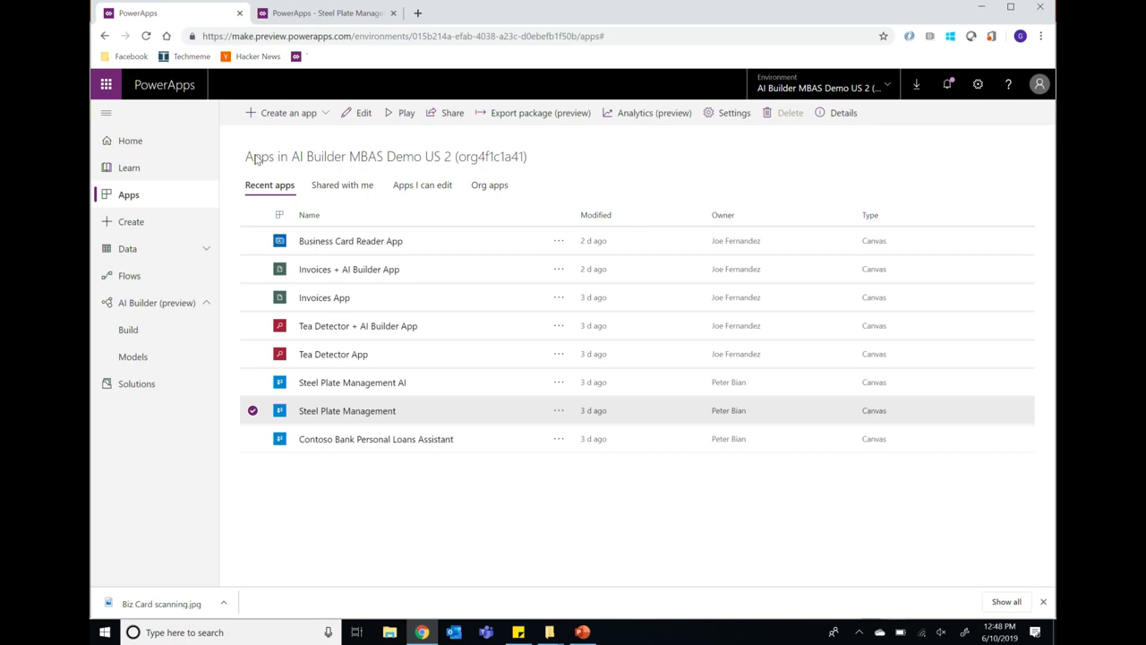
left_click(139, 305)
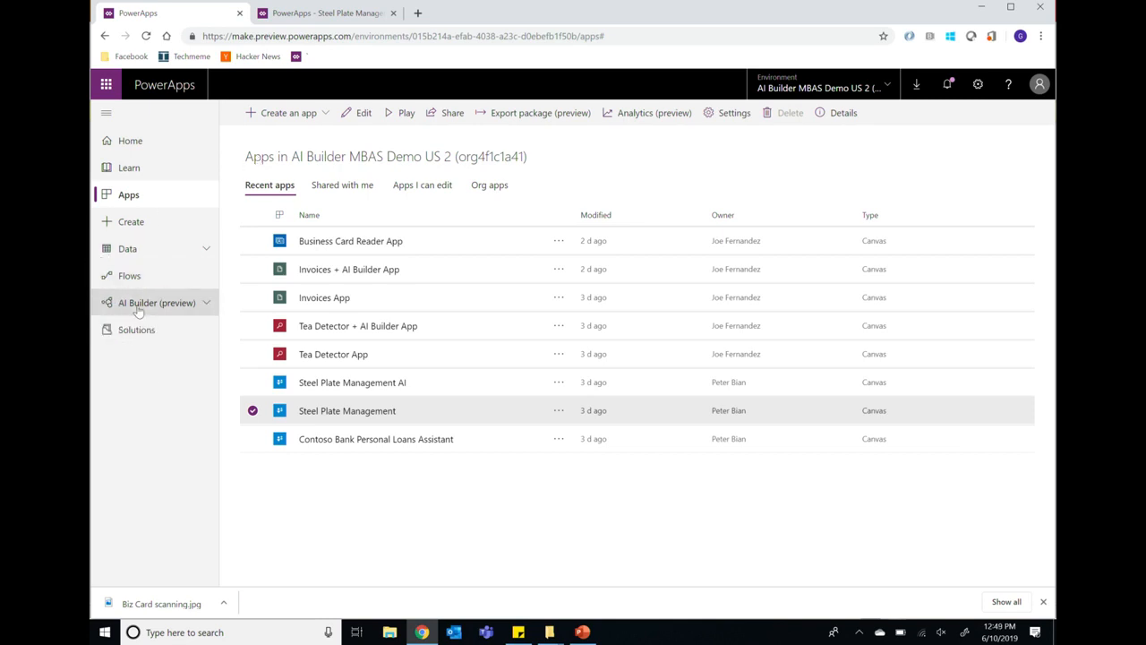
left_click(139, 305)
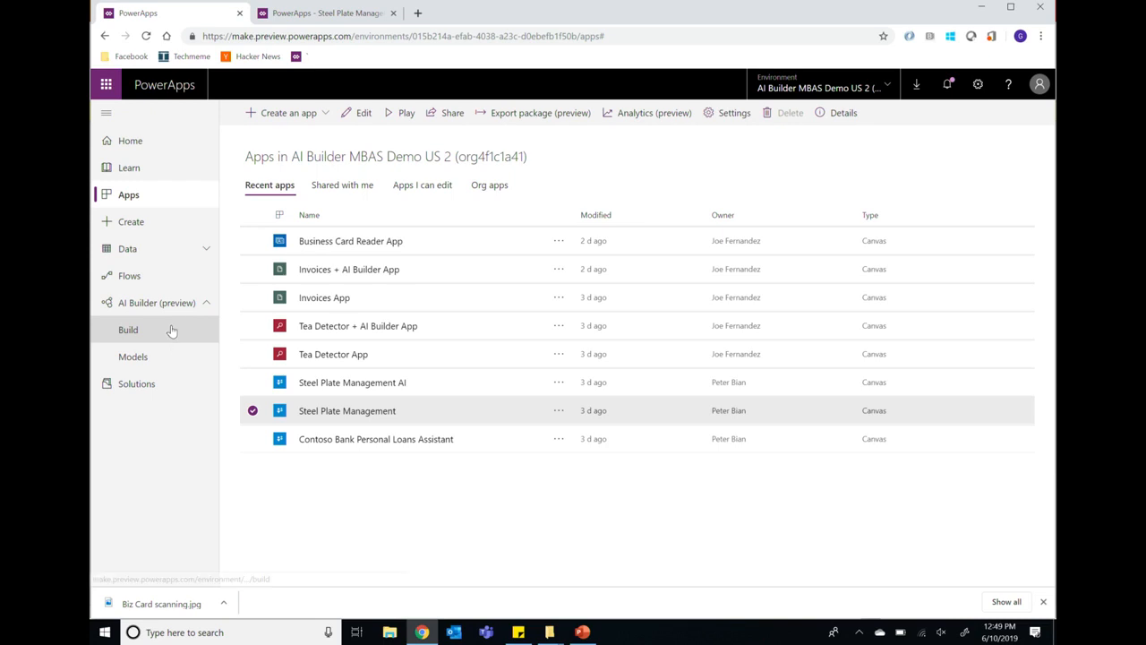
left_click(167, 331)
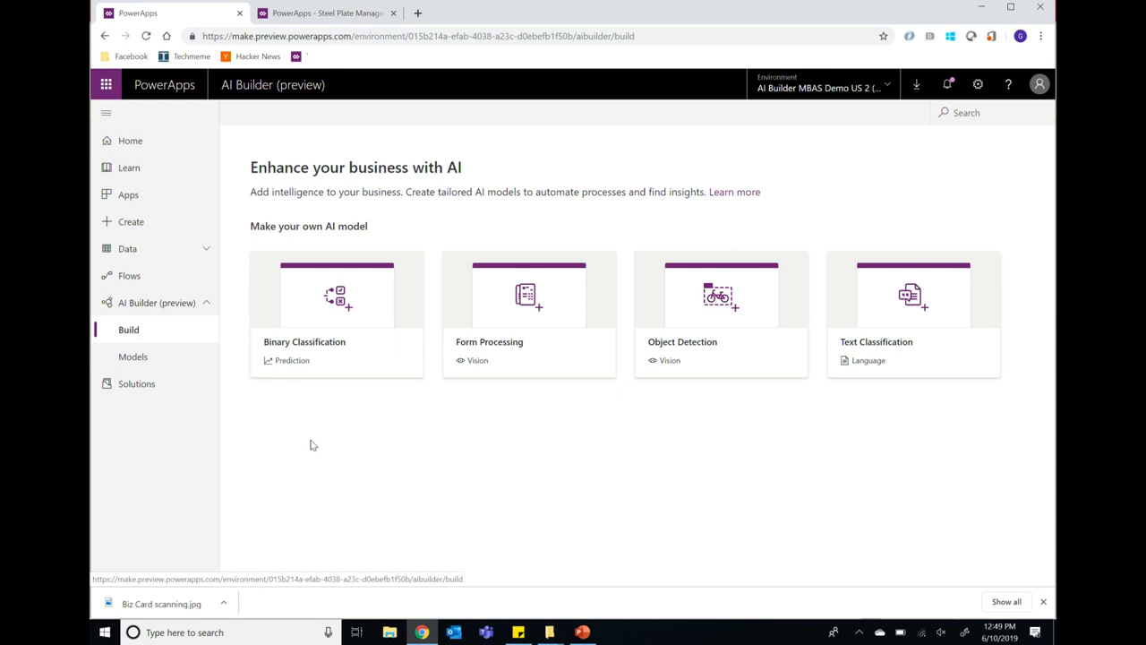
Create a Binary Classification model named "Steel Plate Demo"
left_click(332, 328)
left_click(671, 223)
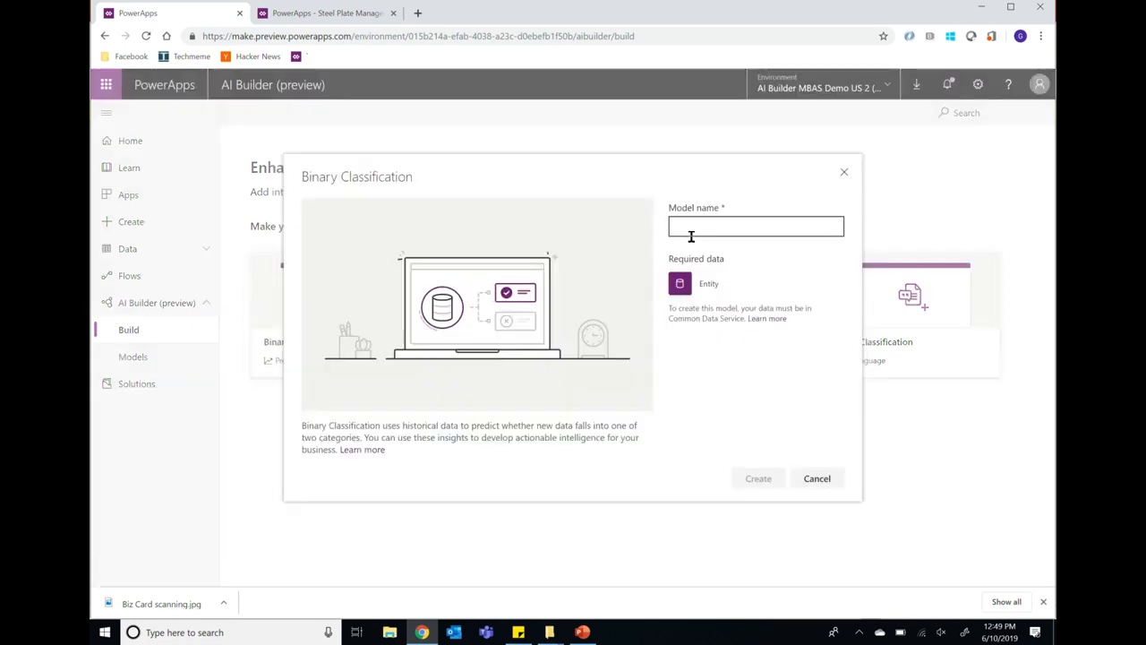
left_click(692, 234)
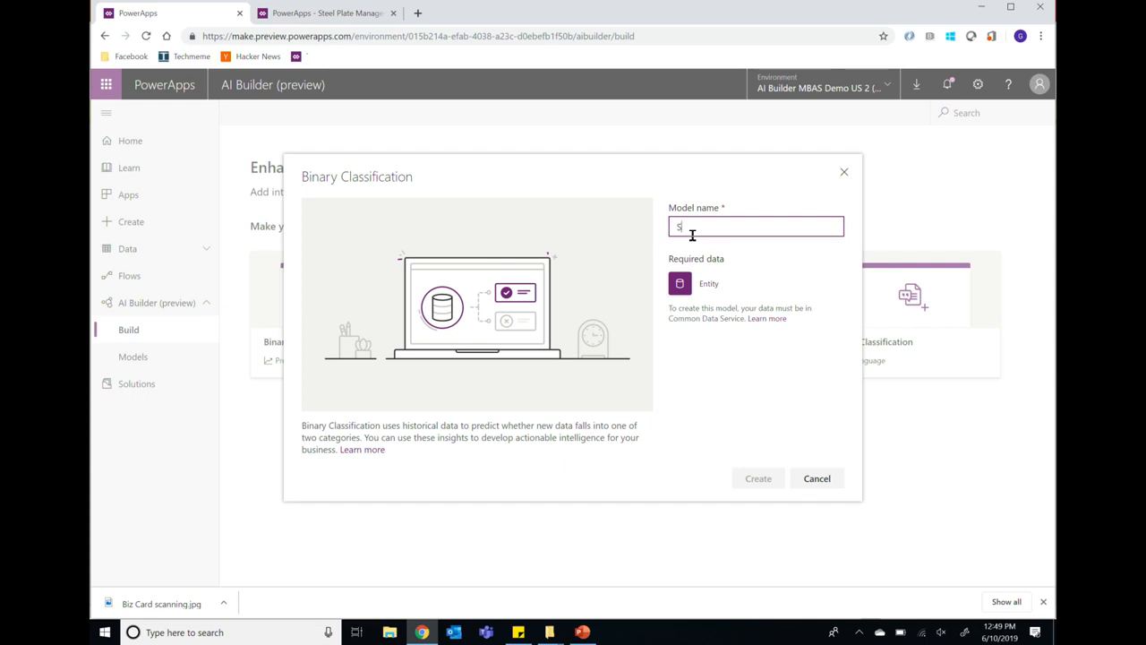
type("Steel Pl")
type("atre")
key("BackSpace")
key("BackSpace")
type("e ")
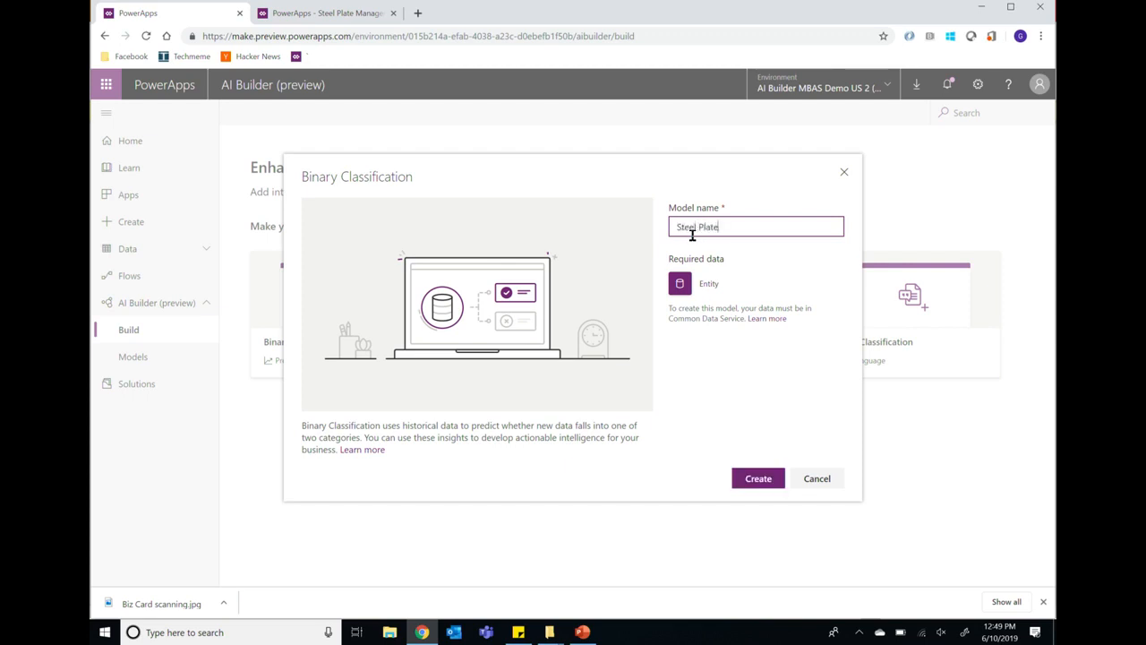
type("Demo")
left_click(754, 484)
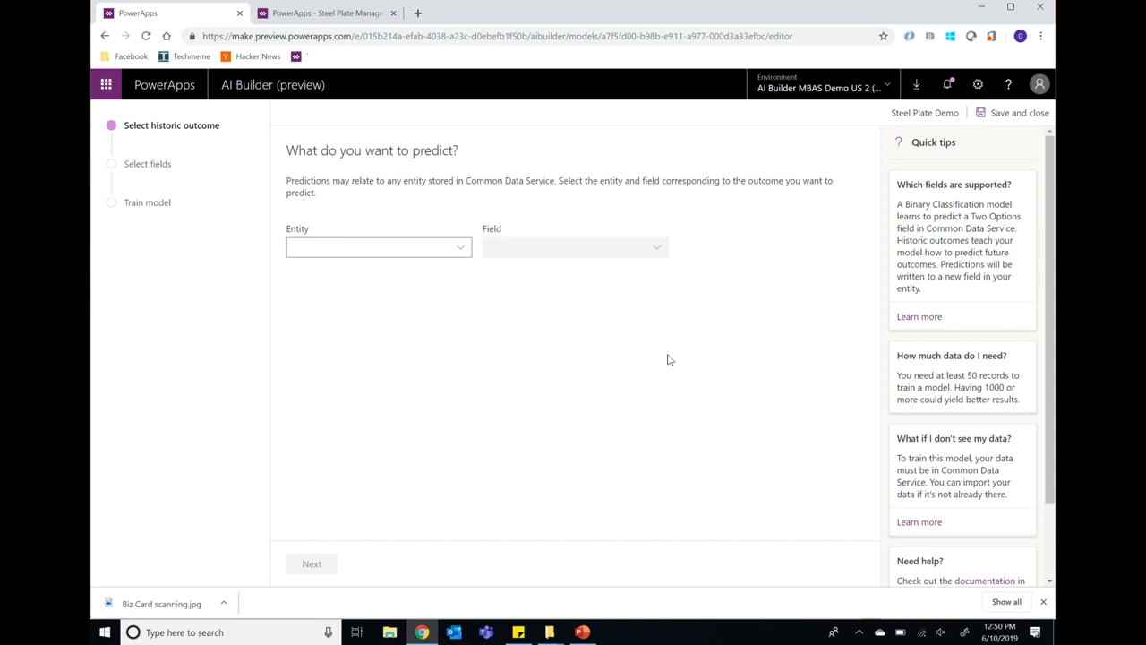
Choose the Steel Plates Fault entity and its Fault (Label) field as the outcome to predict, and continue to field selection
left_click(456, 248)
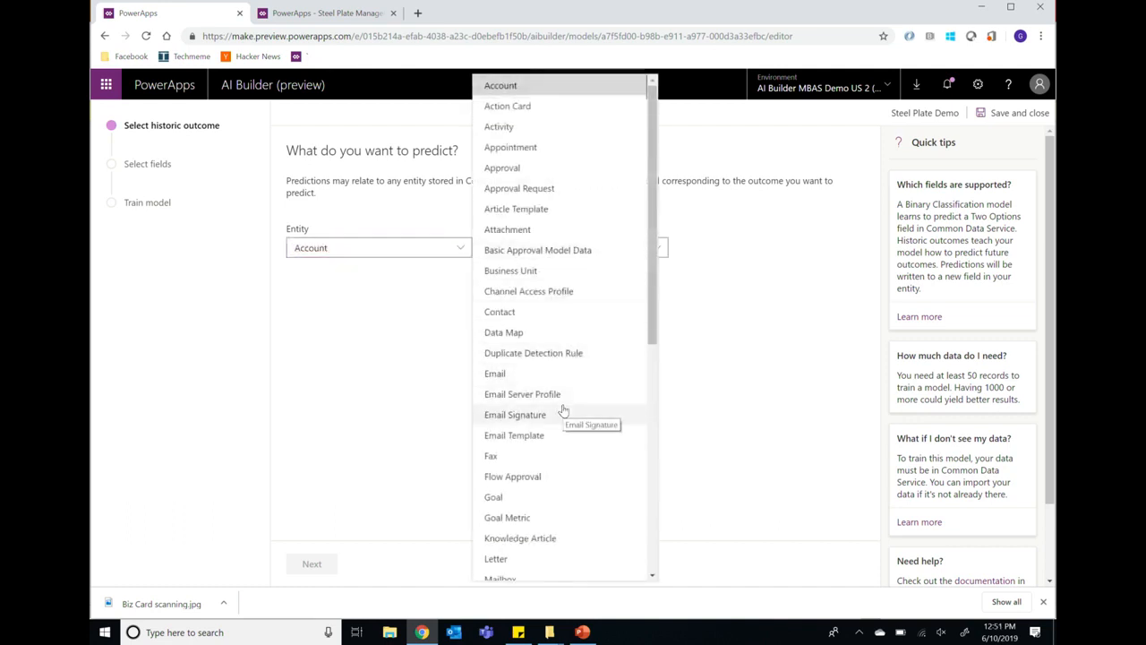
scroll(563, 411, "down", 5)
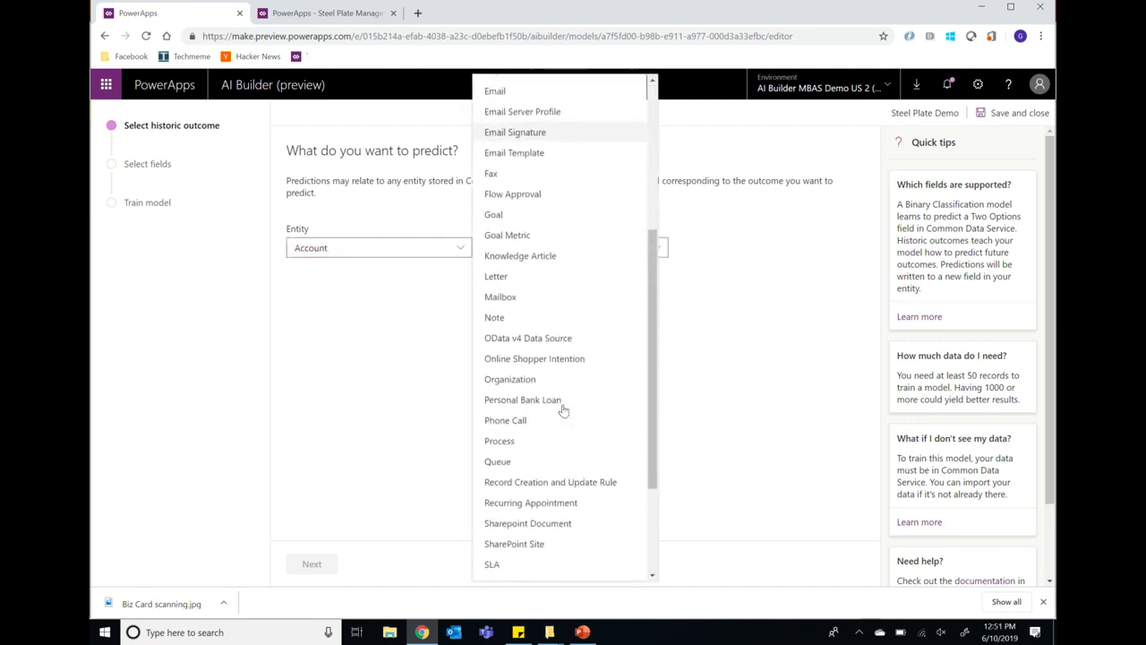
scroll(563, 410, "down", 1)
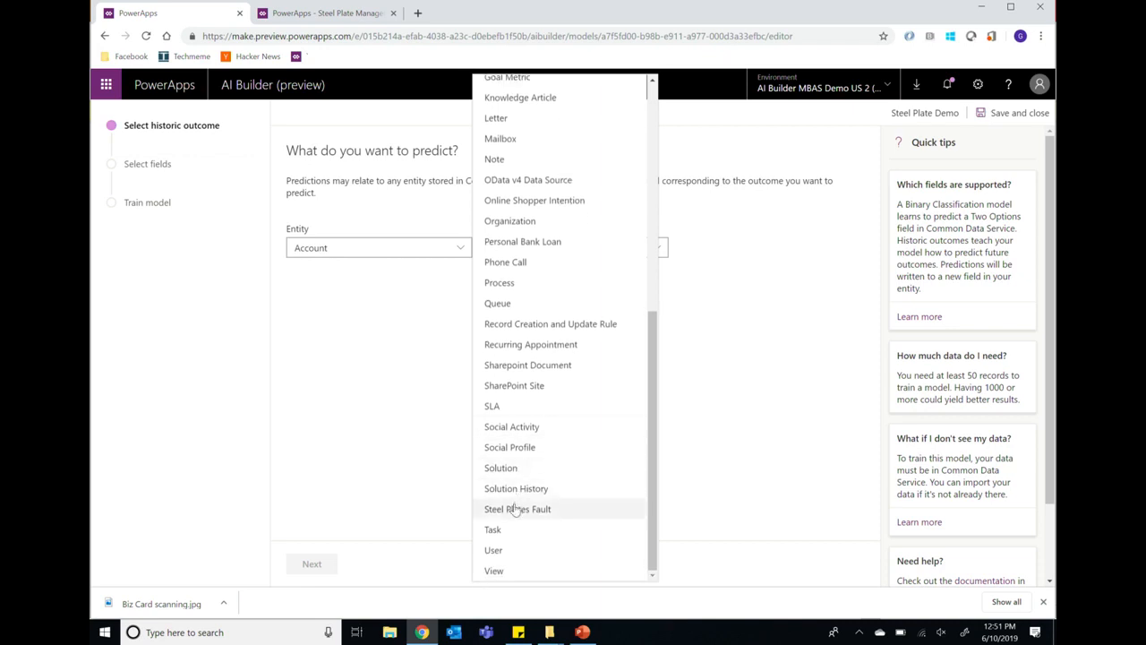
left_click(586, 514)
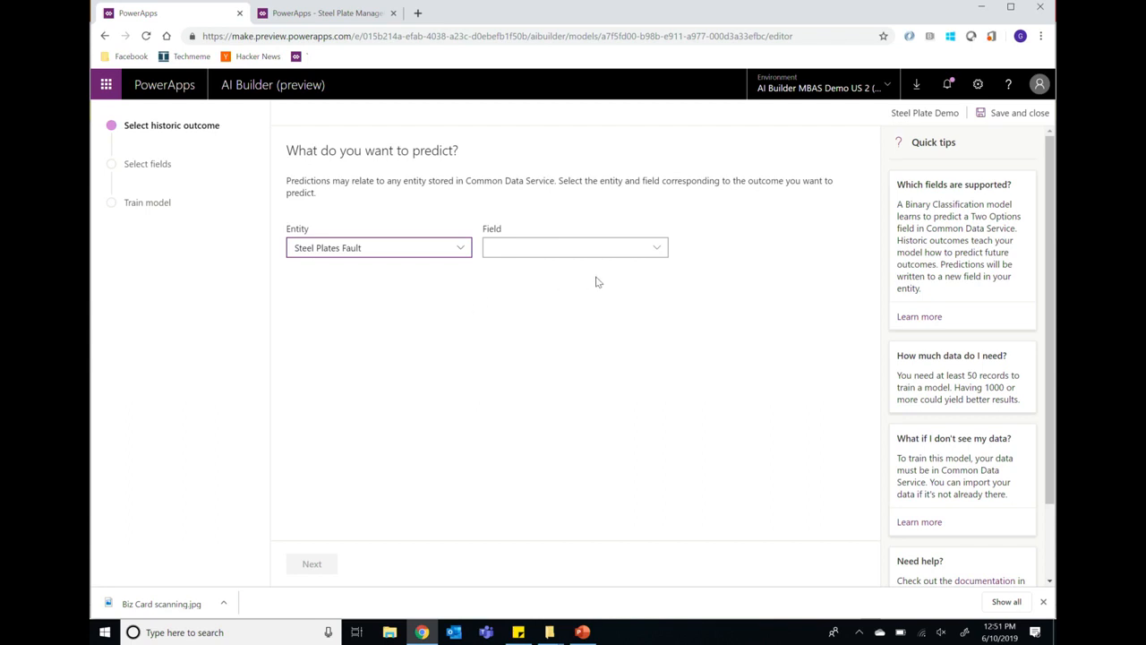
left_click(647, 250)
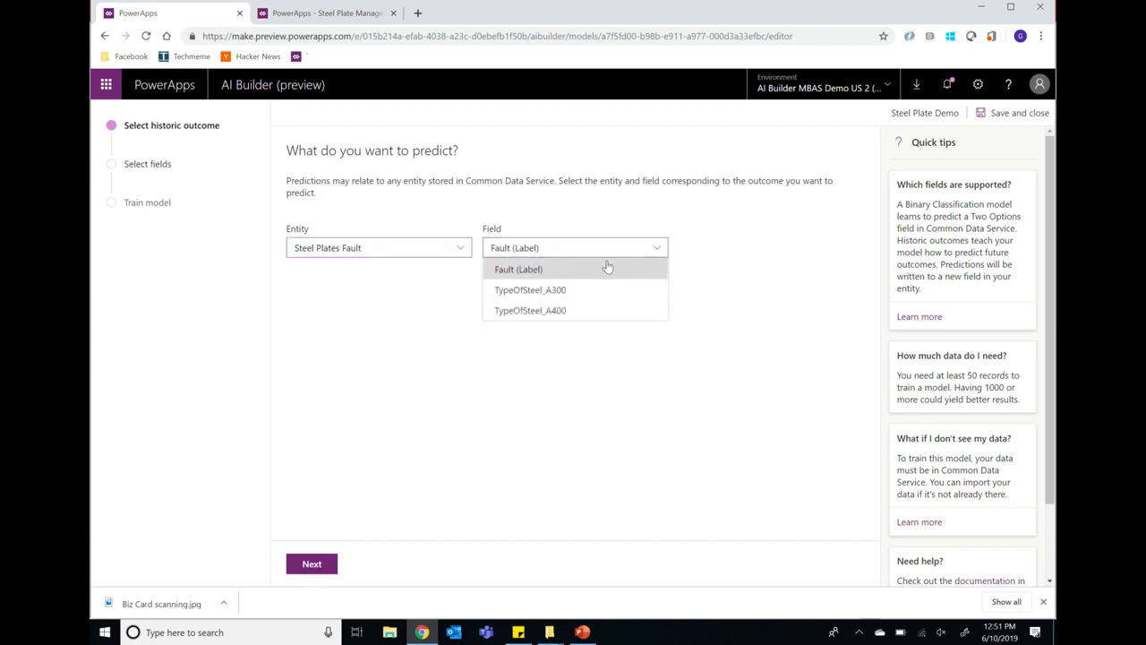
left_click(573, 278)
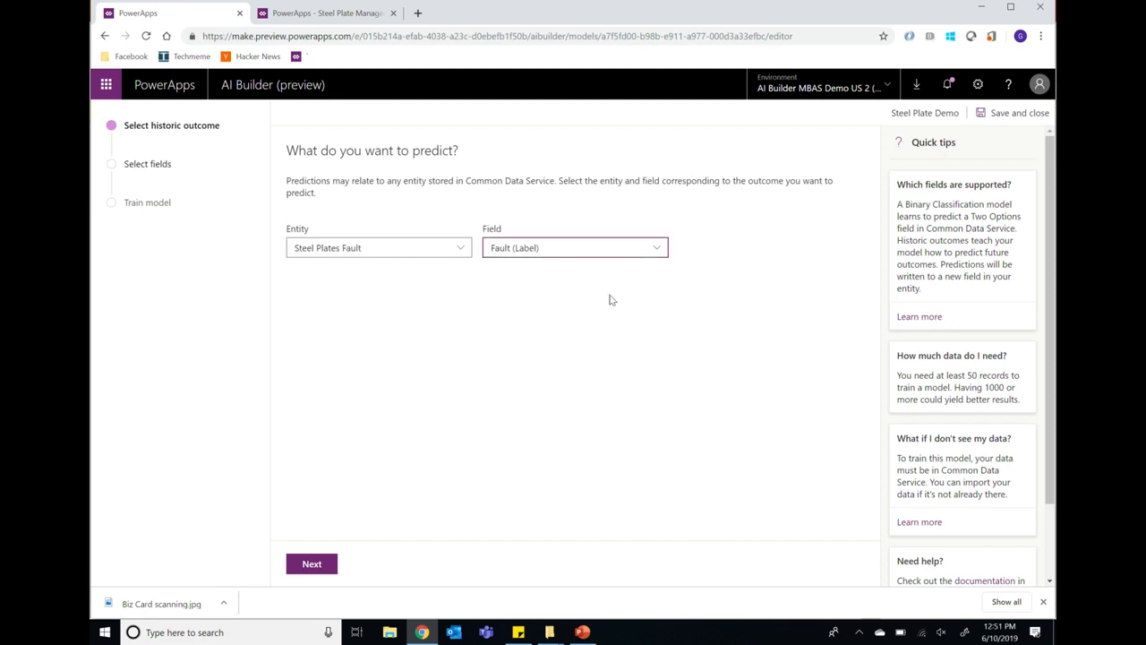
left_click(312, 564)
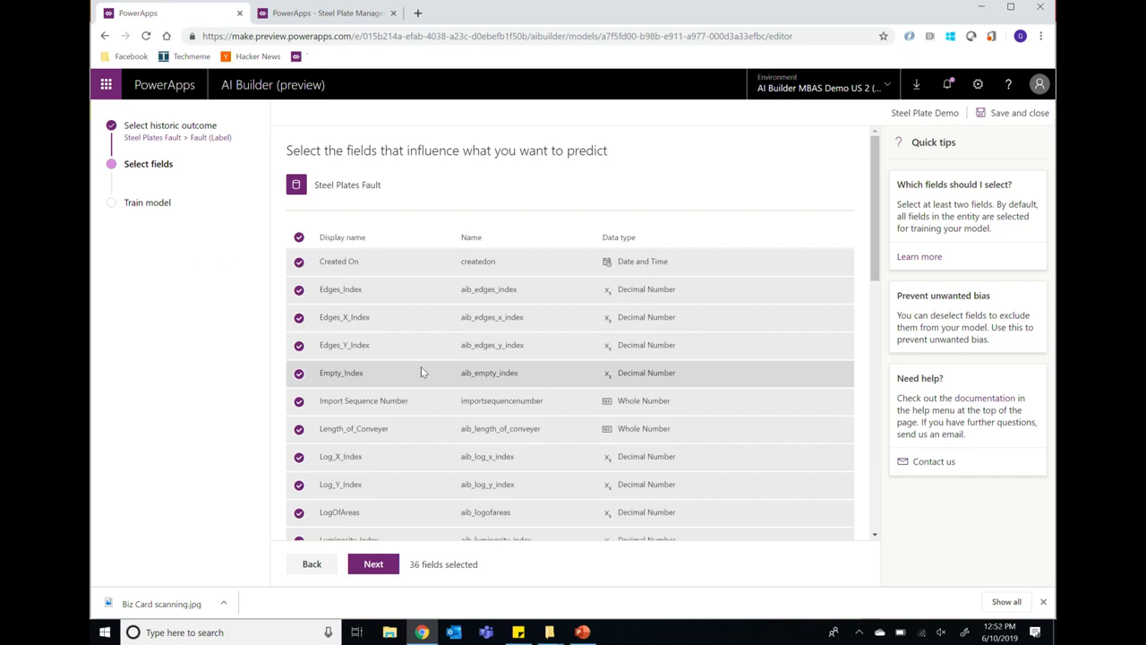
Clear the field selection and include only Edges_Index, Edges_X_Index, Edges_Y_Index and Empty_Index
left_click(299, 237)
left_click(299, 289)
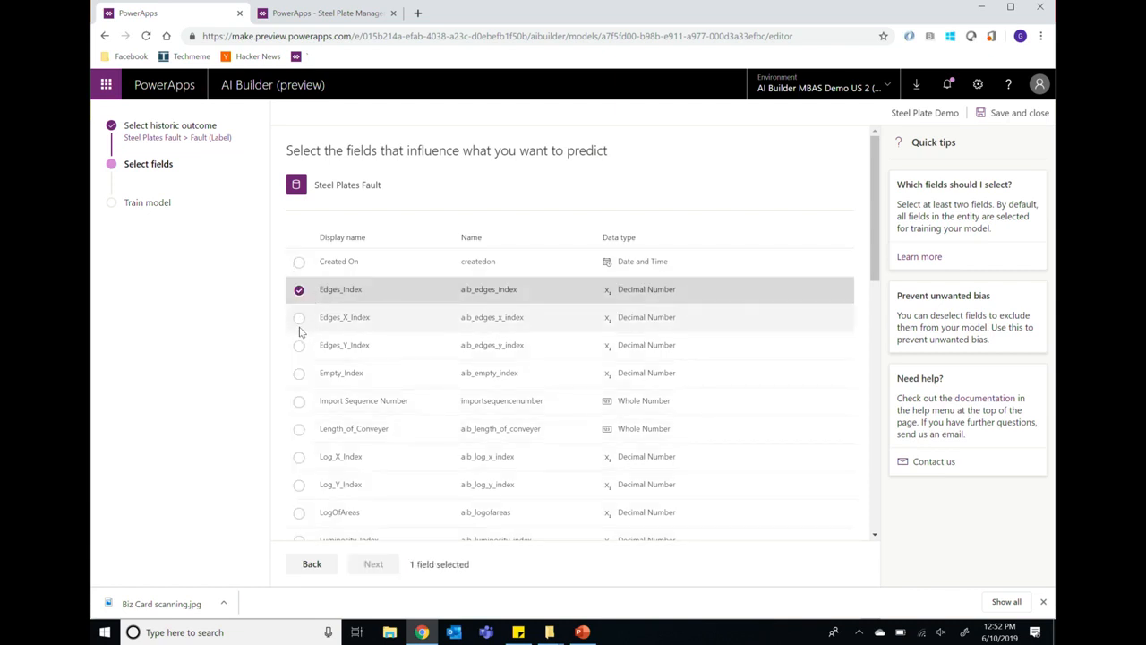
left_click(299, 319)
left_click(299, 346)
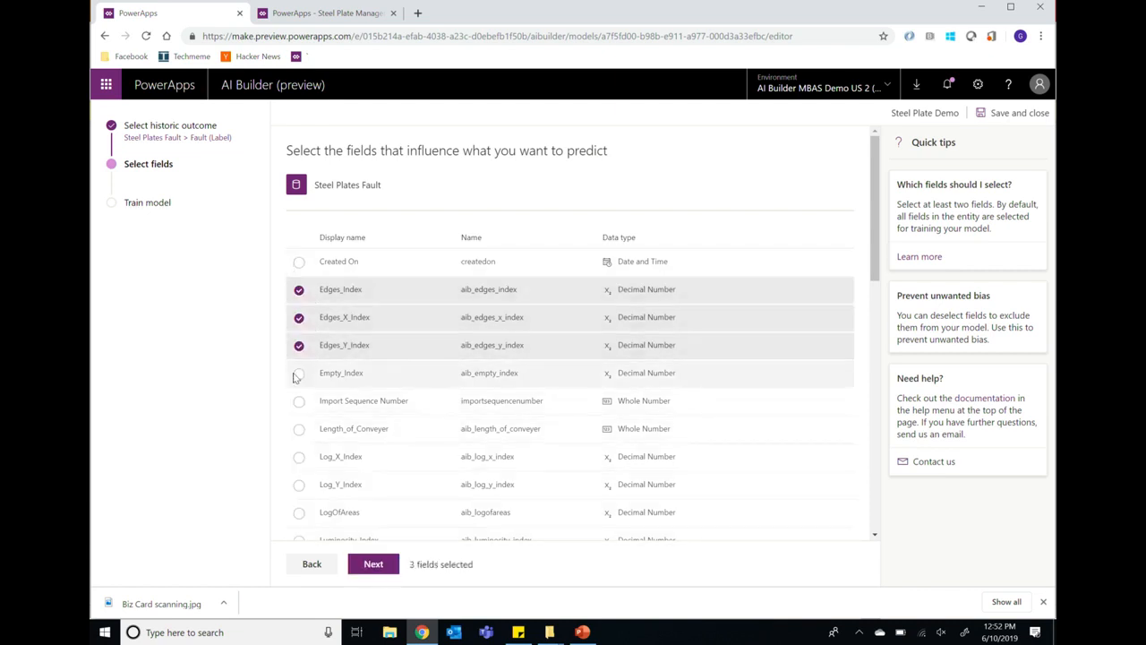
left_click(298, 375)
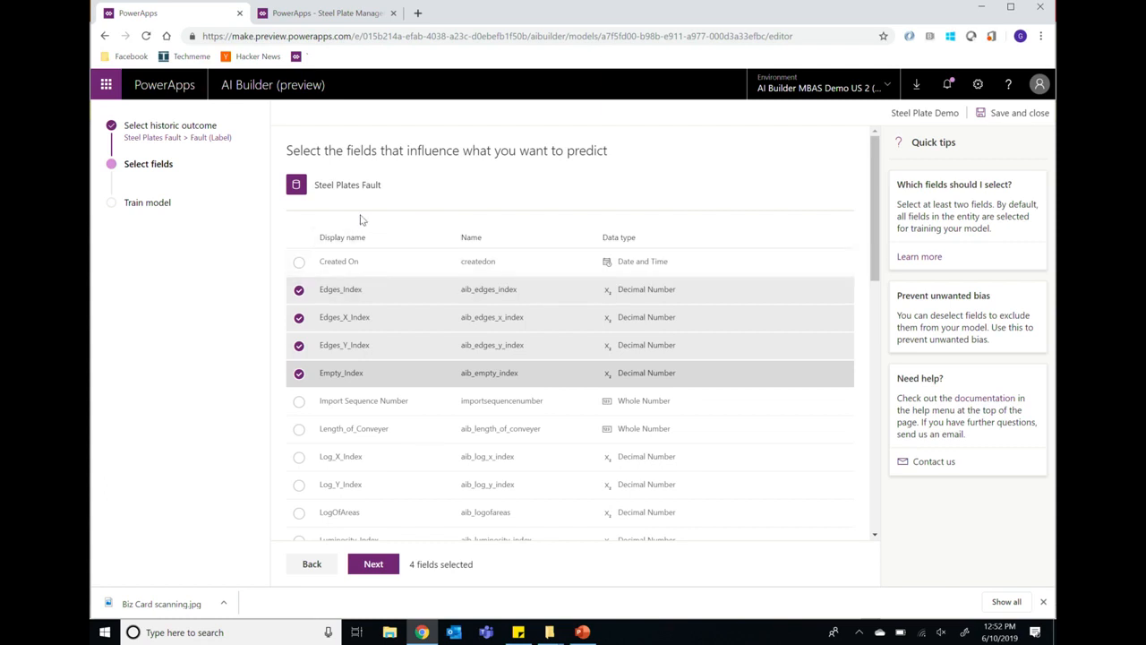
Select all the Steel Plates Fault fields as influencing data and start training the model
left_click(299, 239)
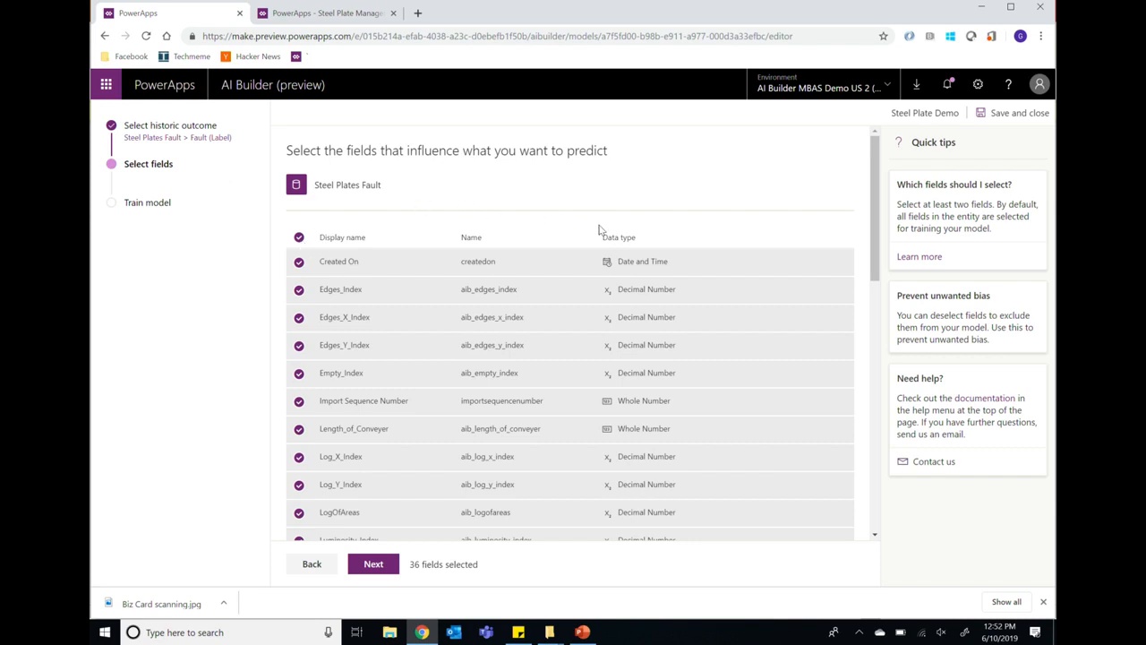
left_click(375, 567)
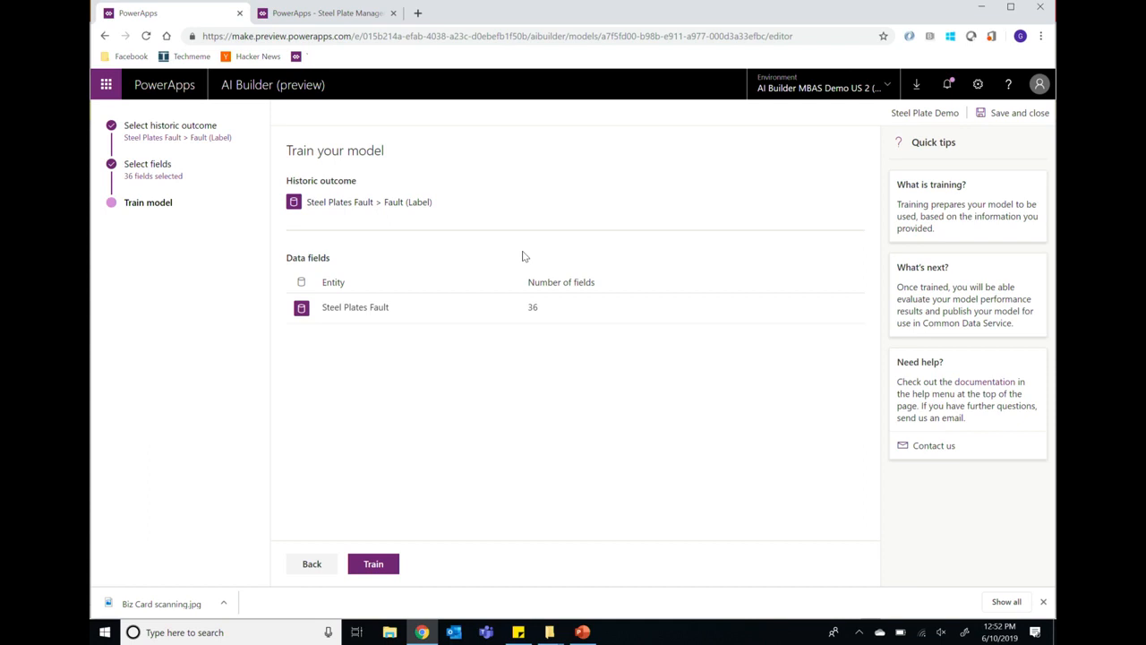
left_click(373, 568)
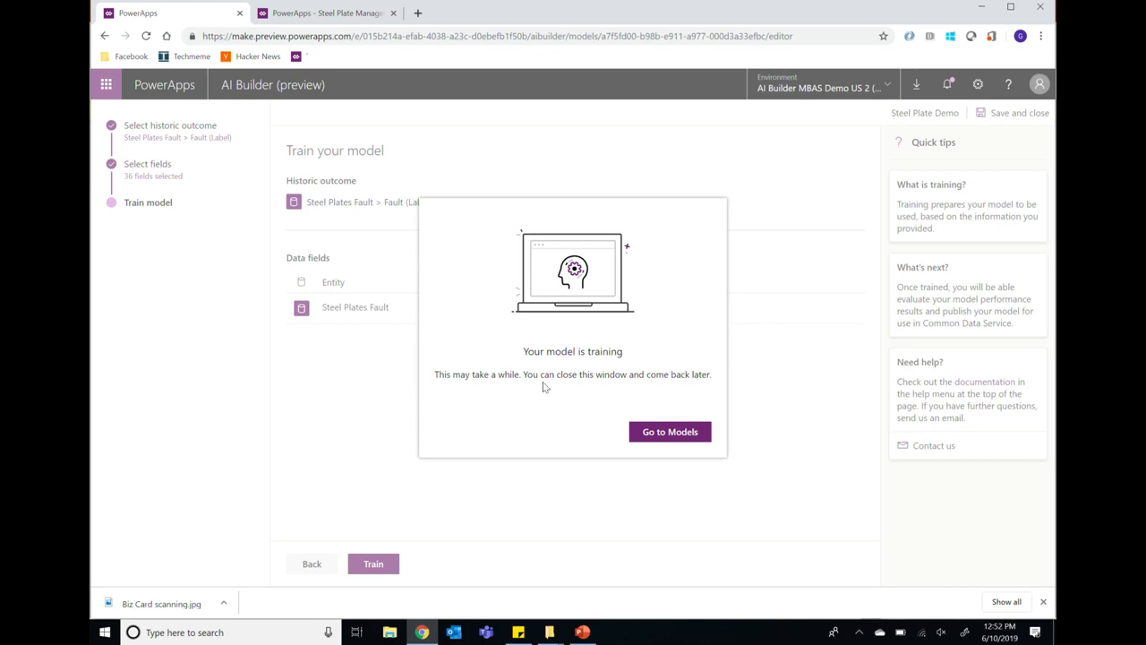
Go to the list of AI models and sort it by last trained in ascending order
left_click(670, 433)
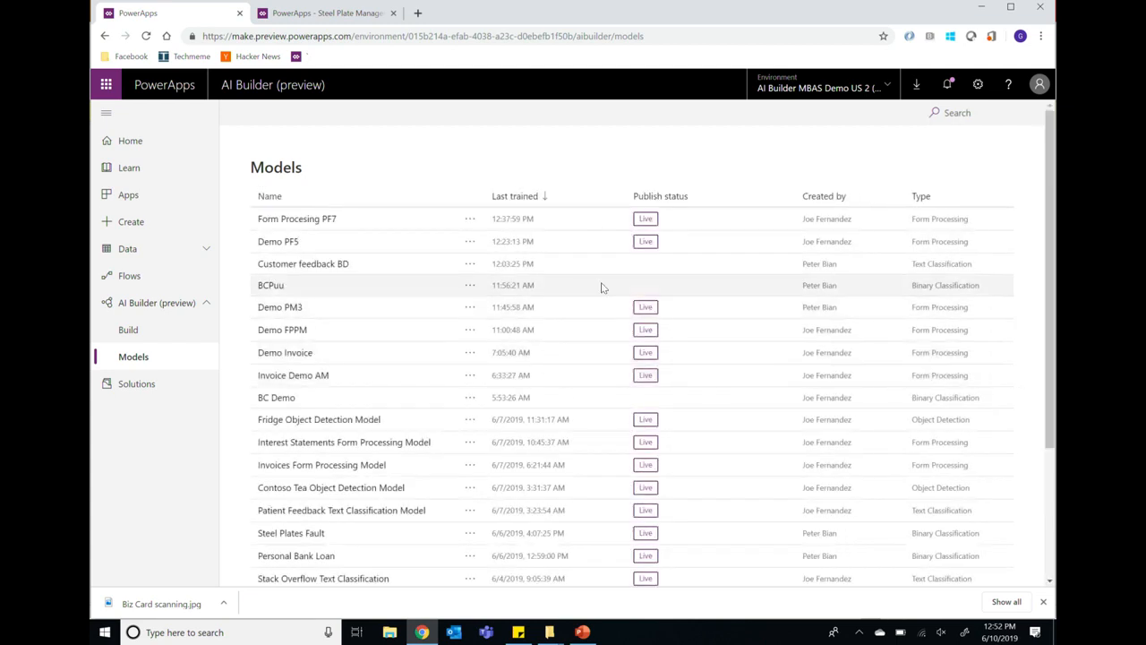
left_click(524, 198)
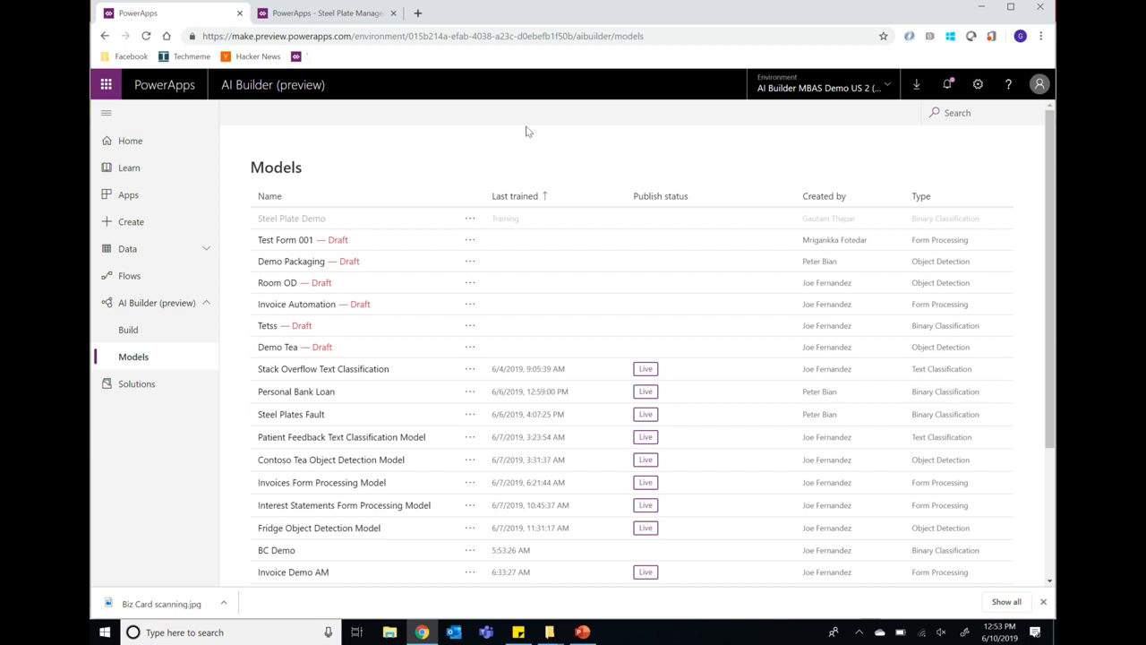
In the Steel Plate Management browser tab, load the PowerApps maker portal at make.preview.powerapps.com and show its apps list
left_click(313, 15)
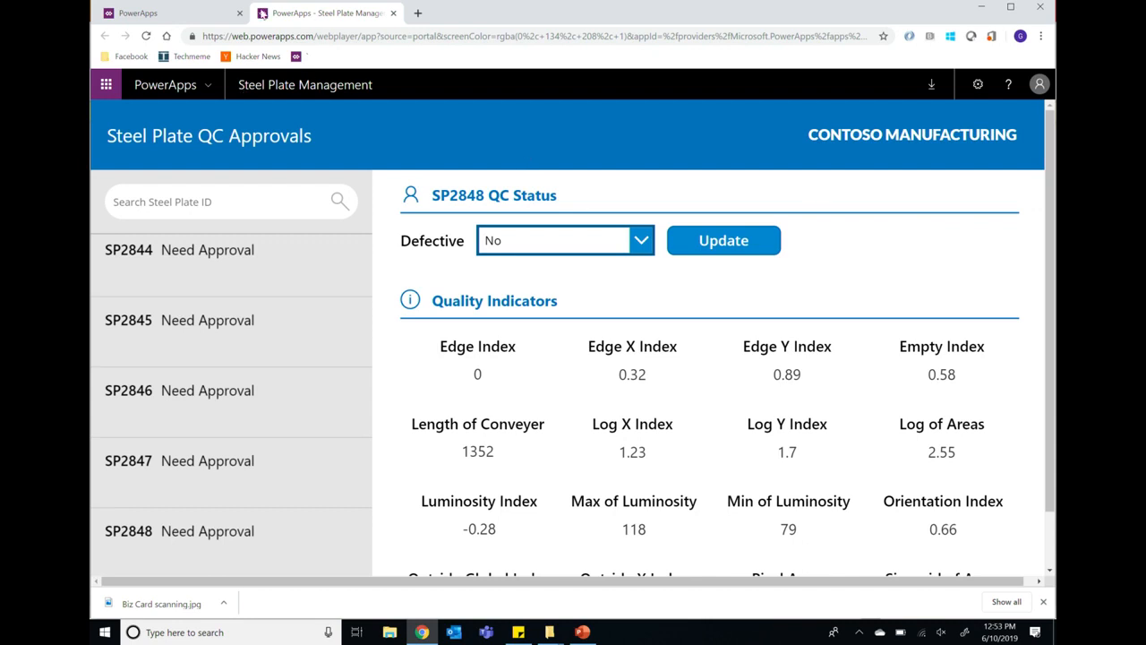
left_click(242, 36)
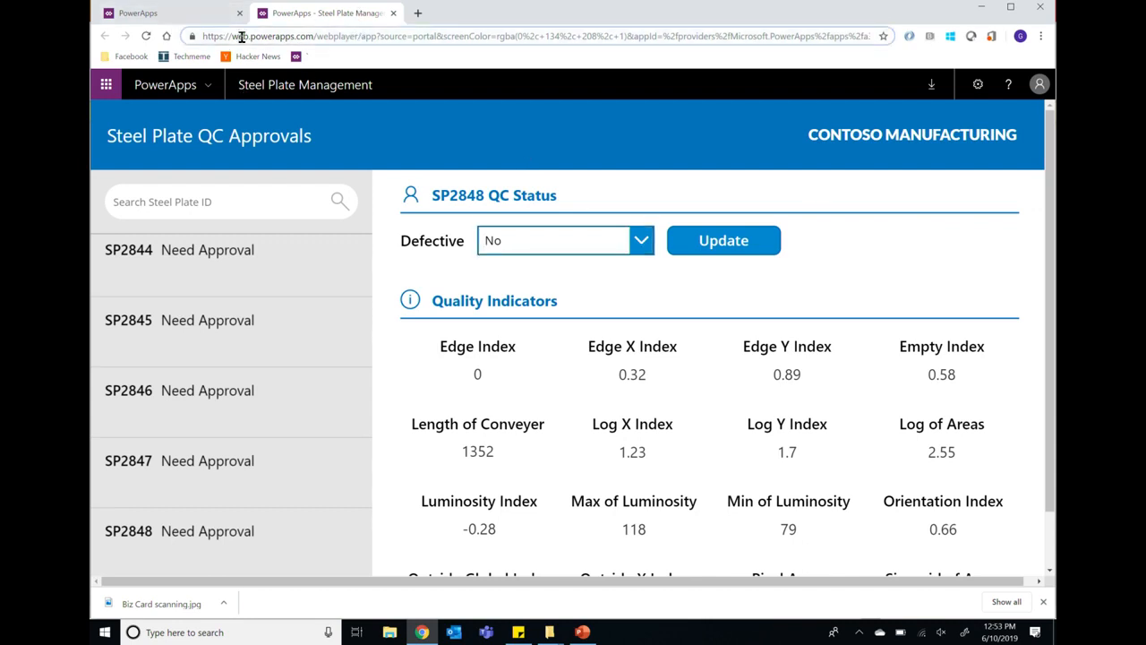
type("web.powerapps.com")
key("Return")
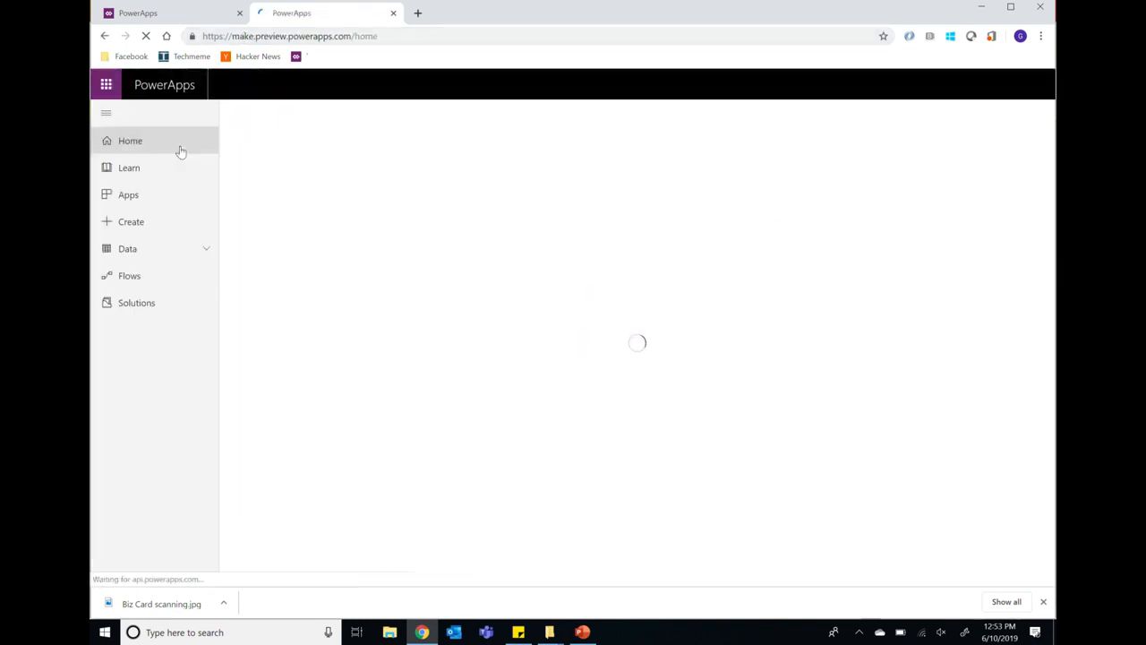
left_click(135, 197)
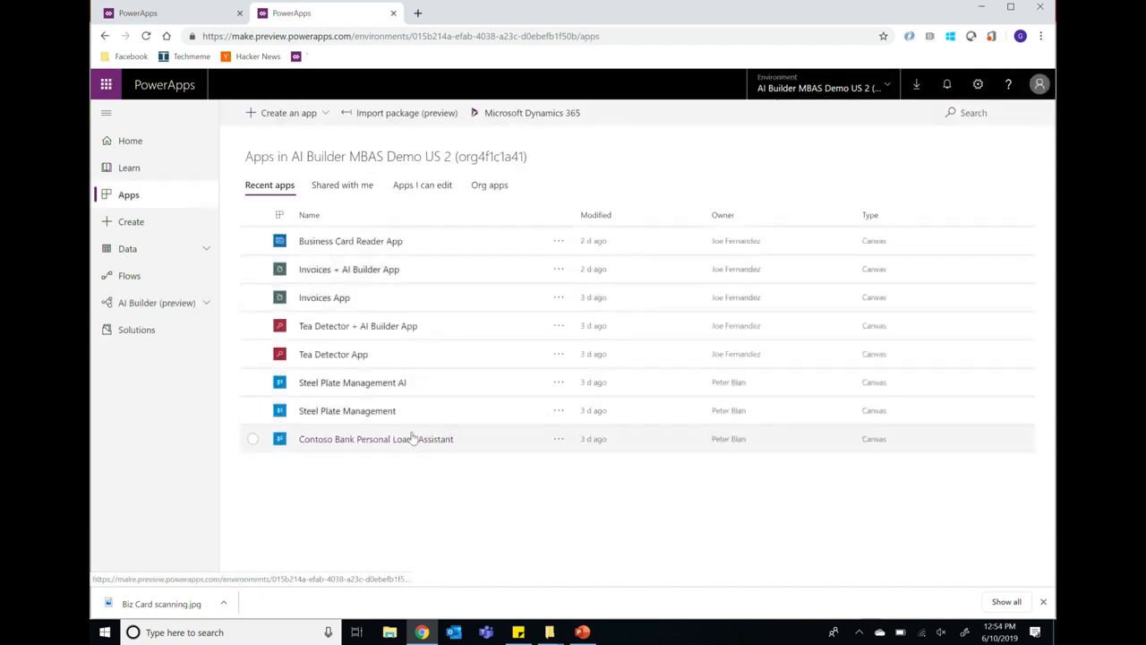
Open the Steel Plate Management app for editing in PowerApps Studio and skip the welcome dialog
left_click(558, 410)
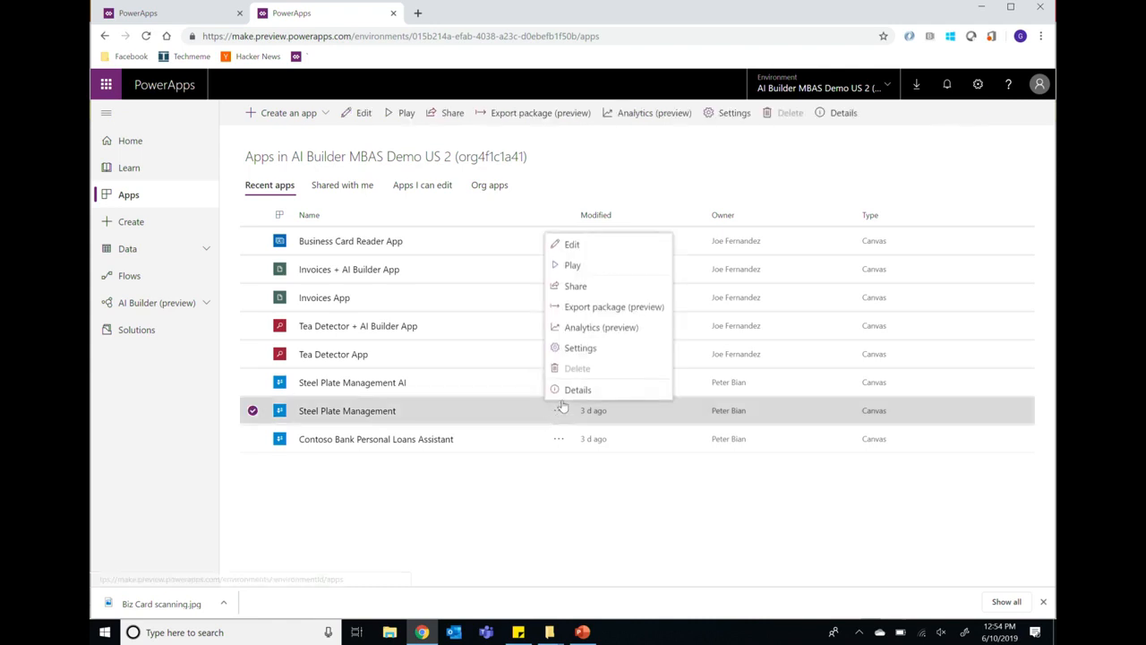
left_click(572, 244)
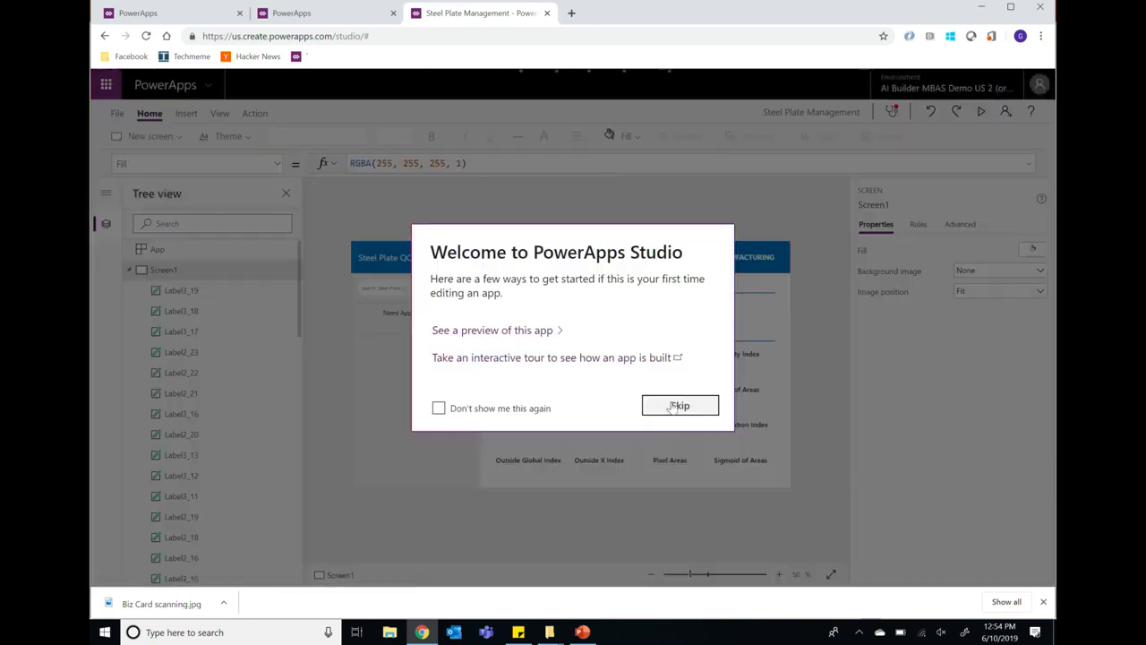
left_click(682, 406)
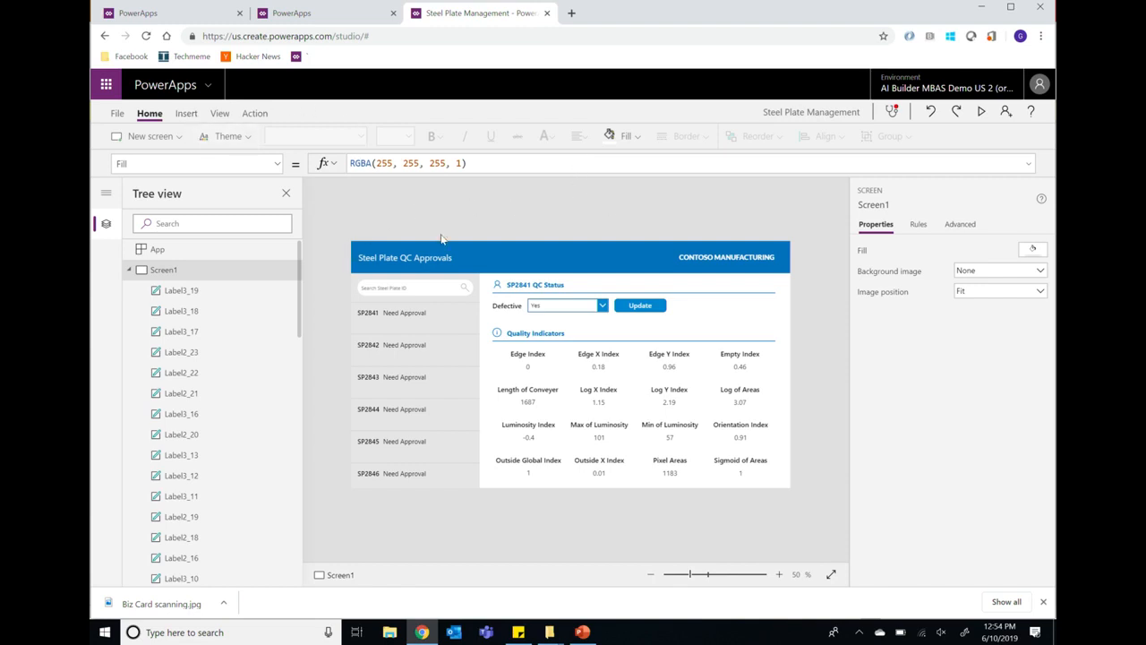
Insert a label in the QC Status section, beyond the Update button, and set its text to "Fault Probability"
left_click(185, 114)
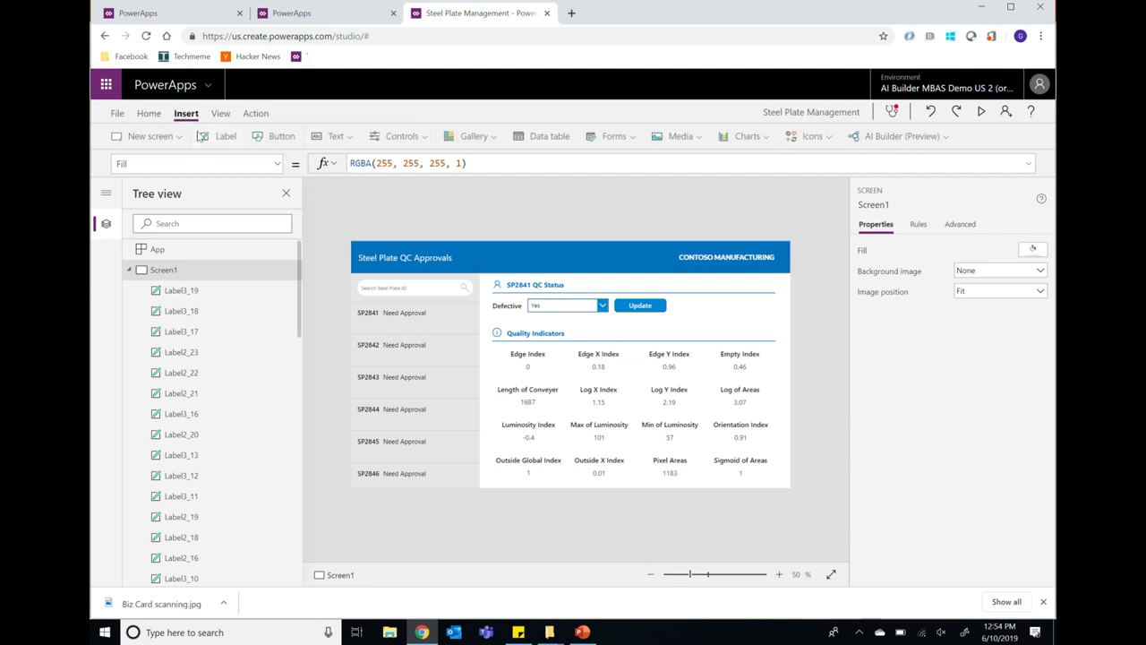
left_click(211, 138)
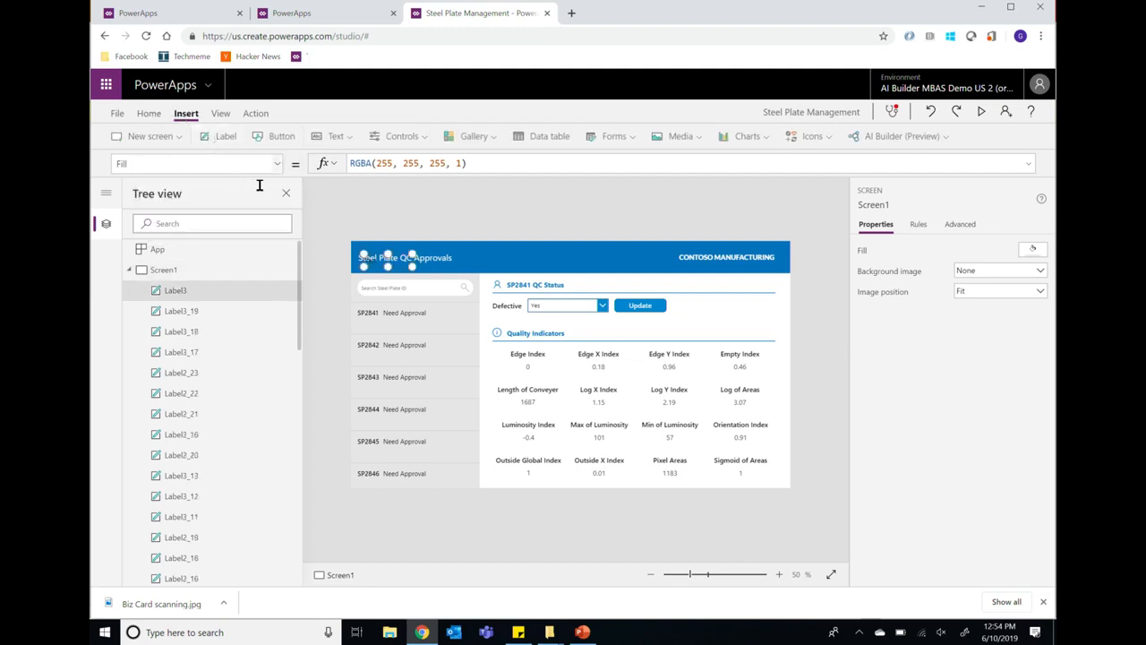
left_click_drag(488, 264, 748, 304)
double_click(749, 303)
type("Fault Prob")
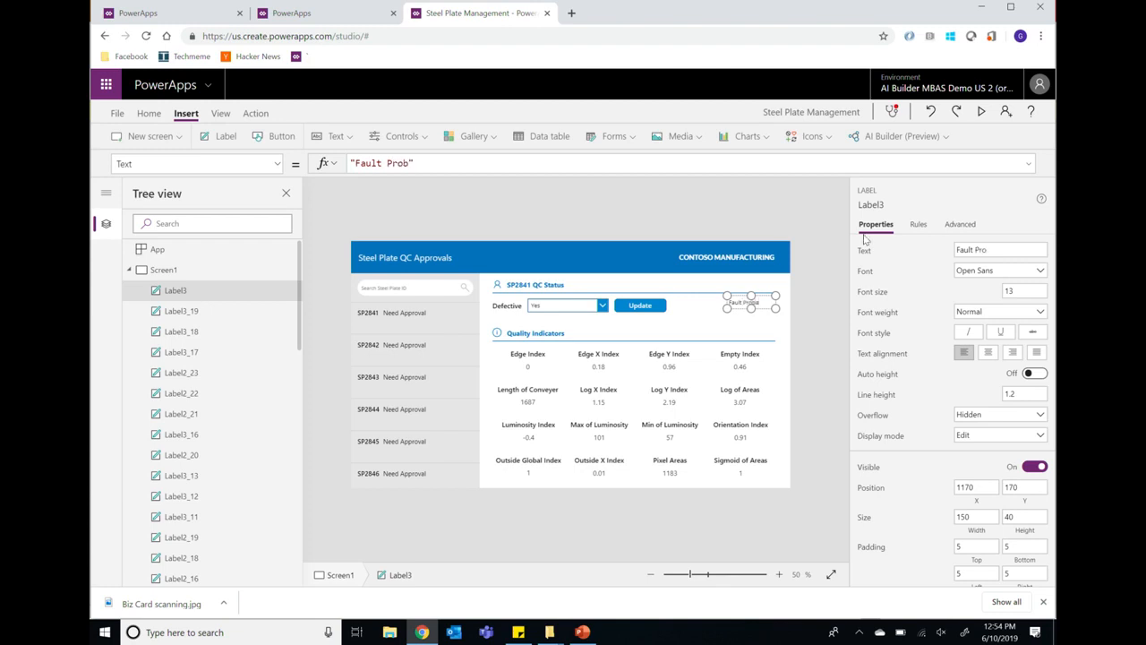
type("ty")
Format the Fault Probability label as 18-point bold and enlarge it to about 220 by 50 so the text fits one line
left_click_drag(1025, 294, 968, 296)
type("1")
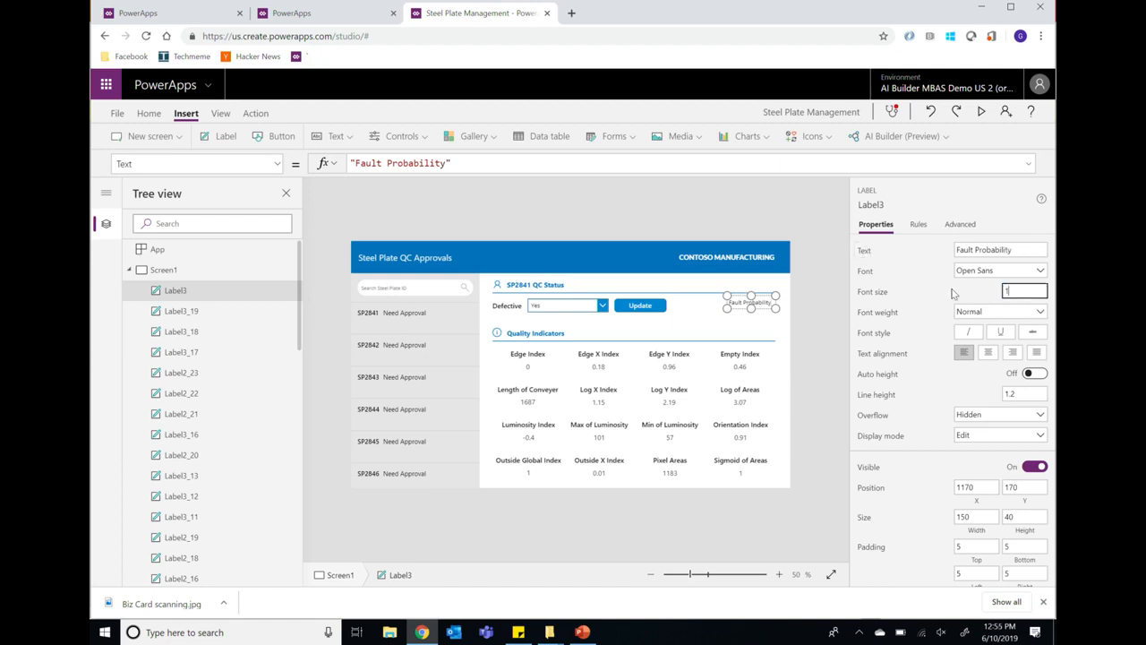
type("8")
left_click(977, 312)
left_click(978, 328)
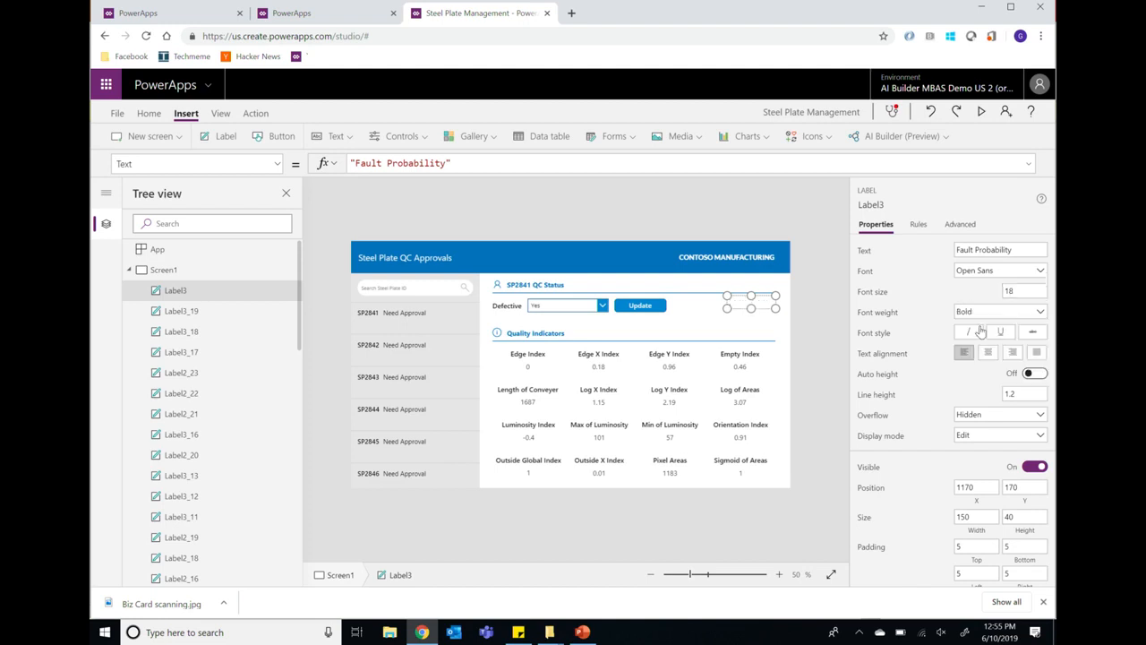
left_click(813, 350)
left_click(748, 304)
left_click_drag(726, 309, 762, 305)
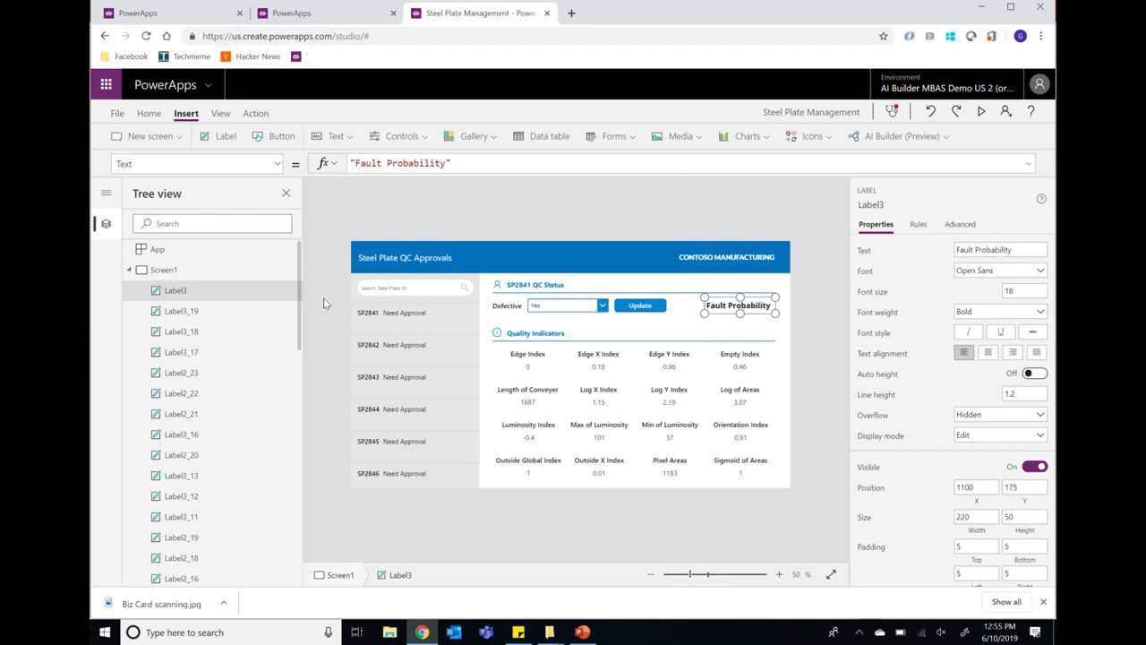
Add a second label directly beneath Fault Probability and a small button, about 52 by 55, just below the Update button
left_click(224, 136)
left_click_drag(392, 262, 740, 318)
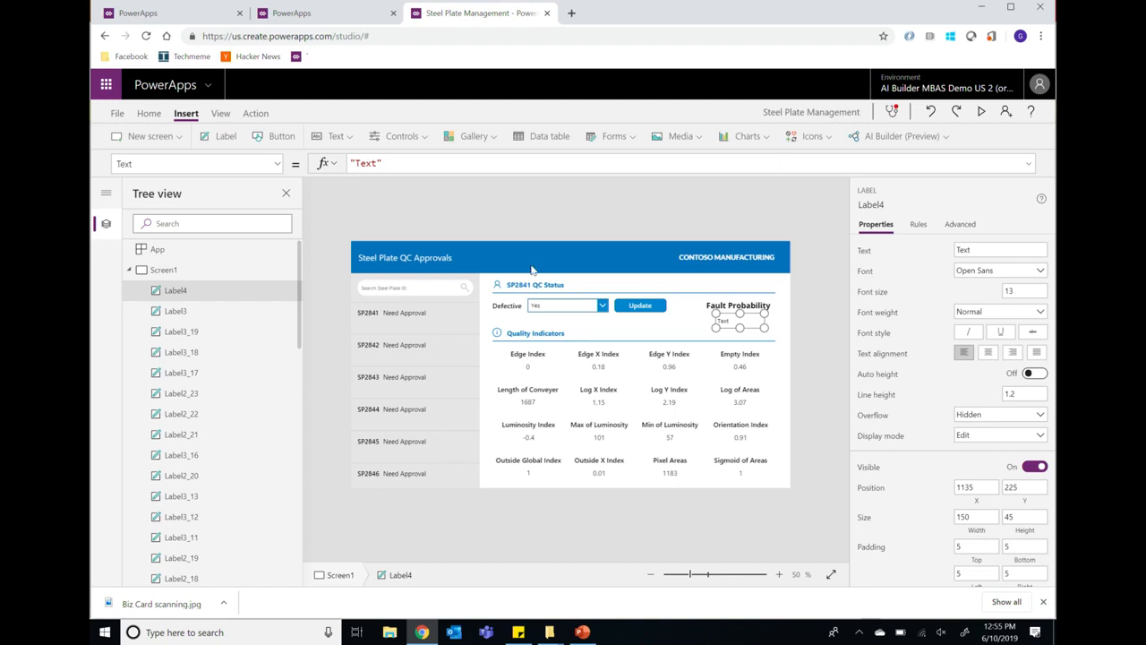
left_click(276, 136)
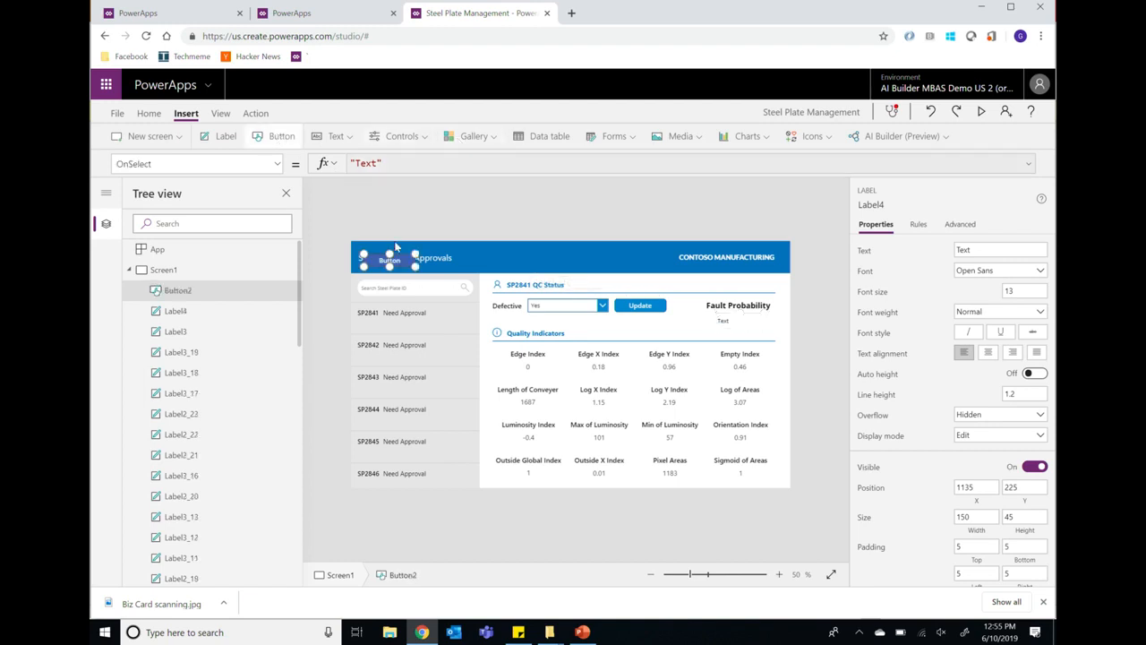
left_click_drag(392, 259, 670, 313)
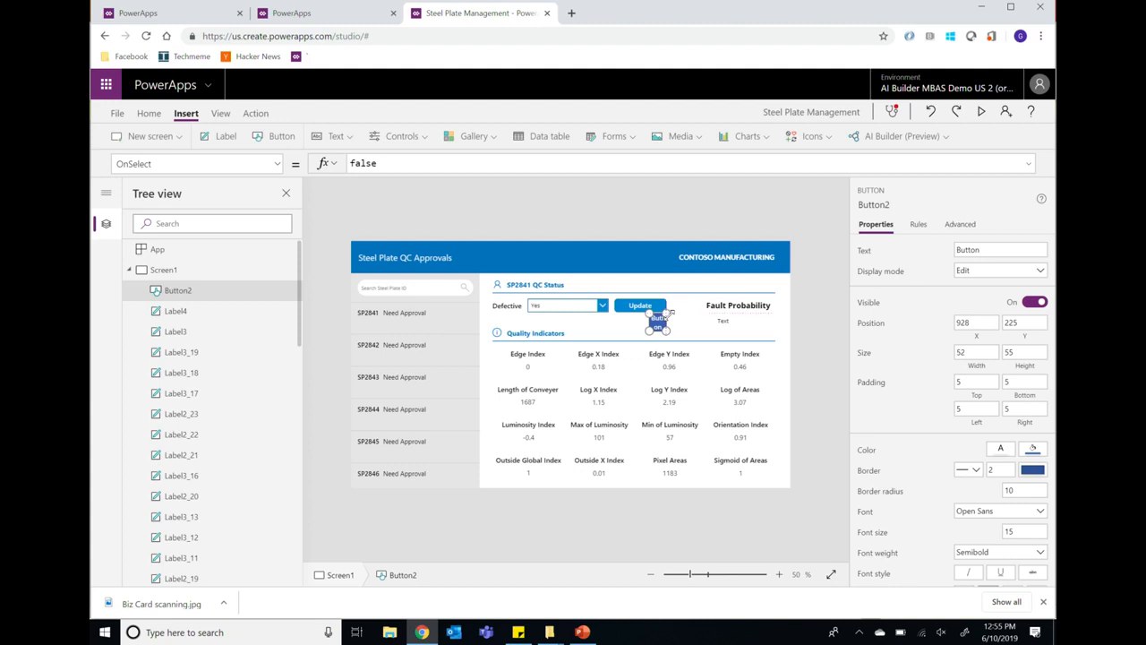
Set the new button's border radius to 25 and move it between the Update button and the Fault Probability label
left_click(1020, 490)
type("25")
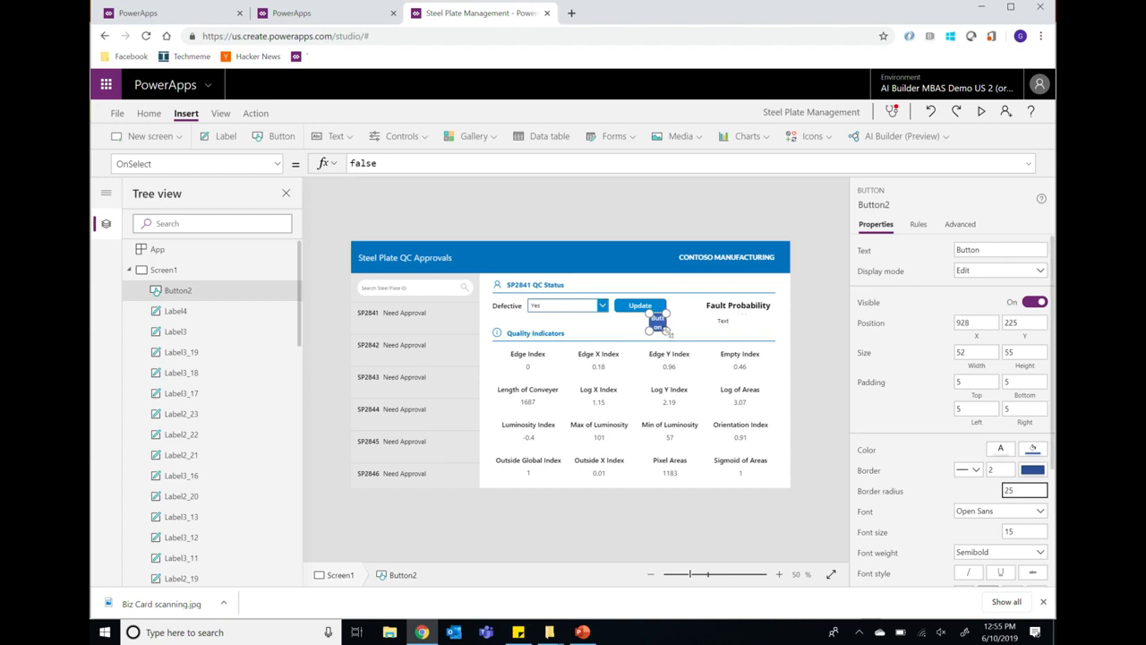
left_click_drag(657, 323, 686, 309)
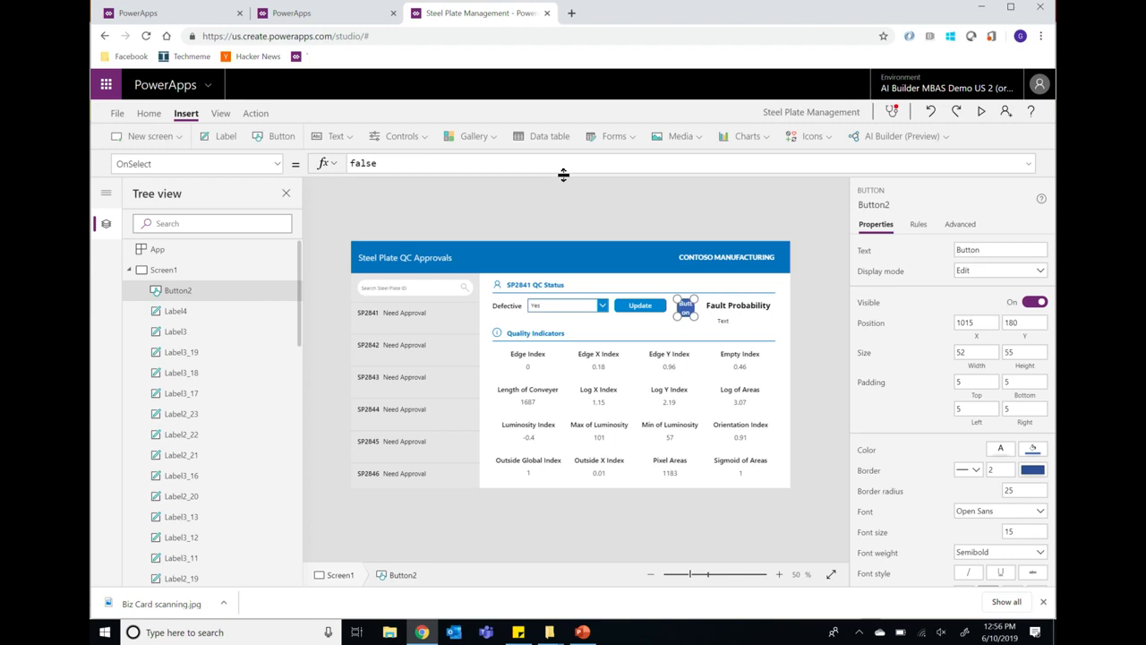
In the AI Builder models browser tab, sort by newest training, open the Steel Plate Demo model and publish its last trained version
left_click(295, 14)
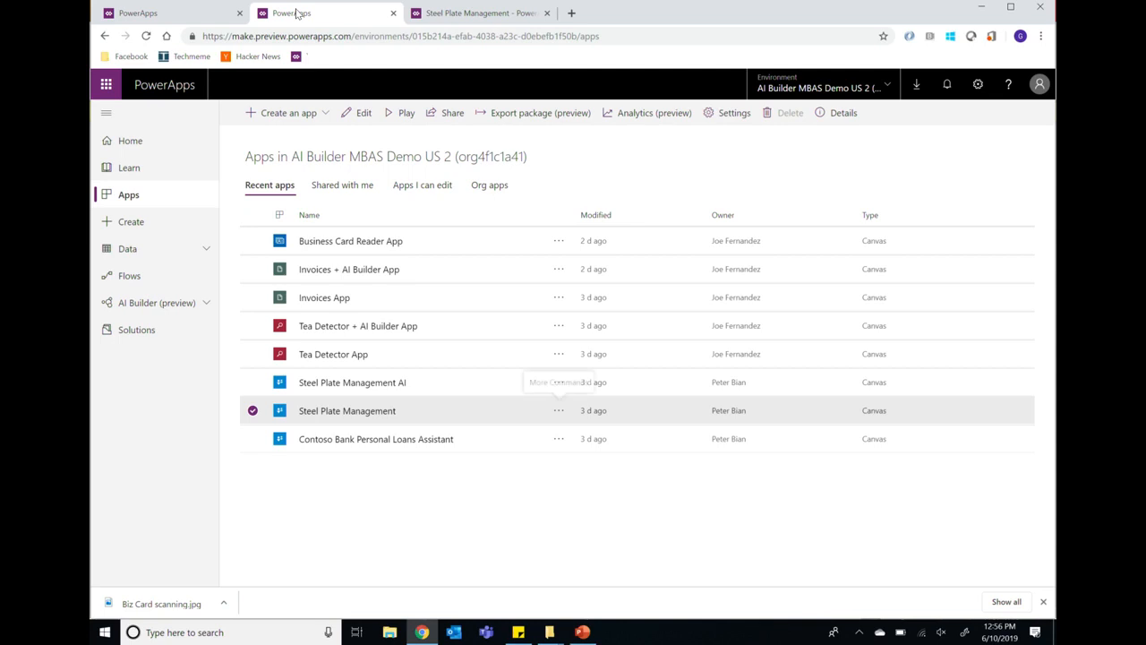
left_click(179, 14)
left_click(495, 199)
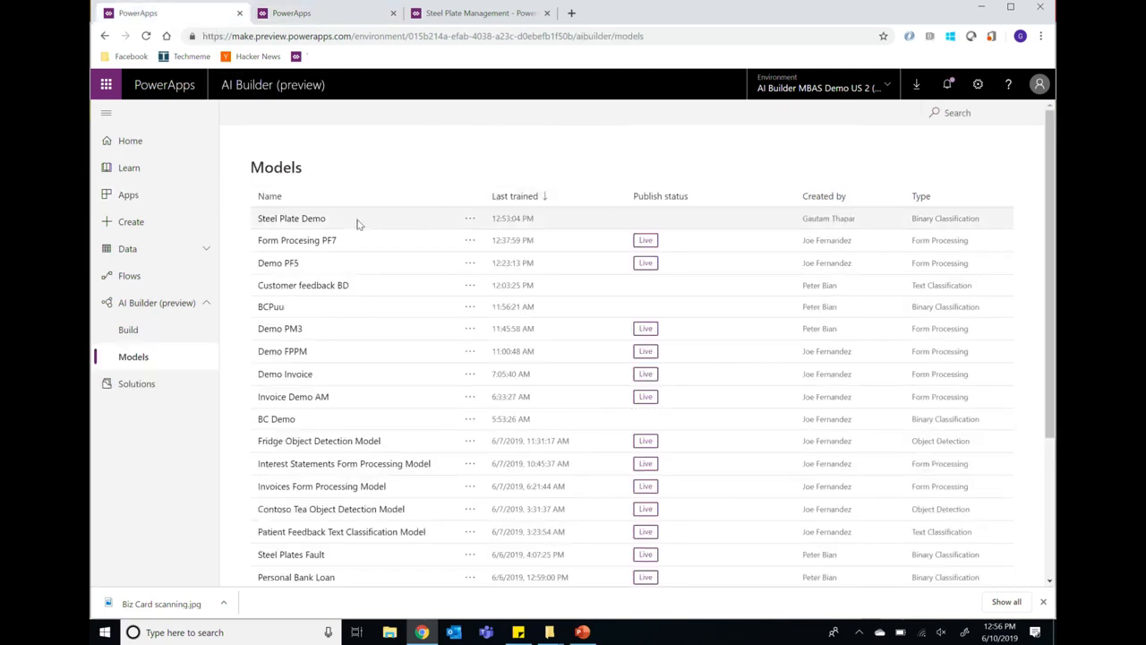
left_click(294, 222)
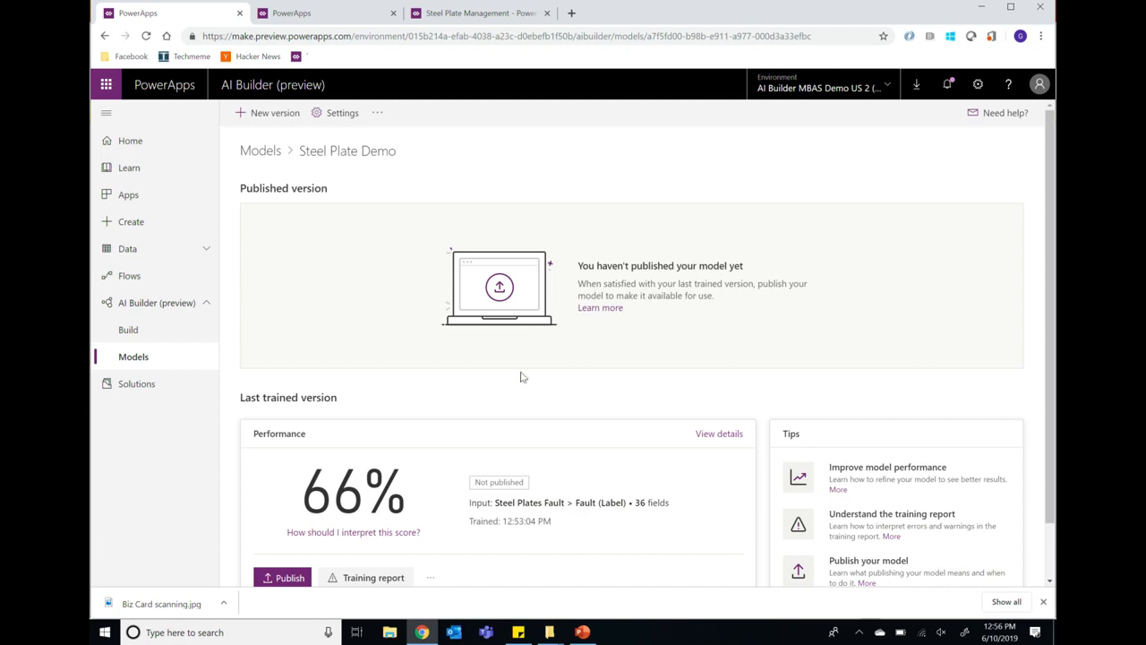
scroll(432, 474, "down", 1)
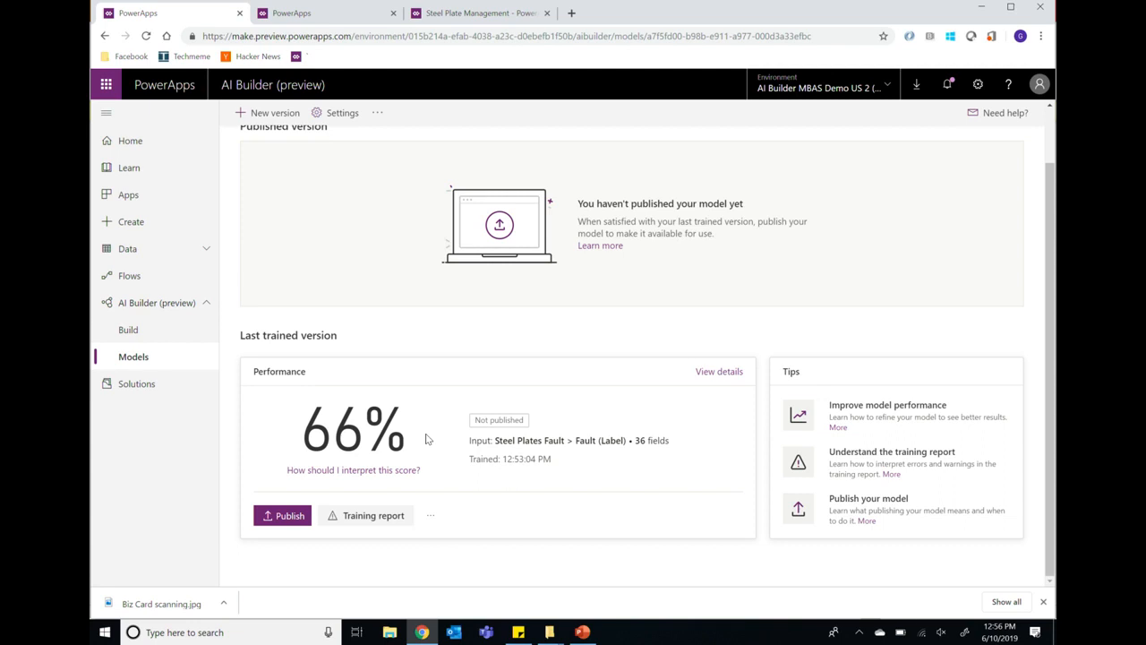
left_click(277, 517)
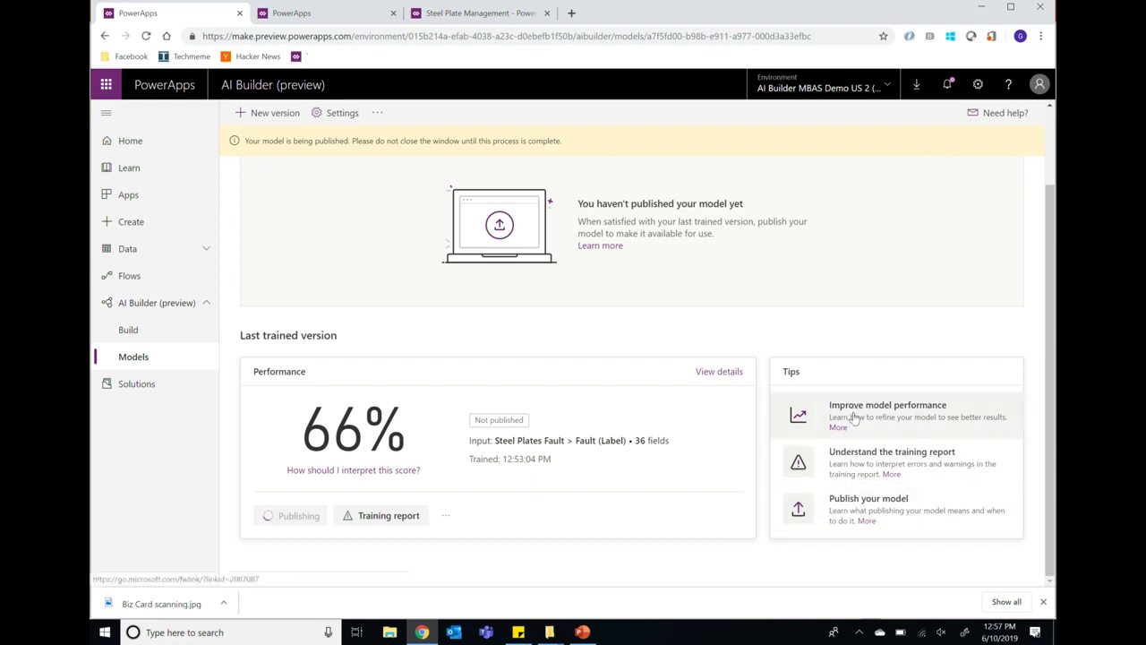
Review the top influencers in the model's performance details, and reopen Steel Plate Demo from the models list to check its published version
left_click(715, 374)
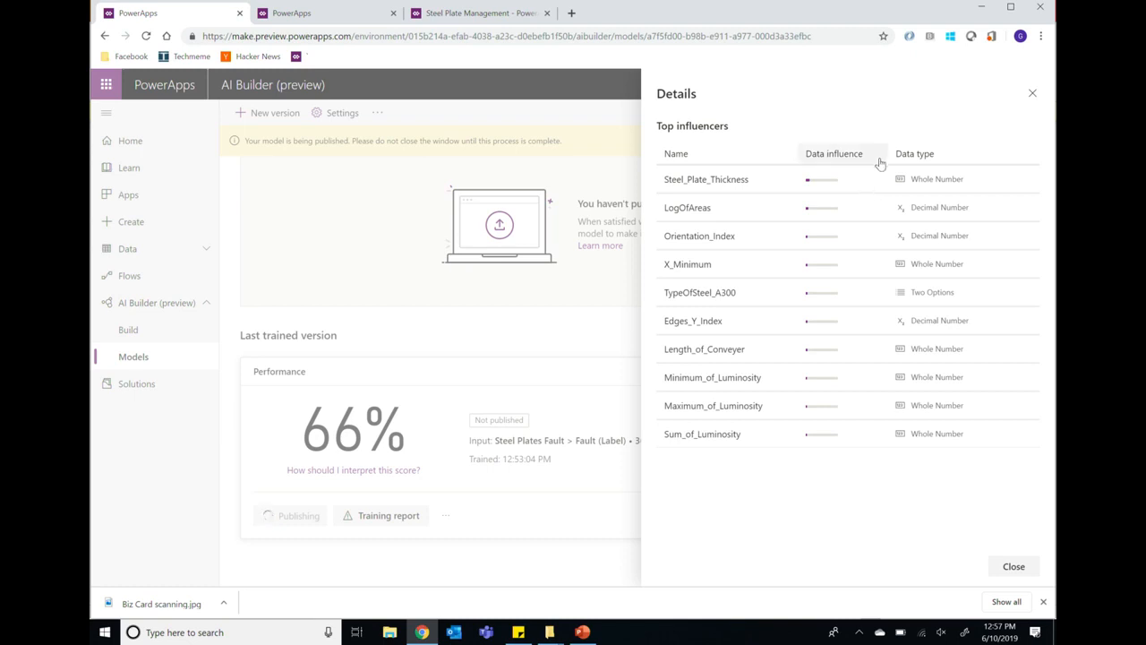
left_click(1031, 95)
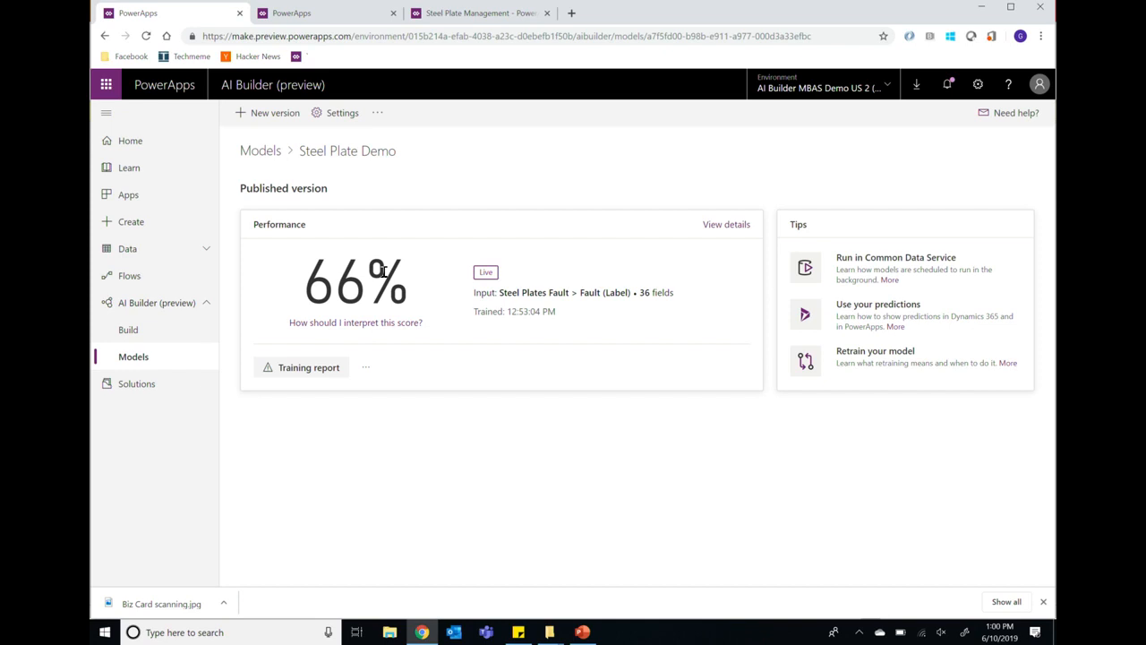
left_click(133, 356)
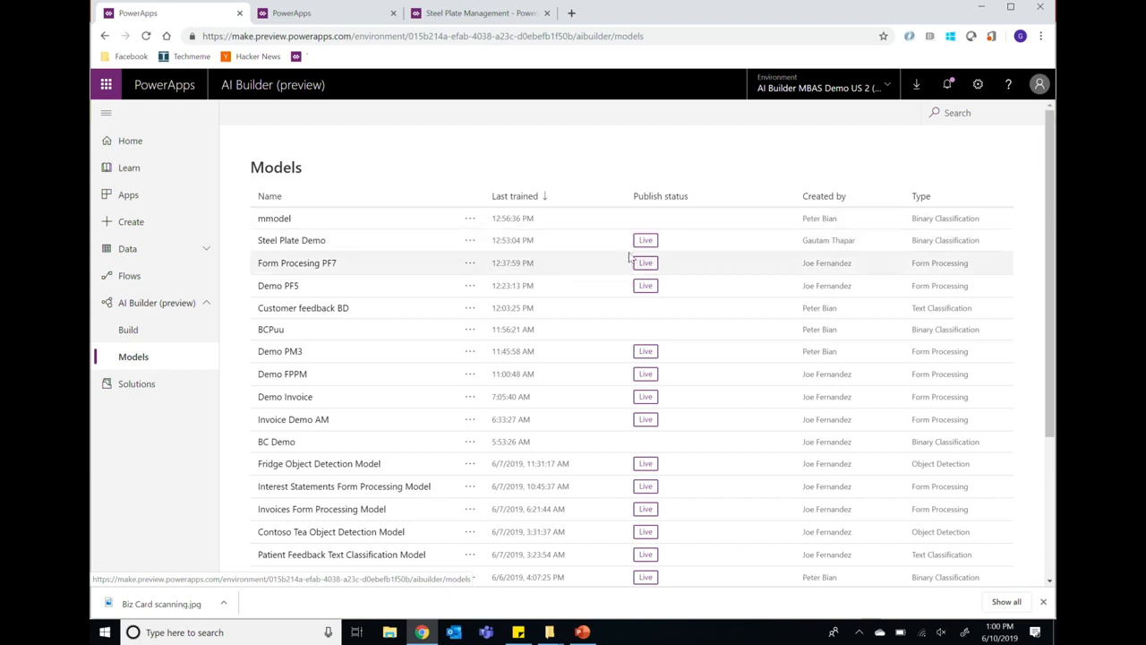
left_click(316, 249)
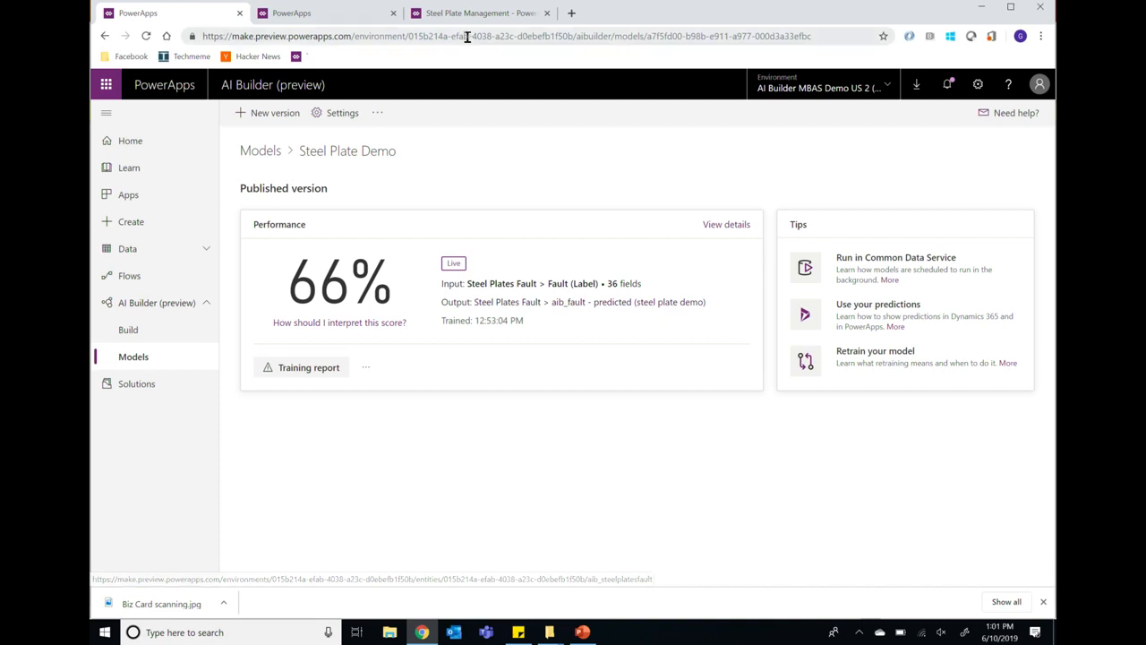
Return to the Steel Plate Management studio tab, save the app and reopen it for editing
left_click(442, 15)
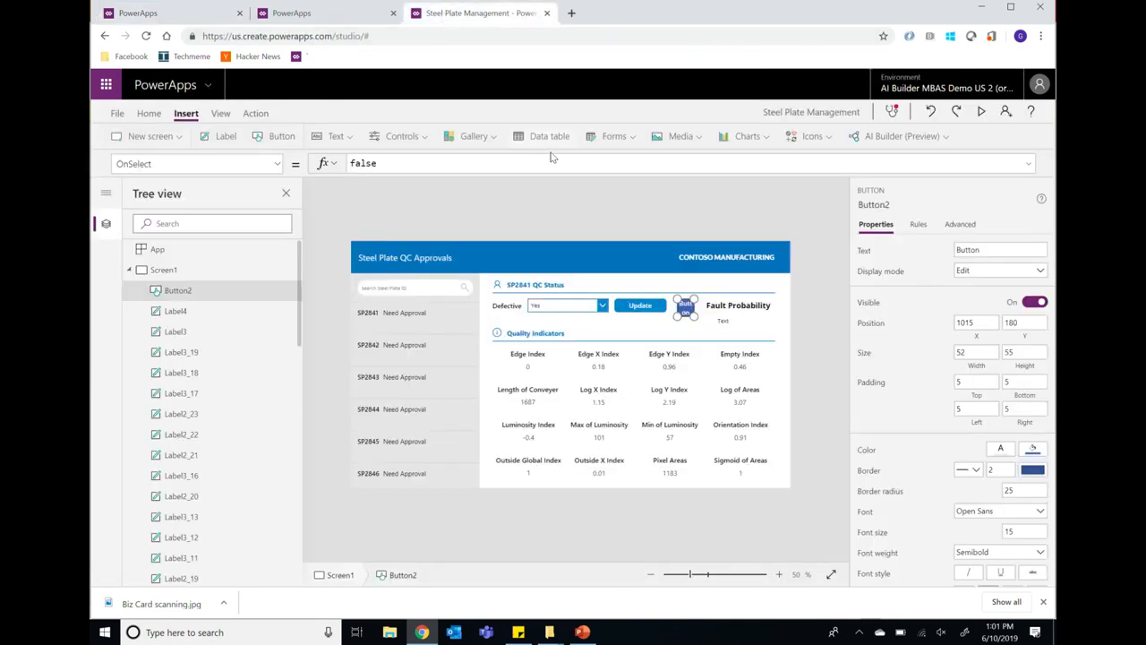
left_click(125, 115)
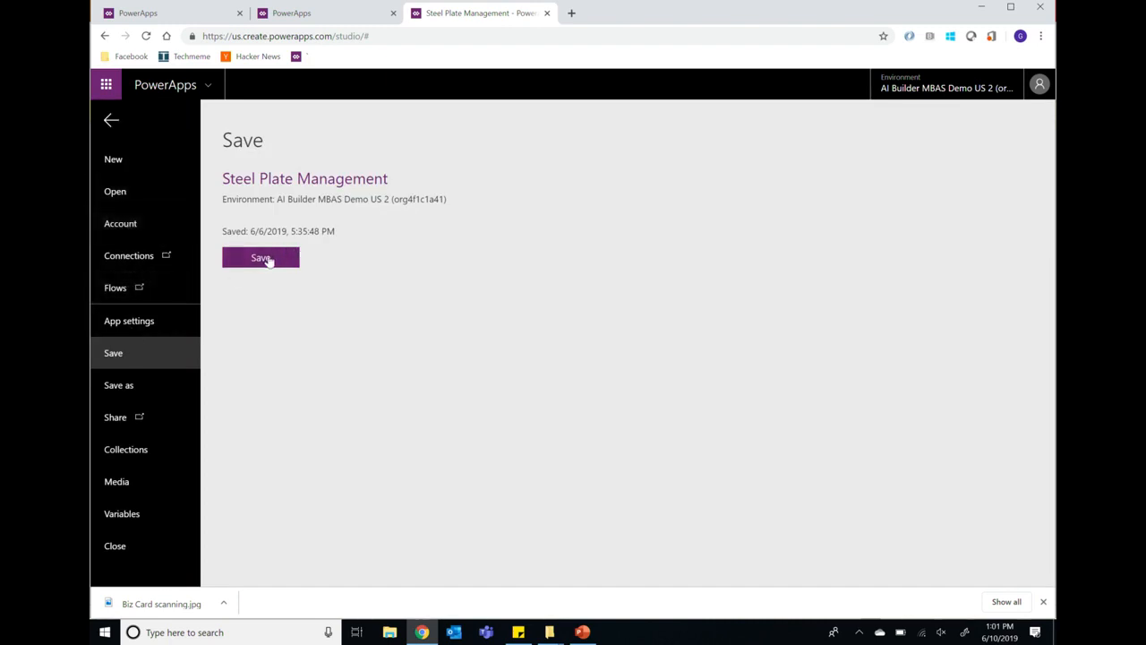
left_click(266, 260)
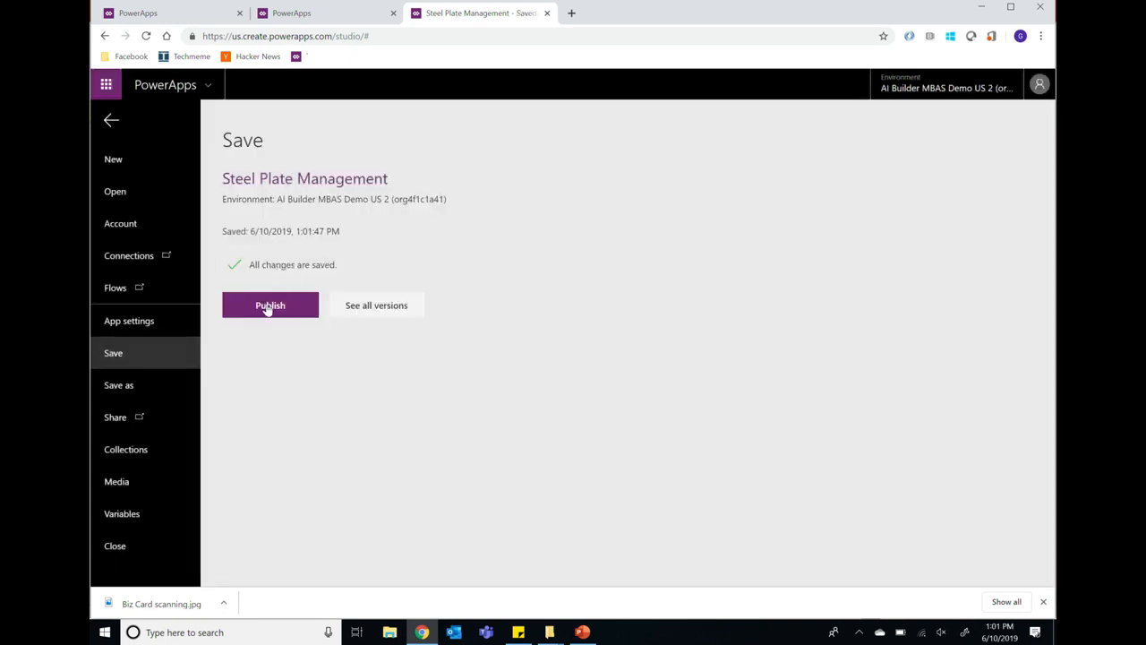
left_click(121, 202)
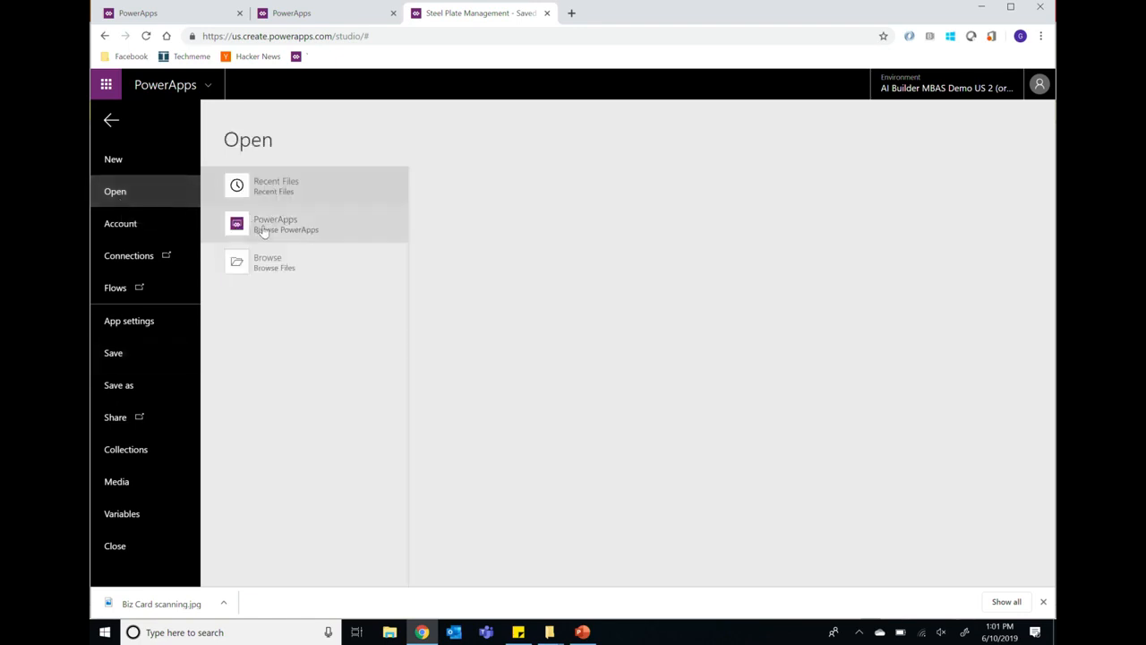
left_click(491, 205)
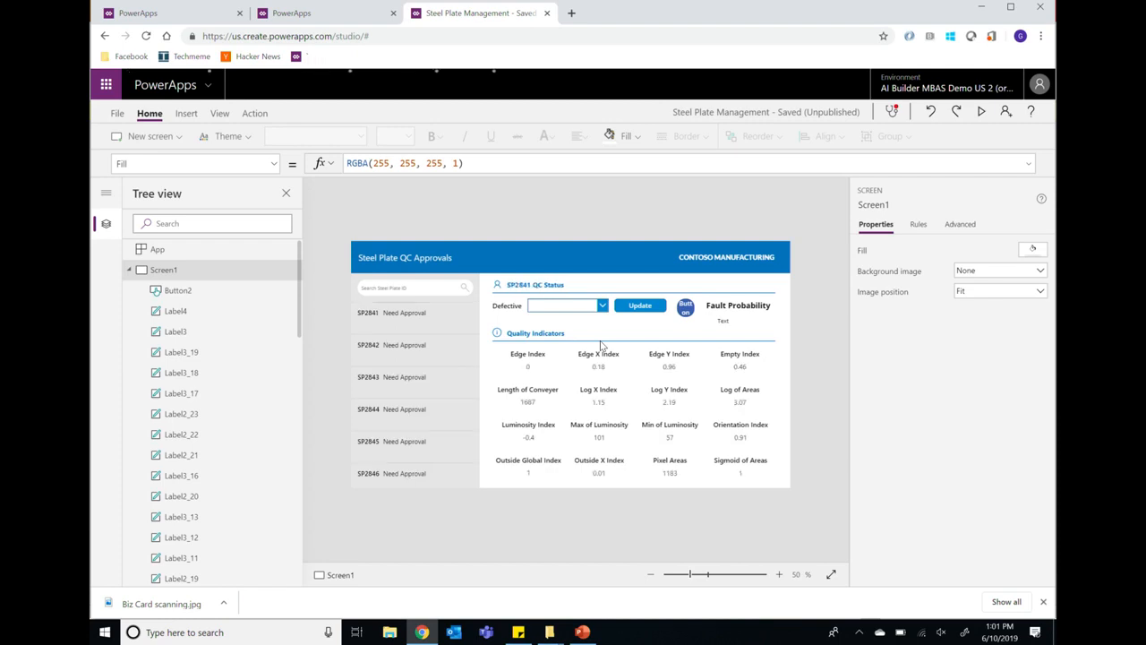
Set the text of the label beneath Fault Probability to Gallery1.Selected.'aib_fault - probability (steel plate demo)'
left_click(723, 324)
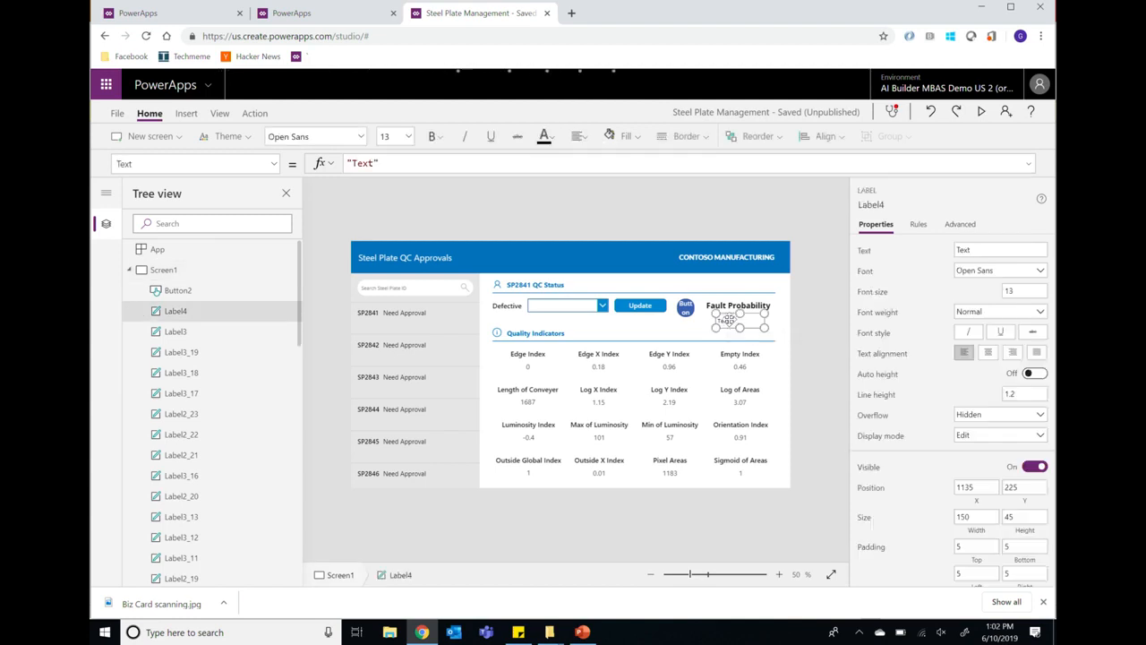
left_click(482, 166)
key("BackSpace")
key("BackSpace")
key("BackSpace")
key("BackSpace")
key("BackSpace")
key("BackSpace")
type("galle")
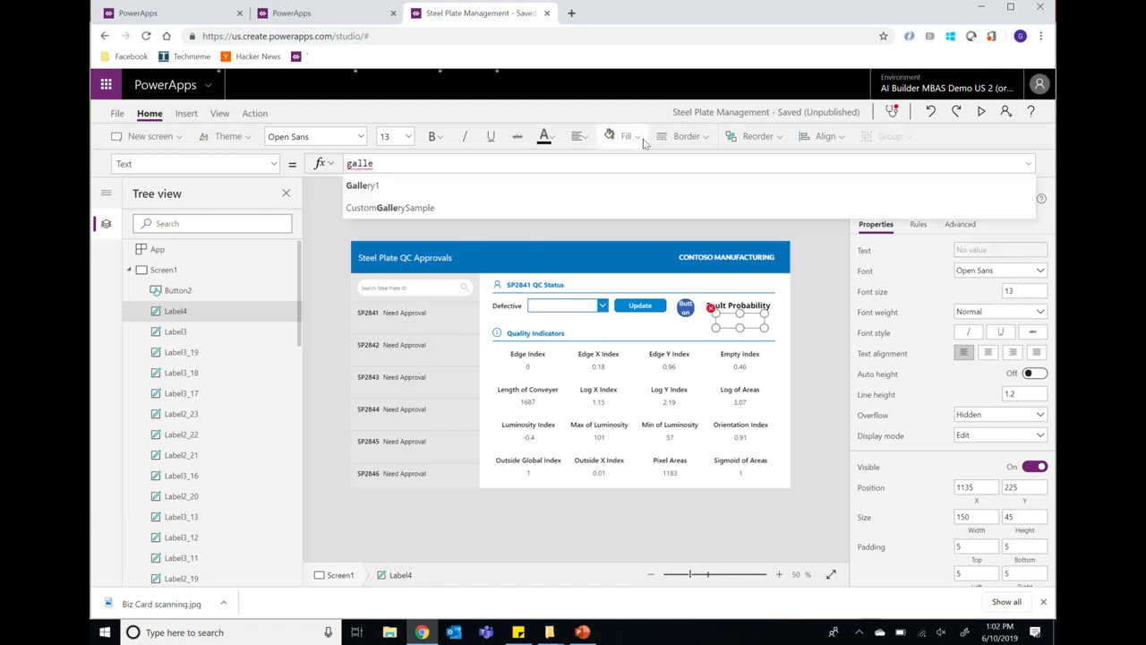
key("Tab")
type(".")
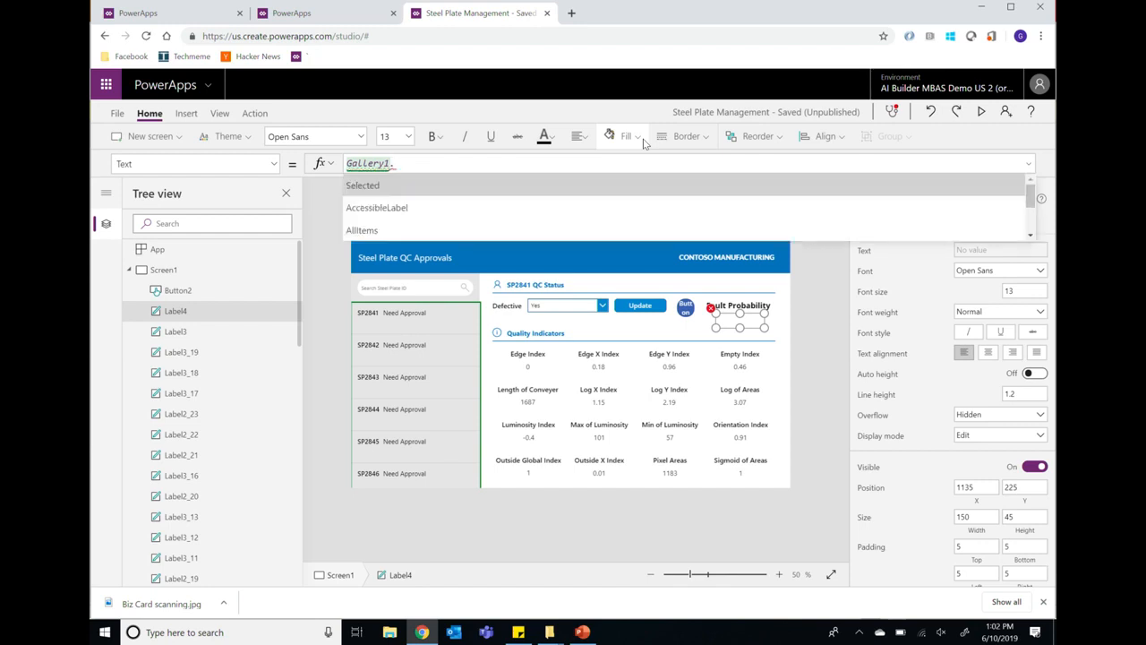
key("Tab")
type(".")
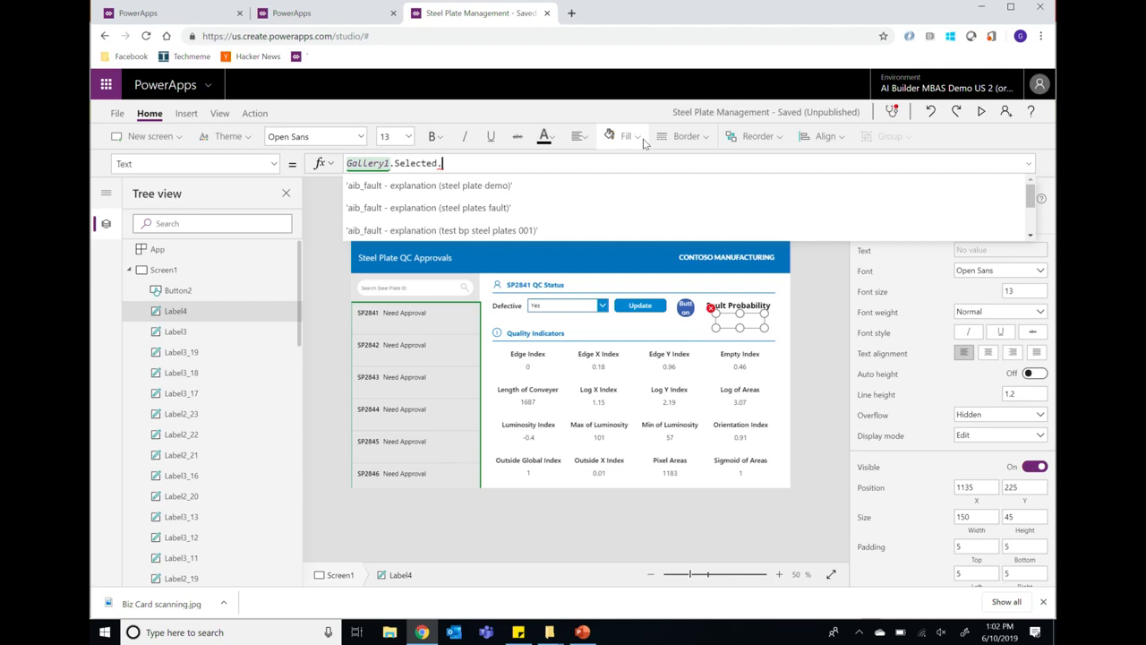
type("pro")
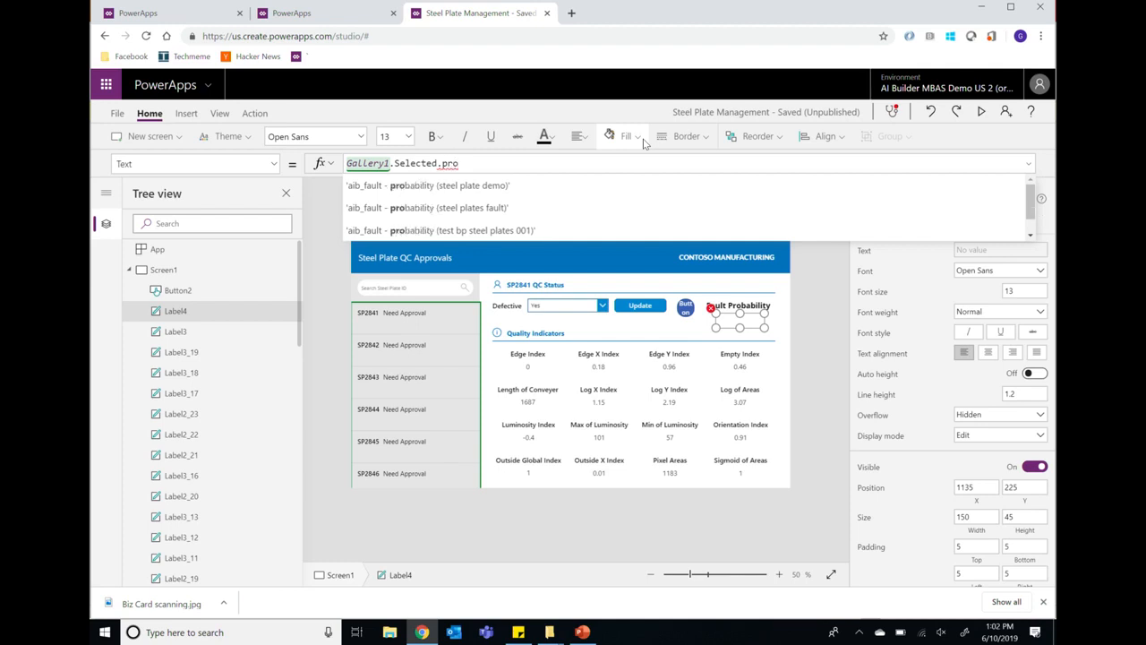
scroll(564, 225, "down", 1)
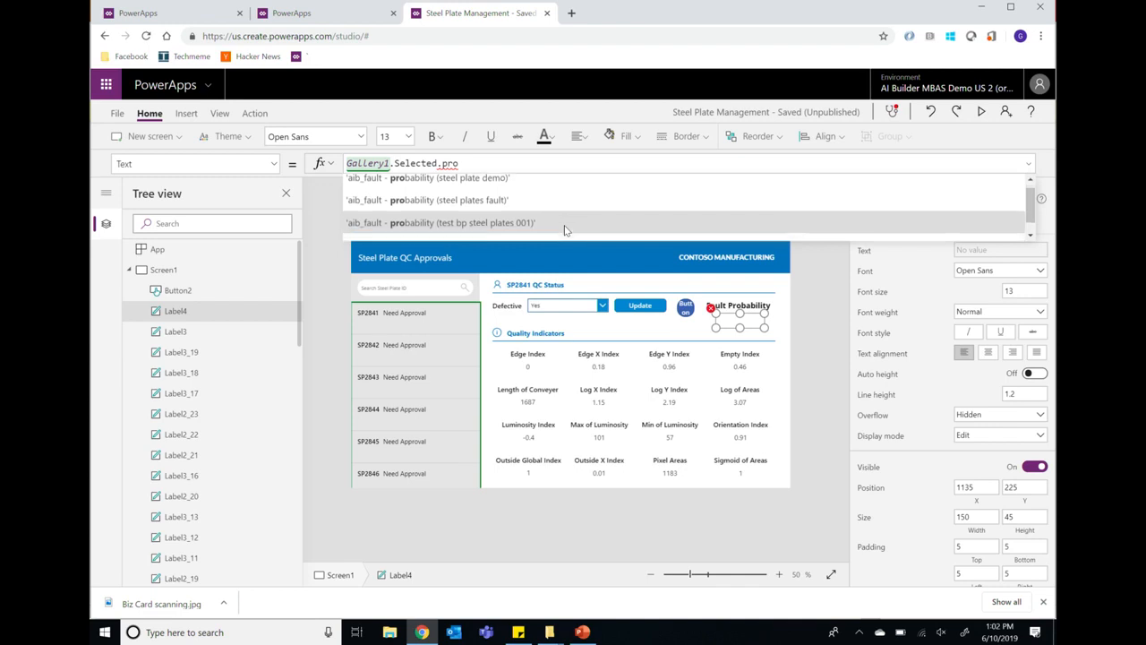
scroll(564, 225, "up", 1)
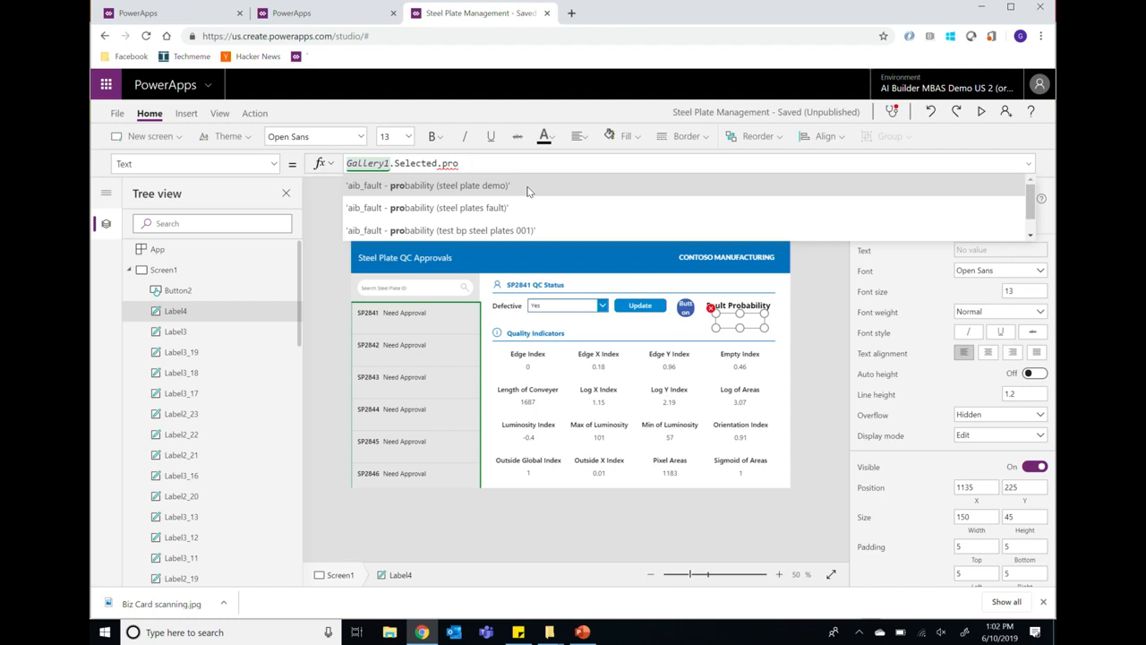
left_click(482, 188)
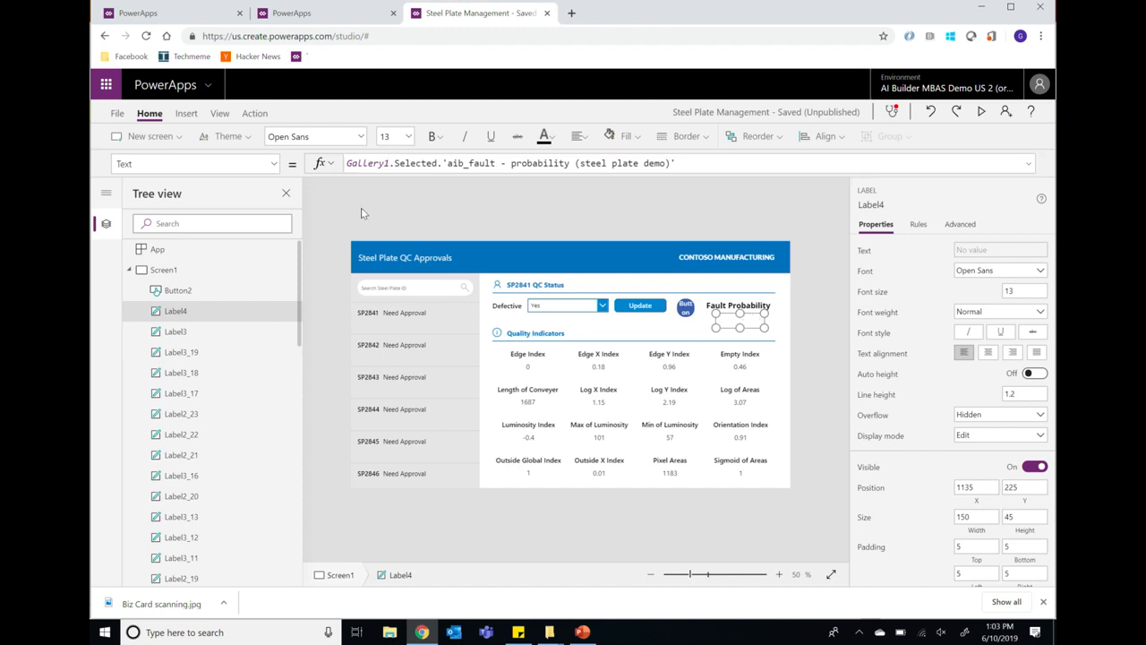
Re-enter the Text formula of the label beneath Fault Probability from scratch as Gallery1.Selected.'aib_fault - probability (steel plate demo)'
left_click(679, 163)
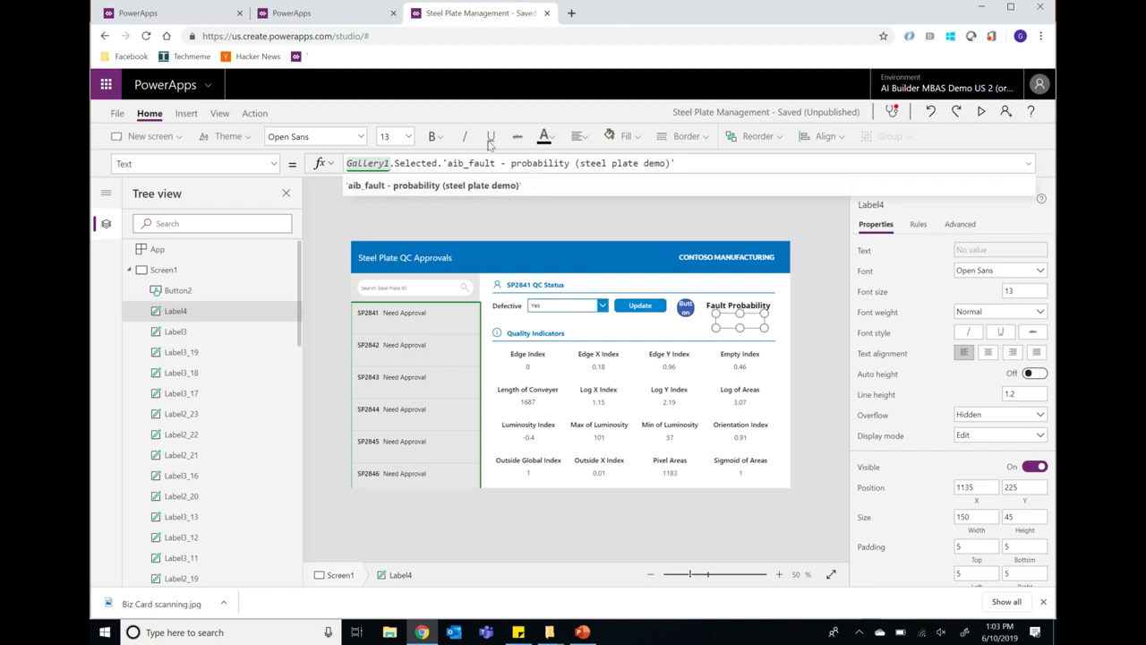
left_click(648, 163)
key("ctrl+a")
key("BackSpace")
type("galler")
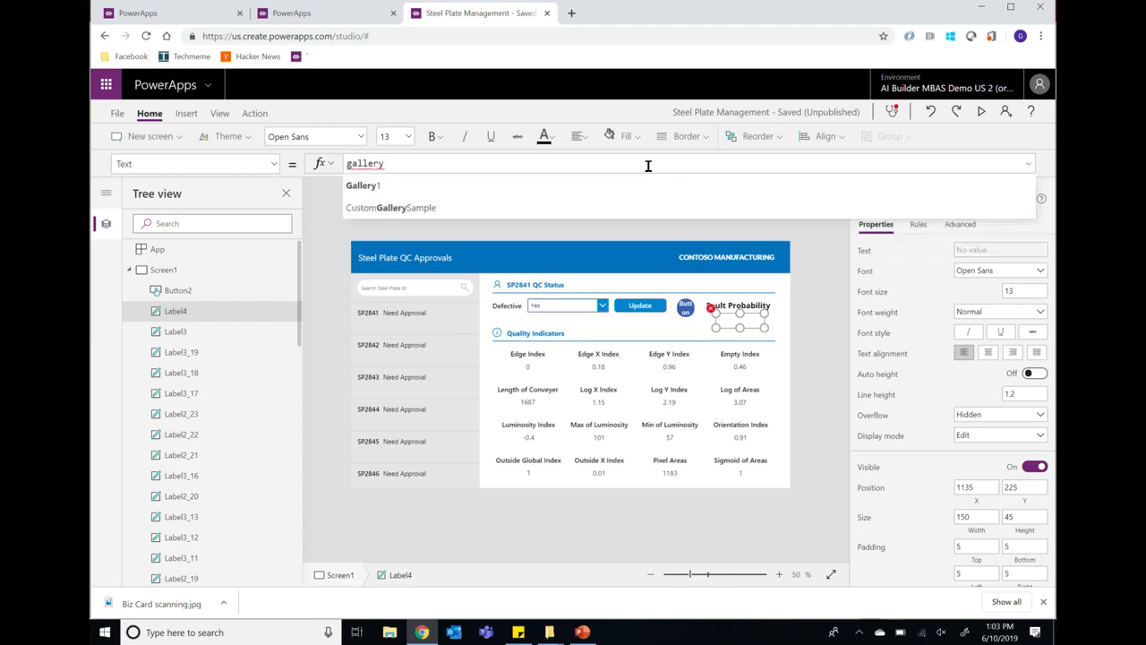
key("Tab")
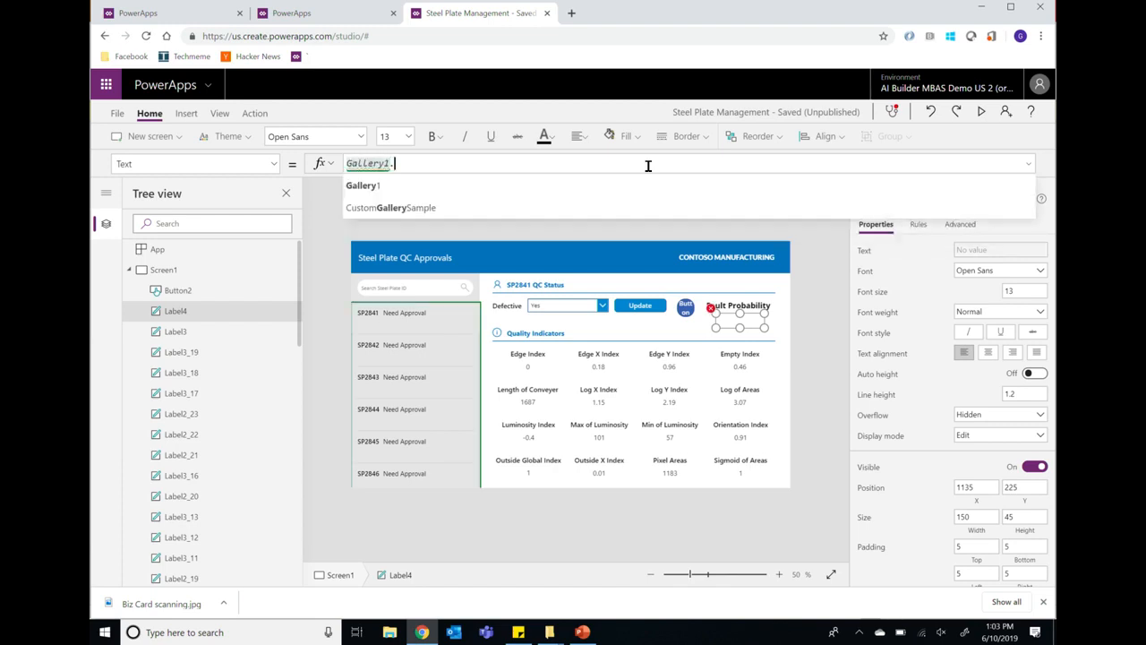
type(".se")
key("Tab")
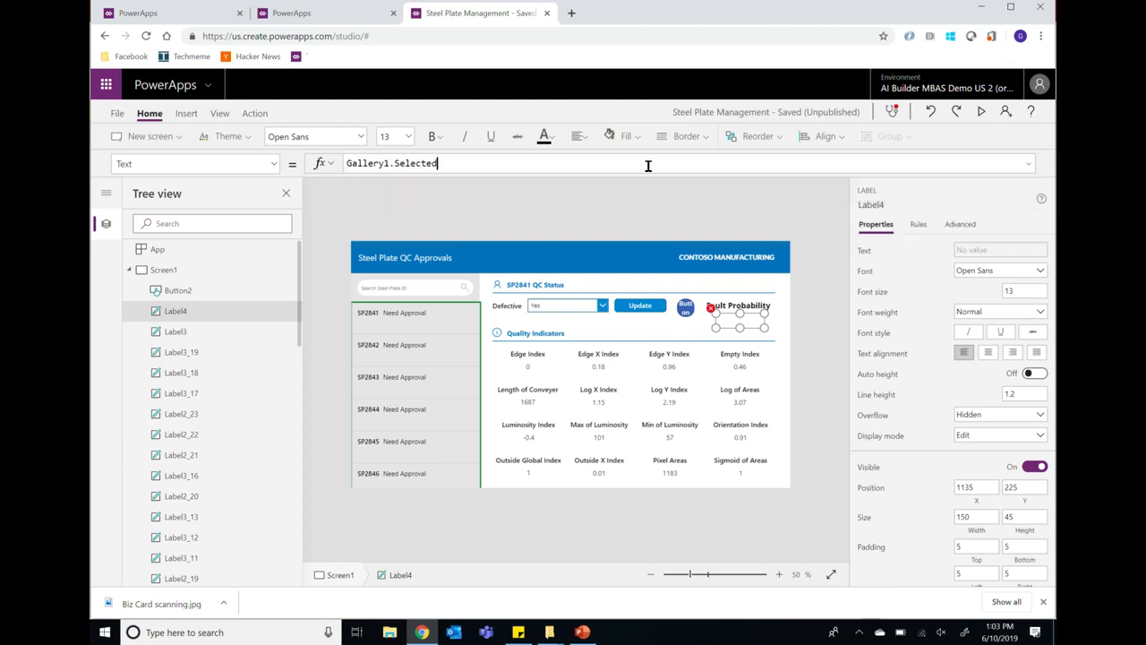
type(".")
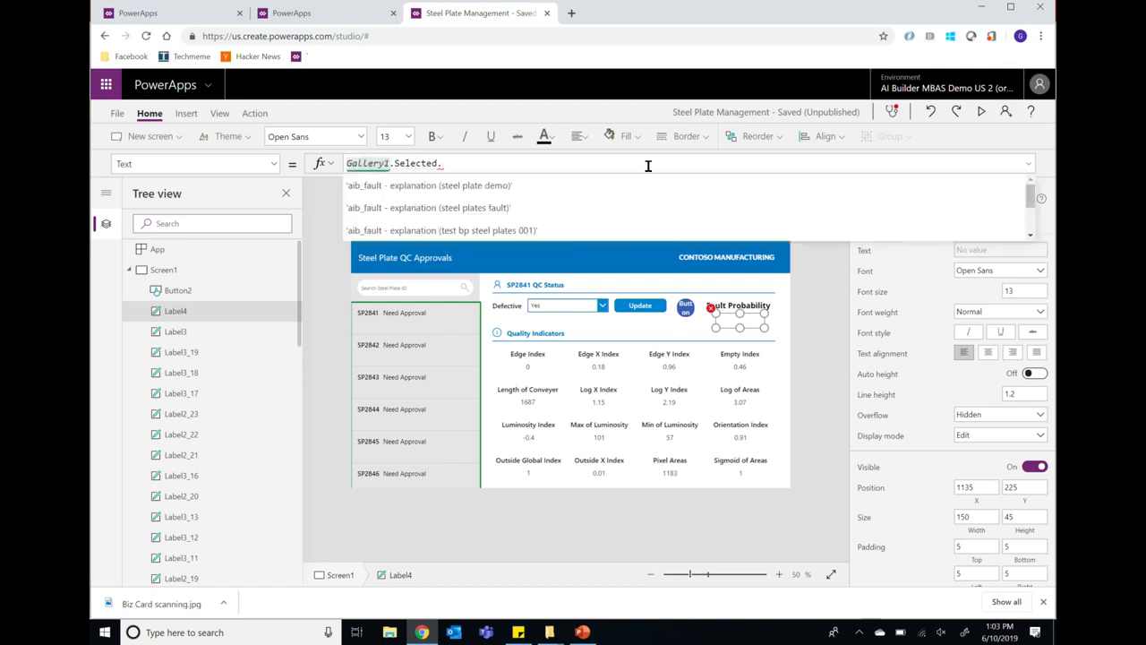
type("p")
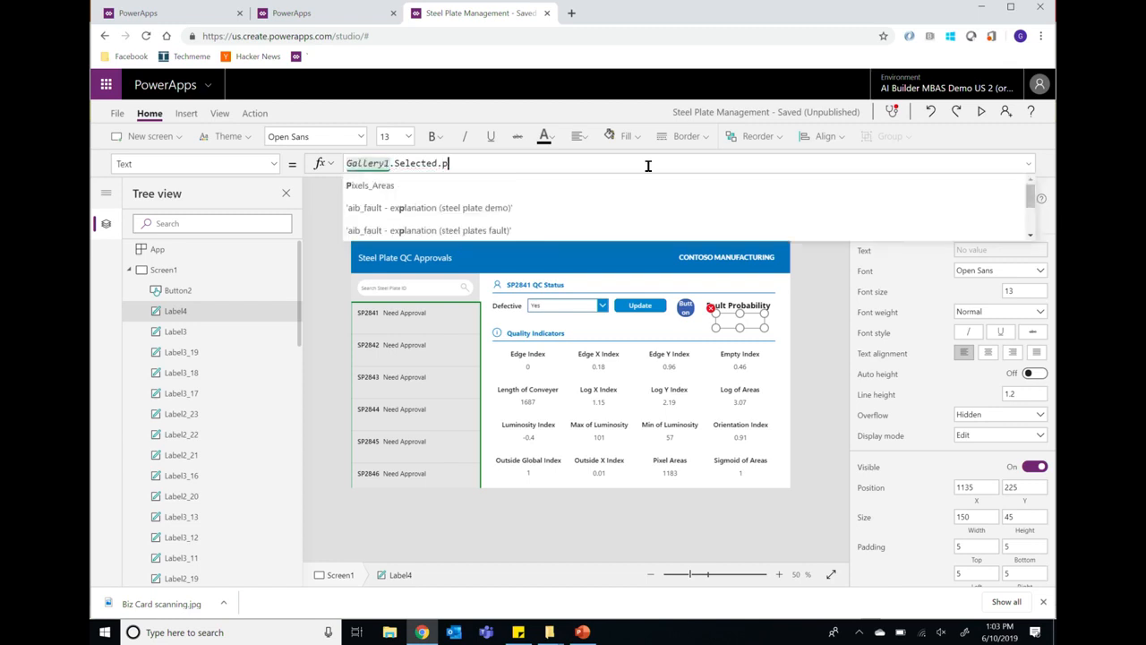
type("rob")
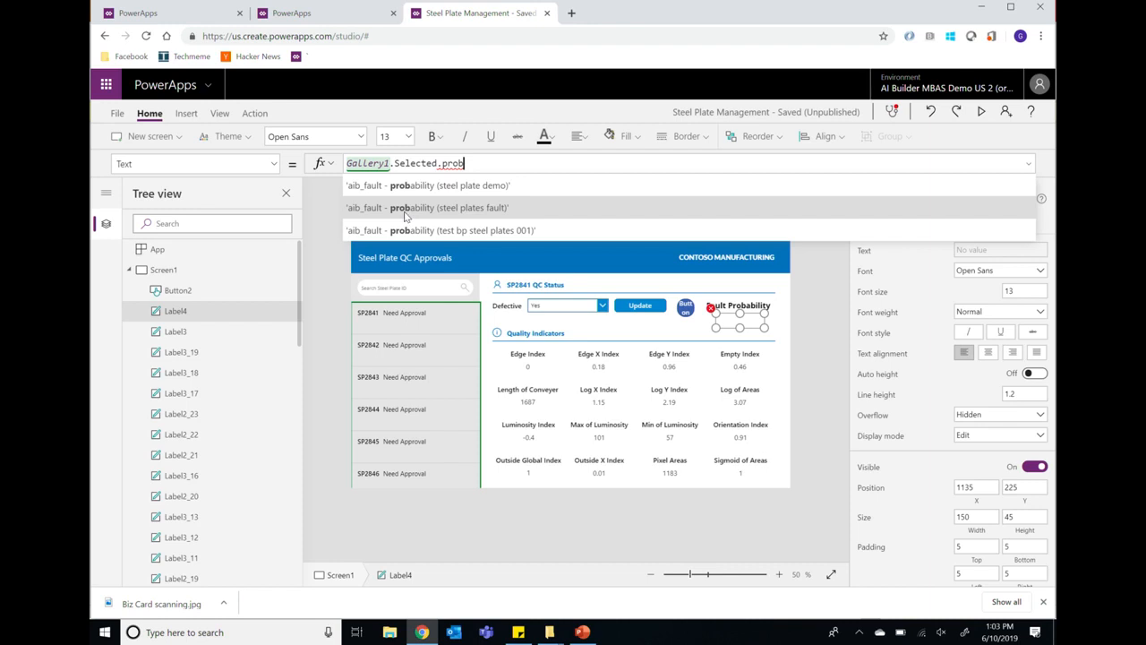
left_click(407, 185)
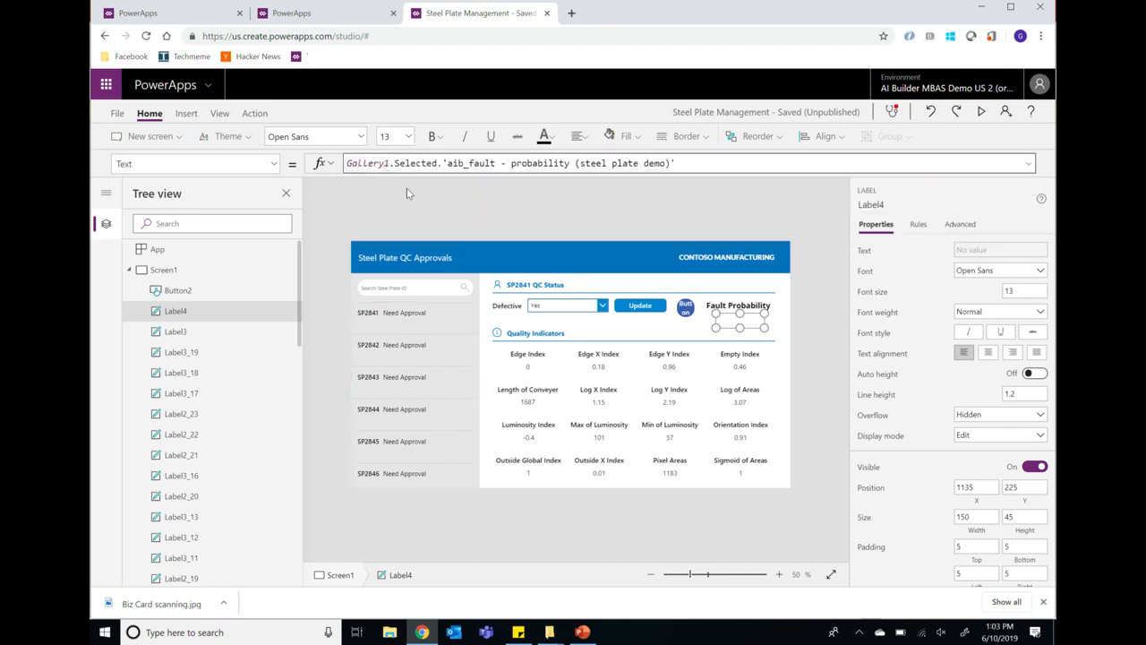
Replace the field in the label's Text formula with 'aib_fault - probability (steel plates fault)', keeping Gallery1.Selected
left_click(676, 163)
left_click_drag(684, 163, 443, 163)
key("BackSpace")
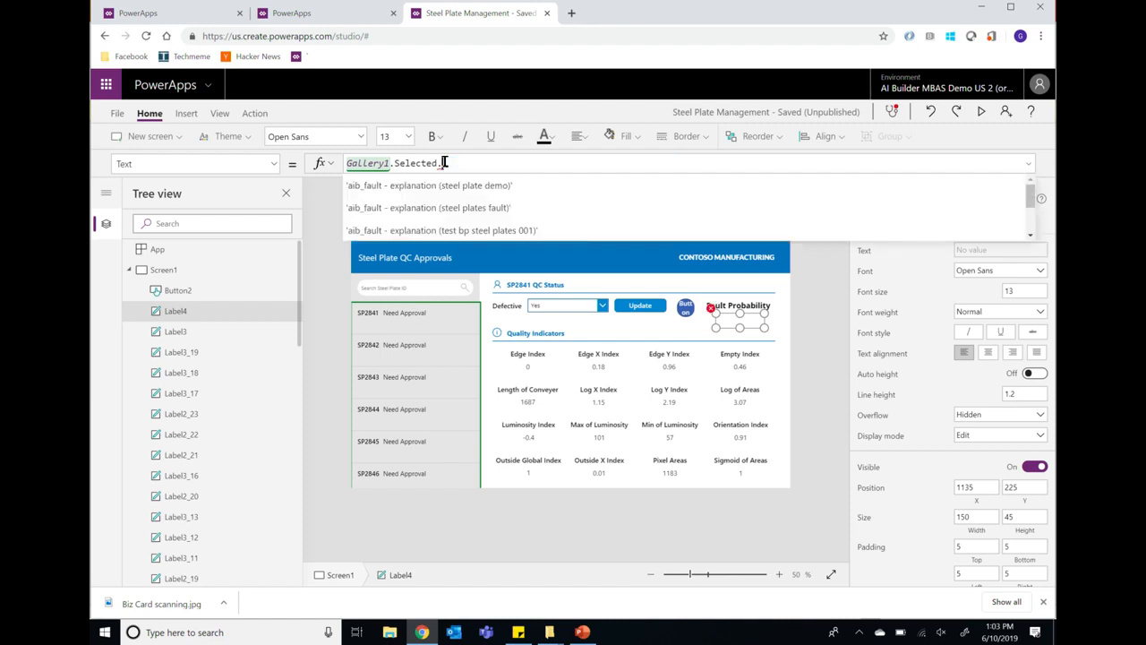
type("prob")
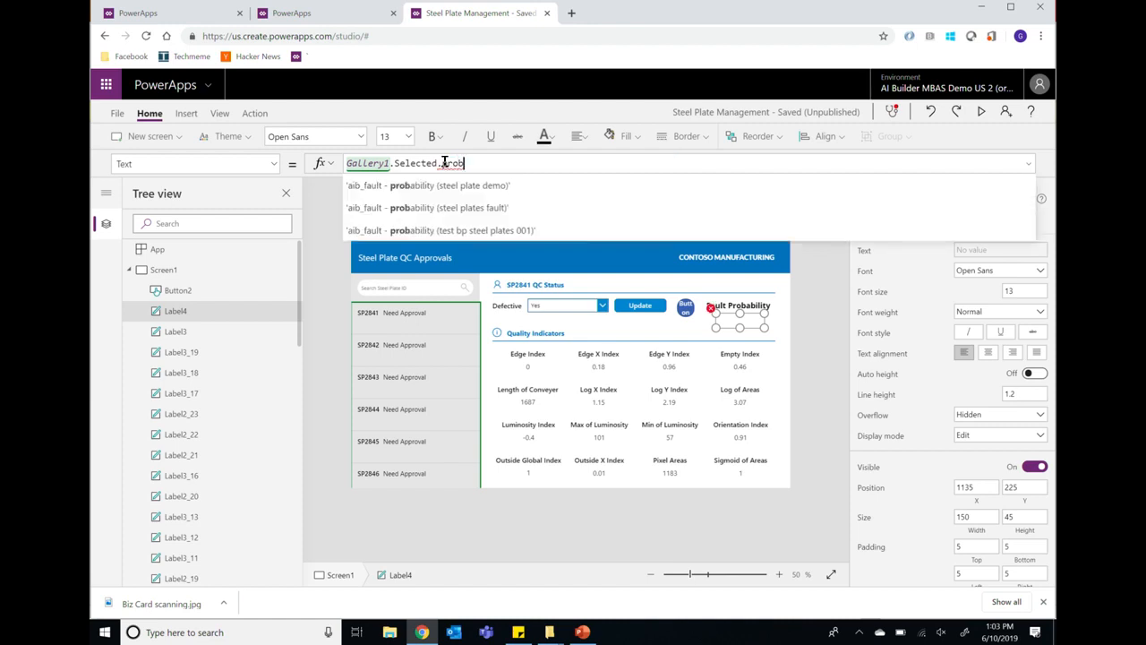
key("Down")
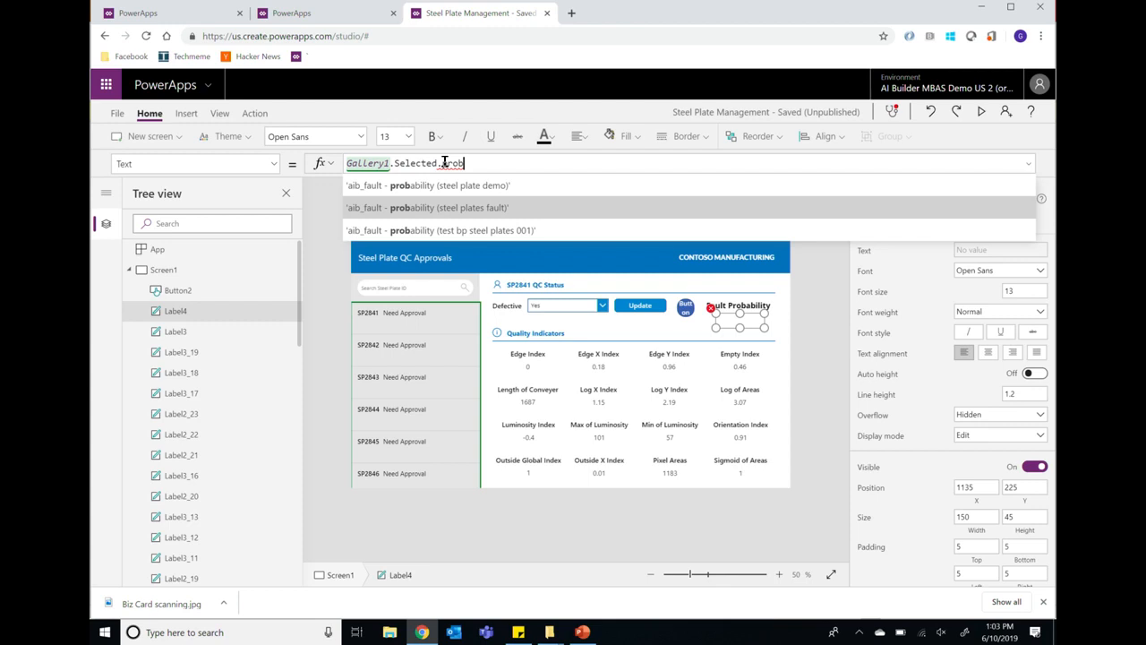
key("Tab")
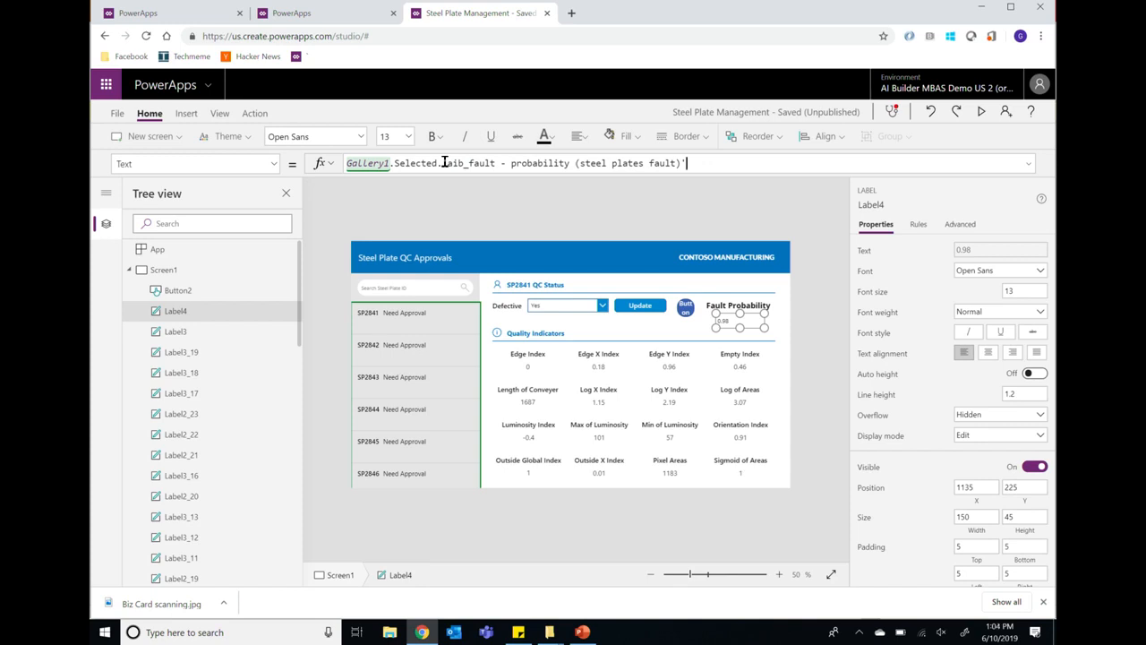
left_click(731, 337)
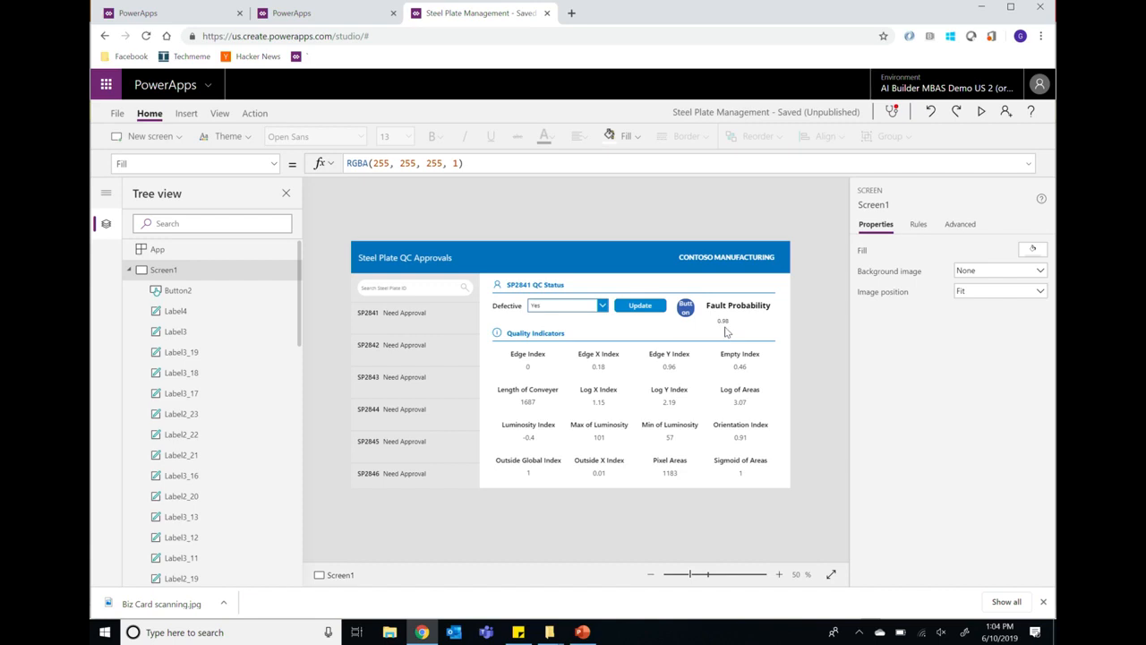
Format the probability value label with font size 18, Bold weight and centred text alignment
left_click(721, 320)
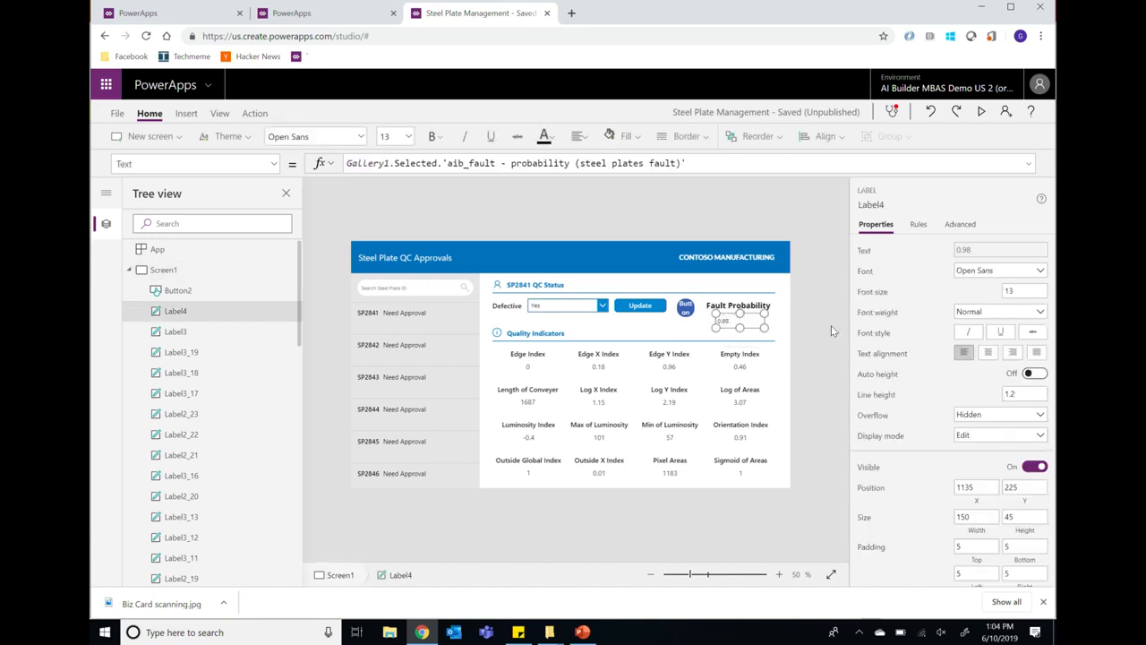
left_click(1023, 294)
type("1")
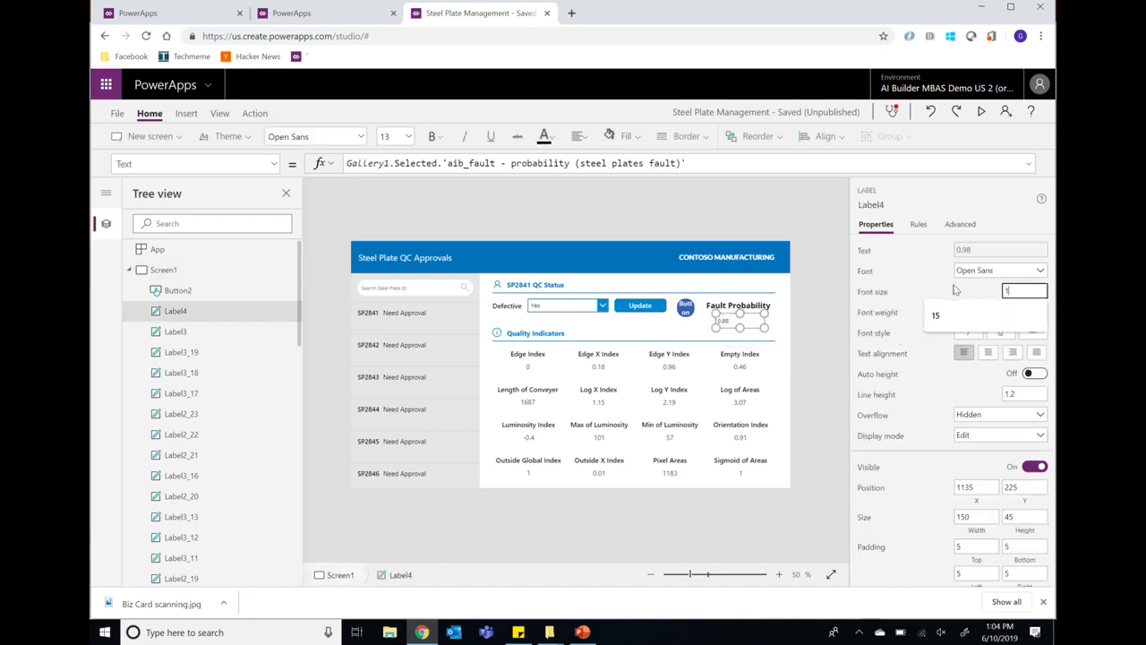
type("8")
key("Return")
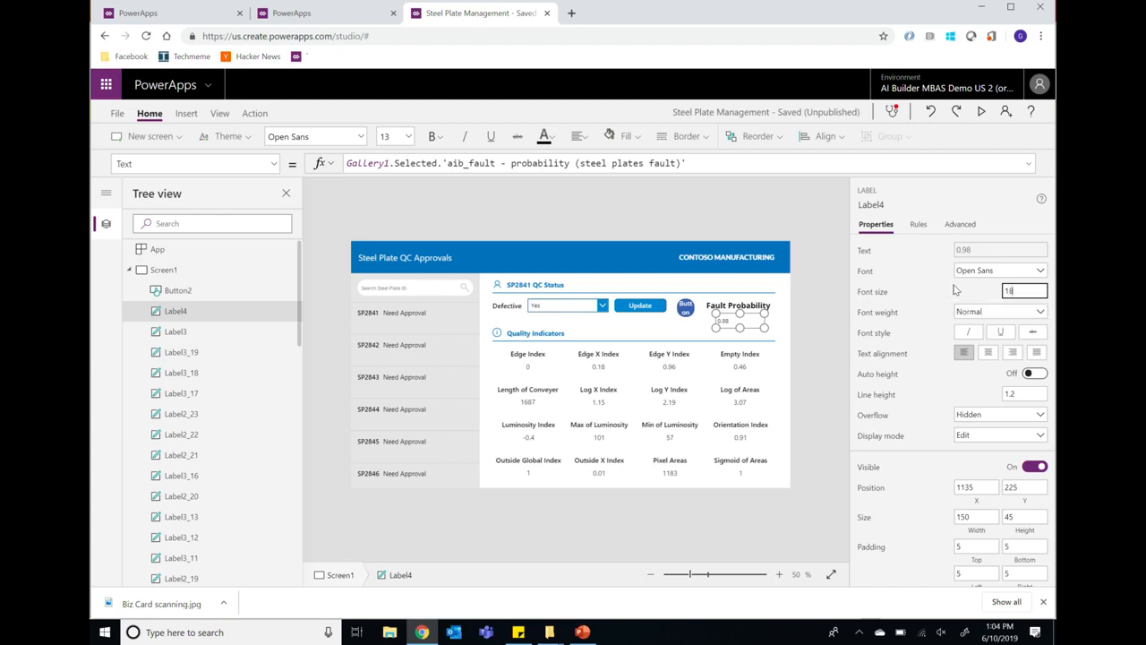
left_click(981, 311)
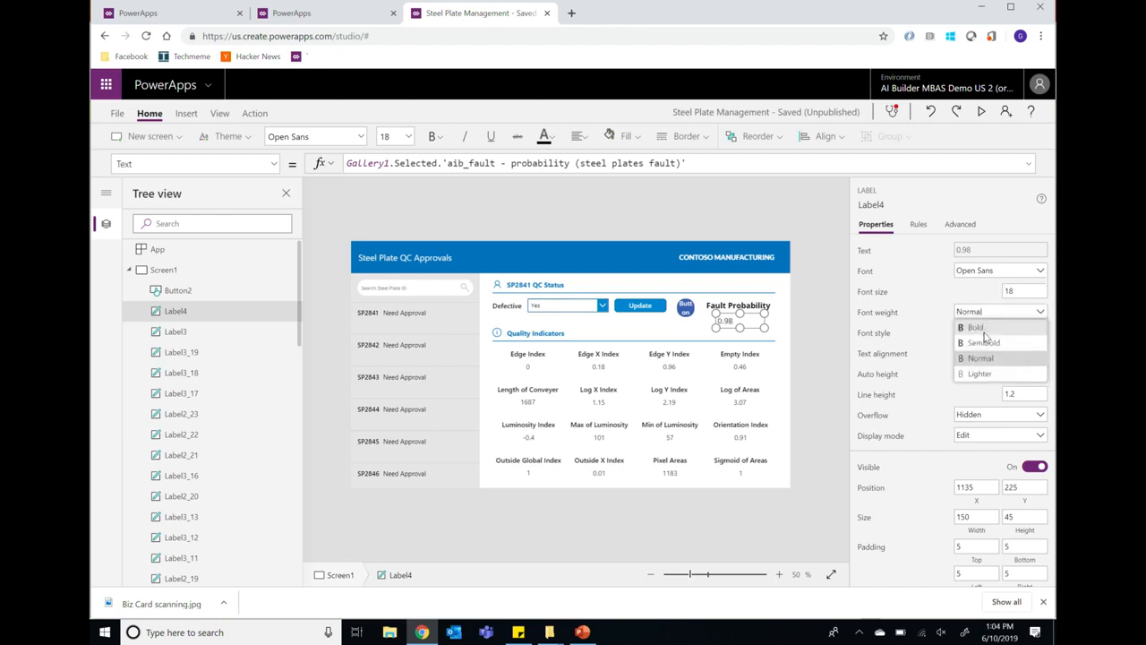
left_click(985, 333)
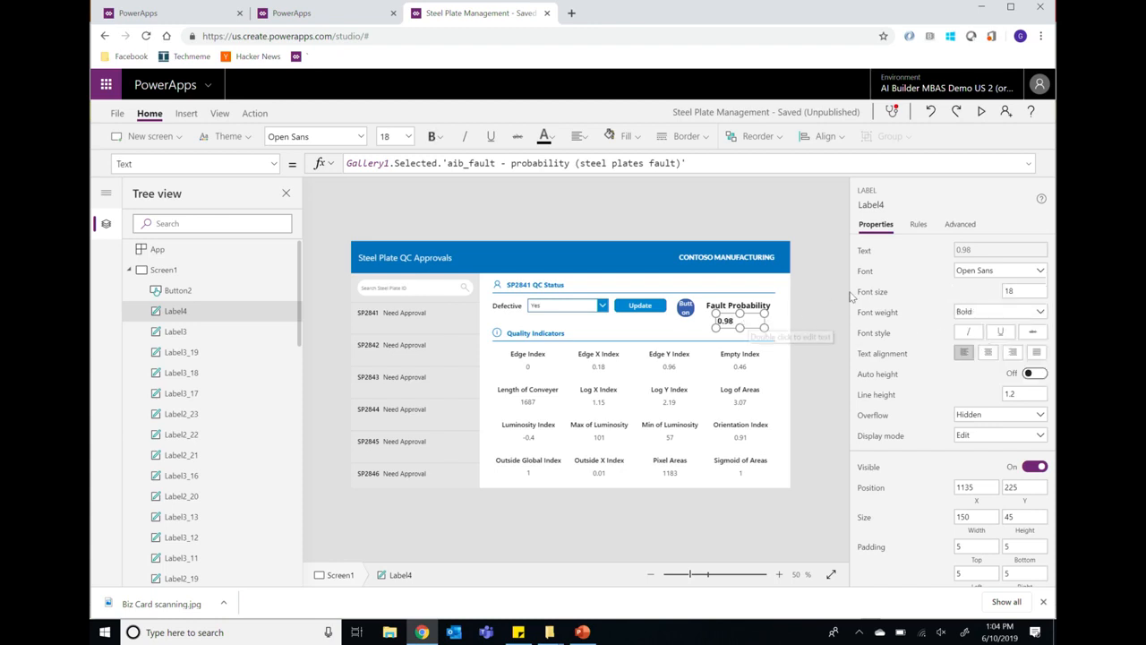
left_click(989, 352)
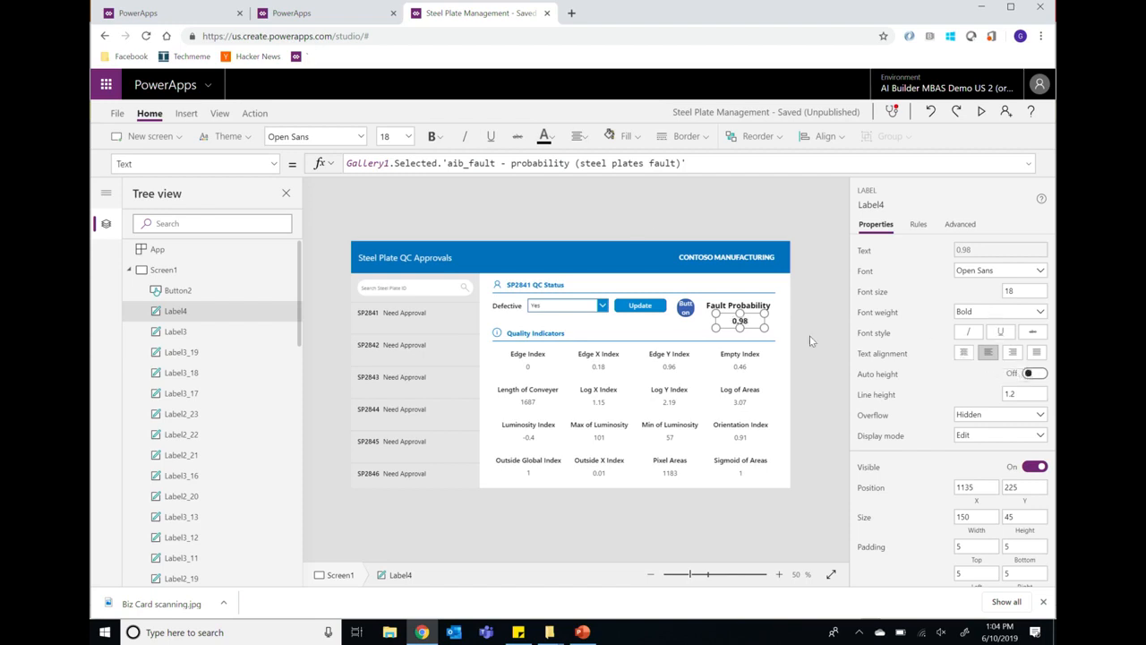
Show the probability as a percentage with Concatenate(Text(Gallery1.Selected.'aib_fault - probability (steel plates fault)' * 100), "%") as the label's Text formula
left_click(717, 168)
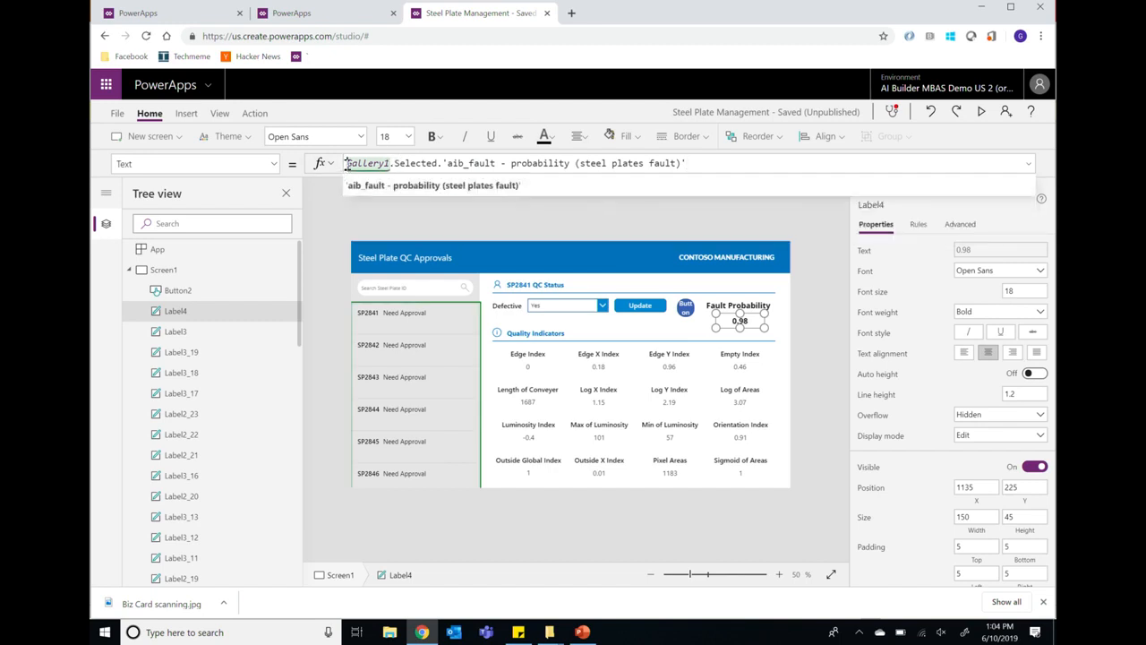
left_click_drag(347, 163, 392, 163)
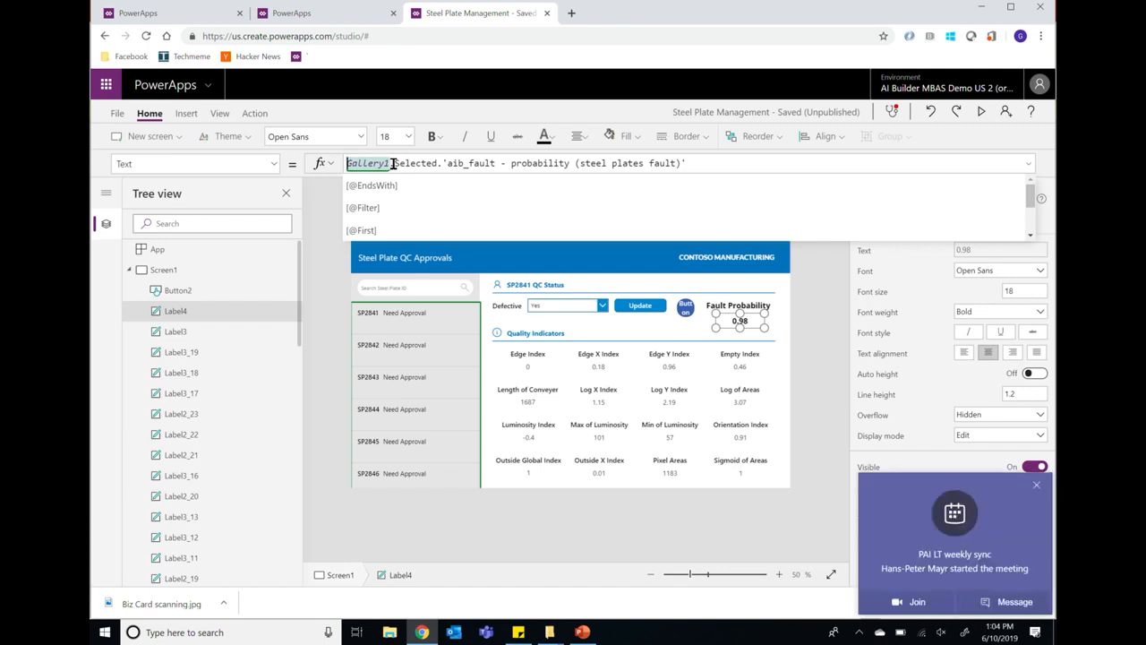
type("conea")
key("Tab")
type("tex")
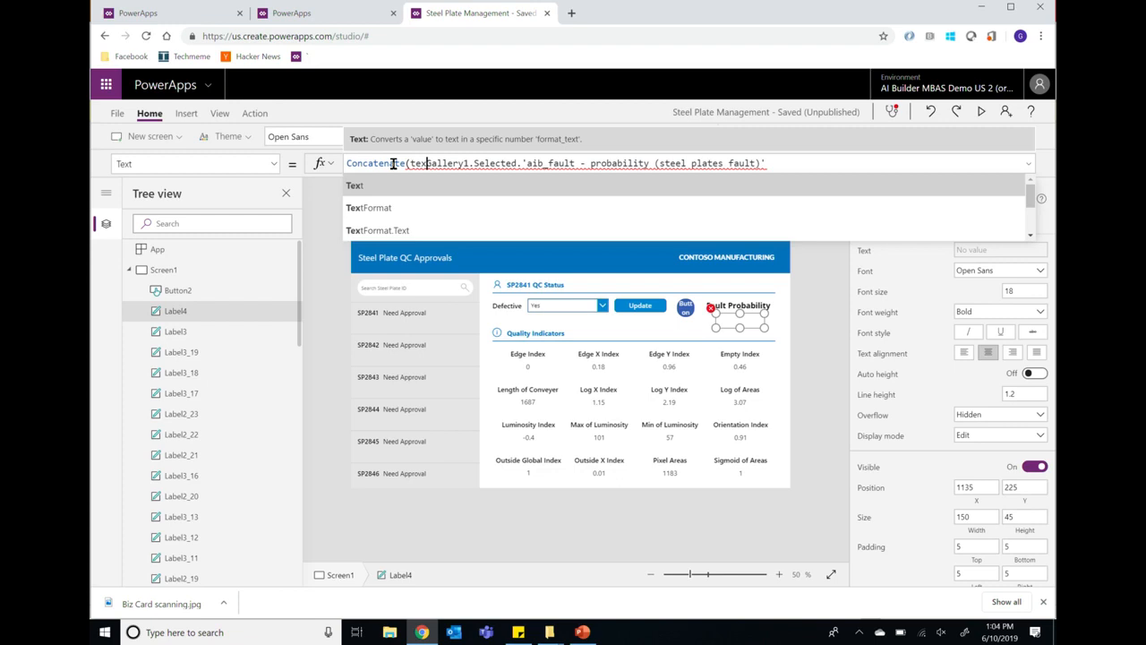
key("Tab")
left_click(785, 163)
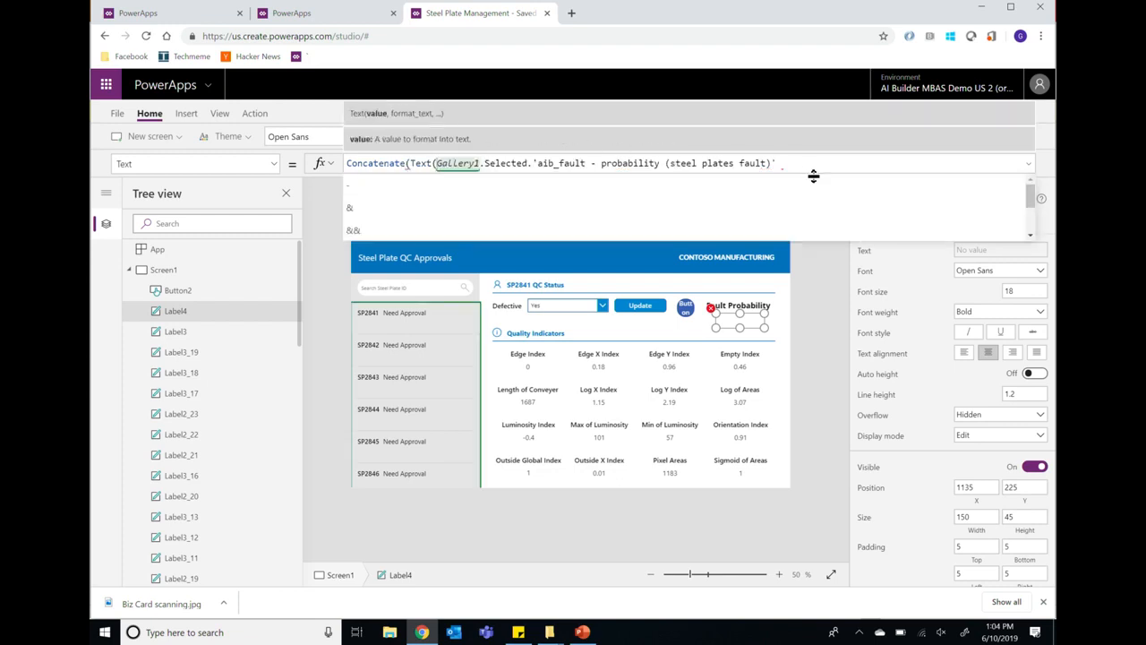
type("* 100")
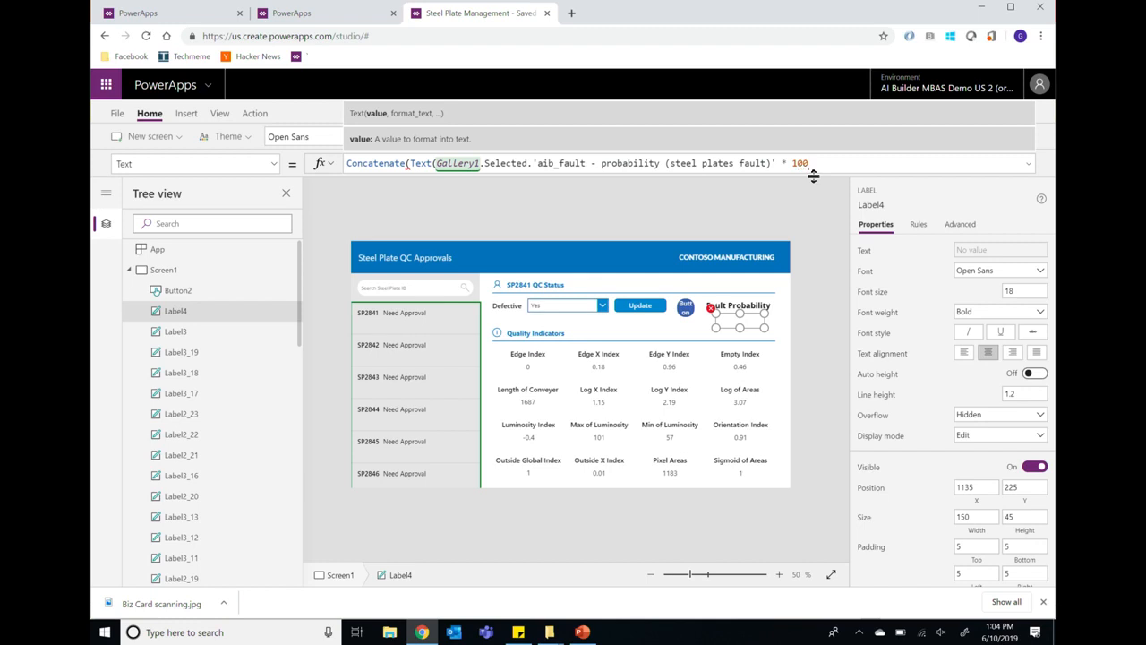
type("), ")
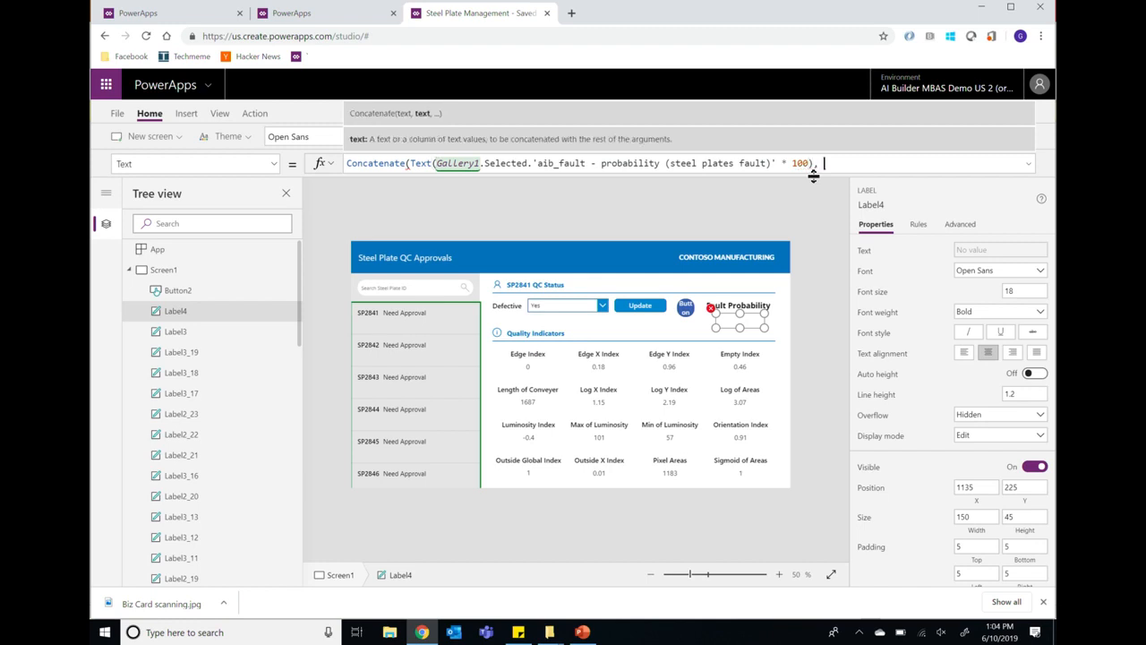
type("\"%\")")
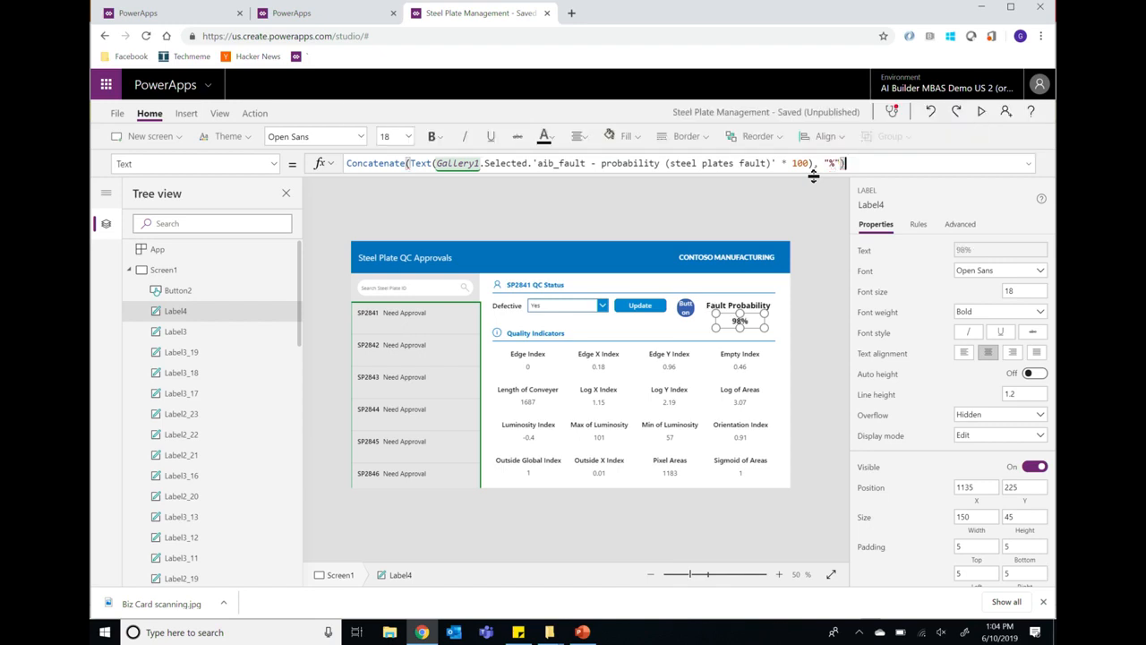
left_click(838, 220)
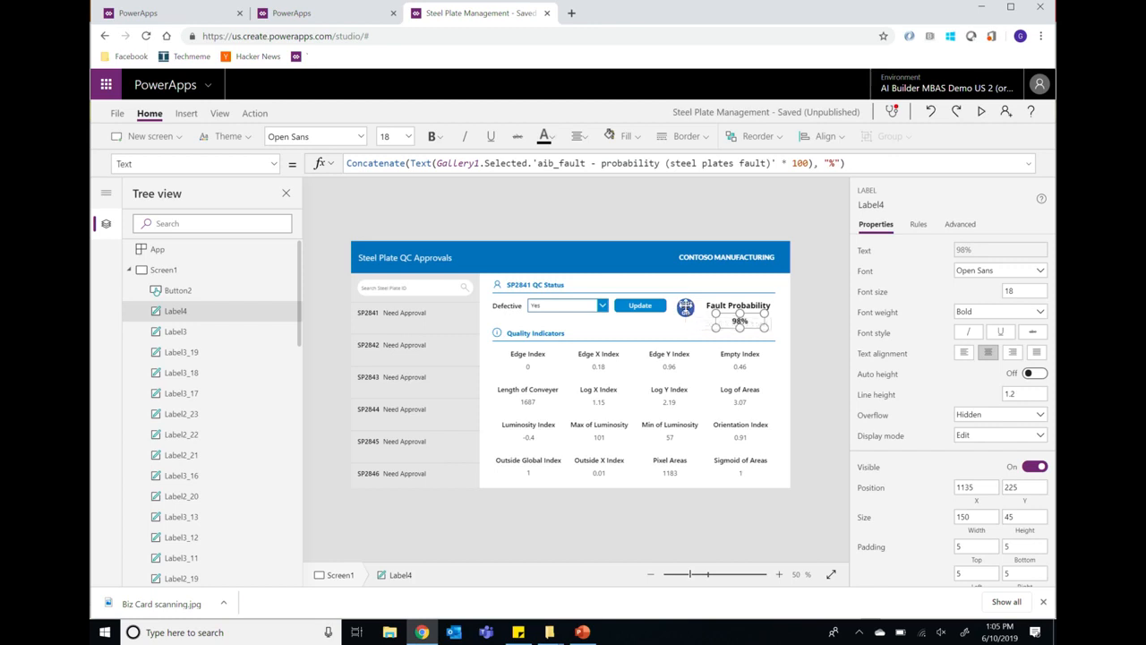
Change the fill of the round button beside Fault Probability to light green
left_click(685, 307)
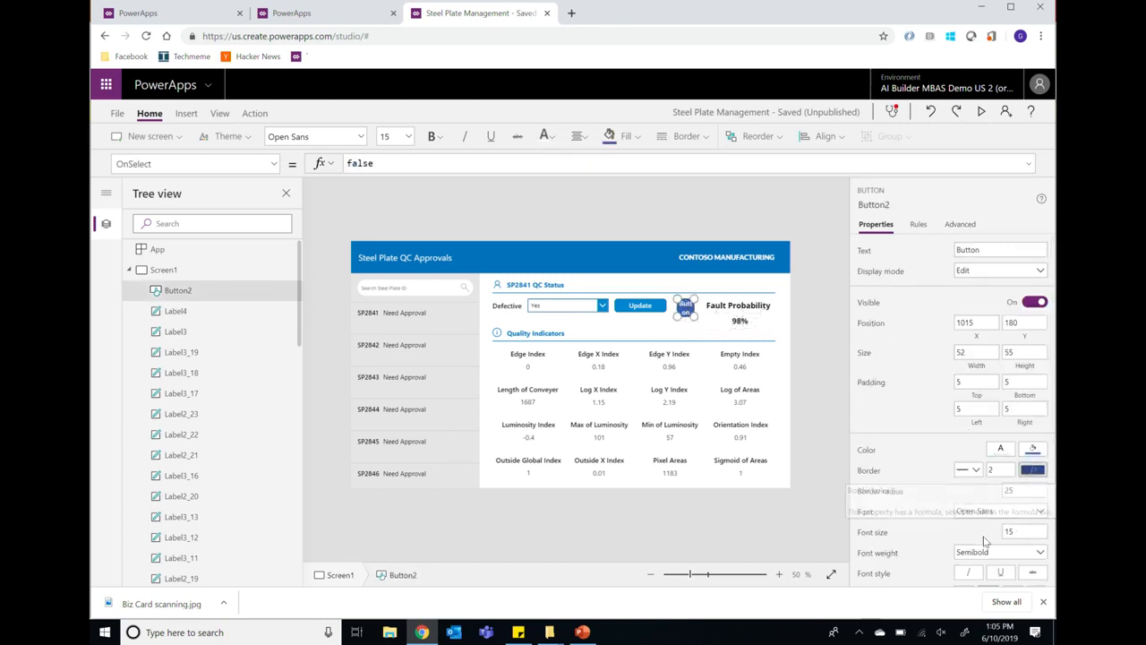
left_click(1032, 469)
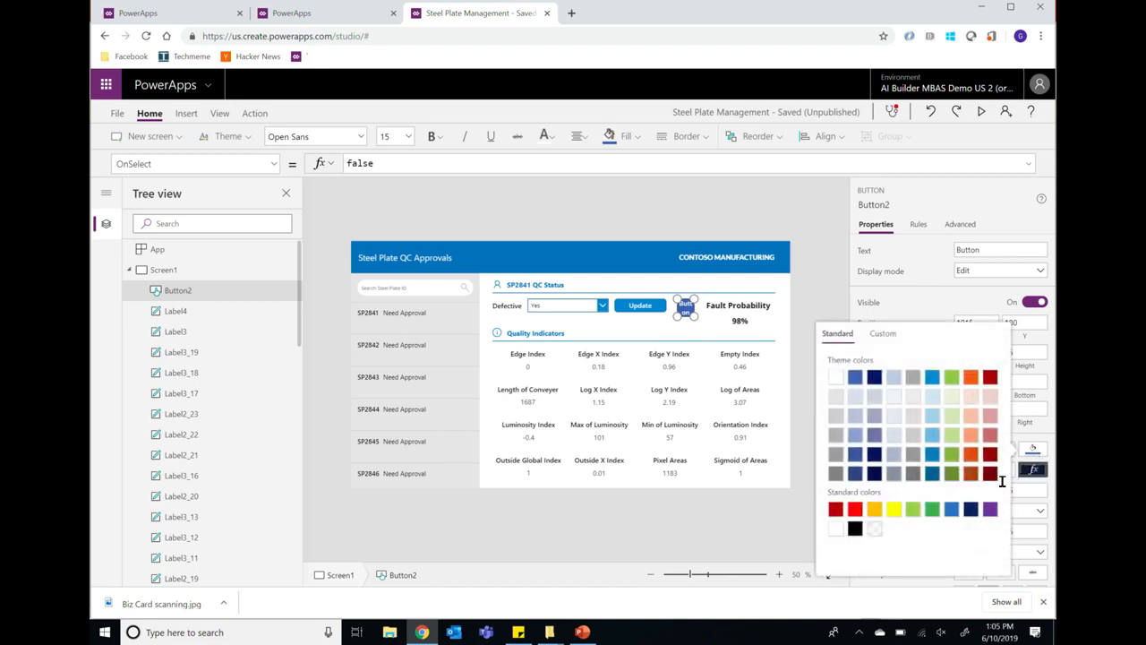
left_click(913, 508)
Set the round button's Text formula to Gallery1.Selected.'aib_fault - predicted (steel plates fault)'
left_click(691, 308)
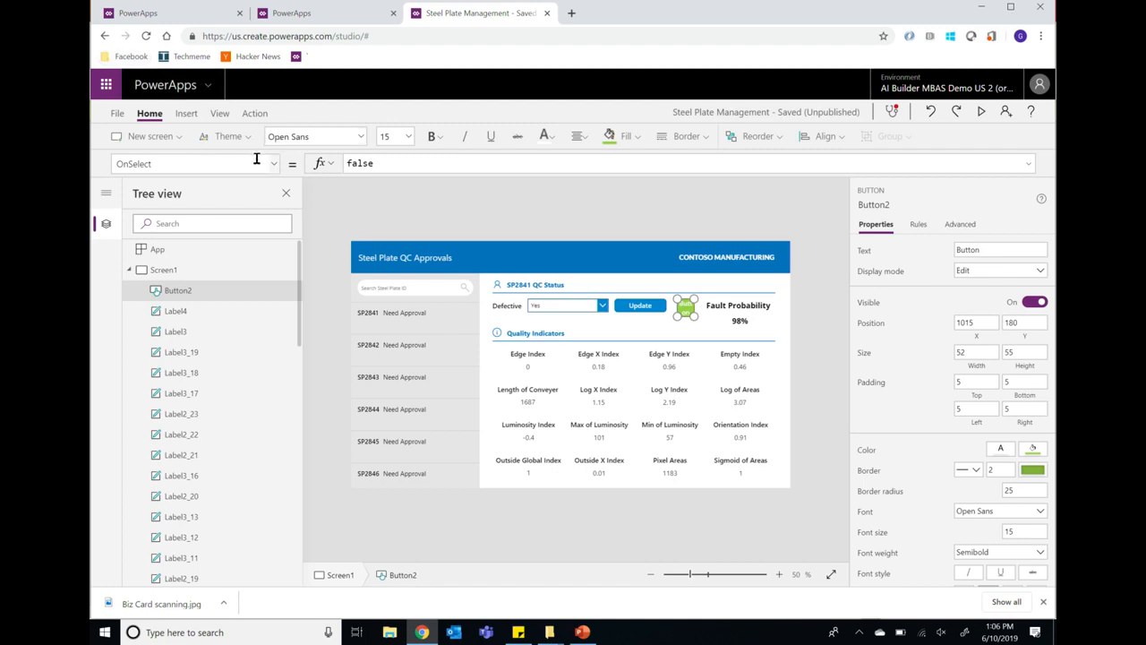
left_click(273, 166)
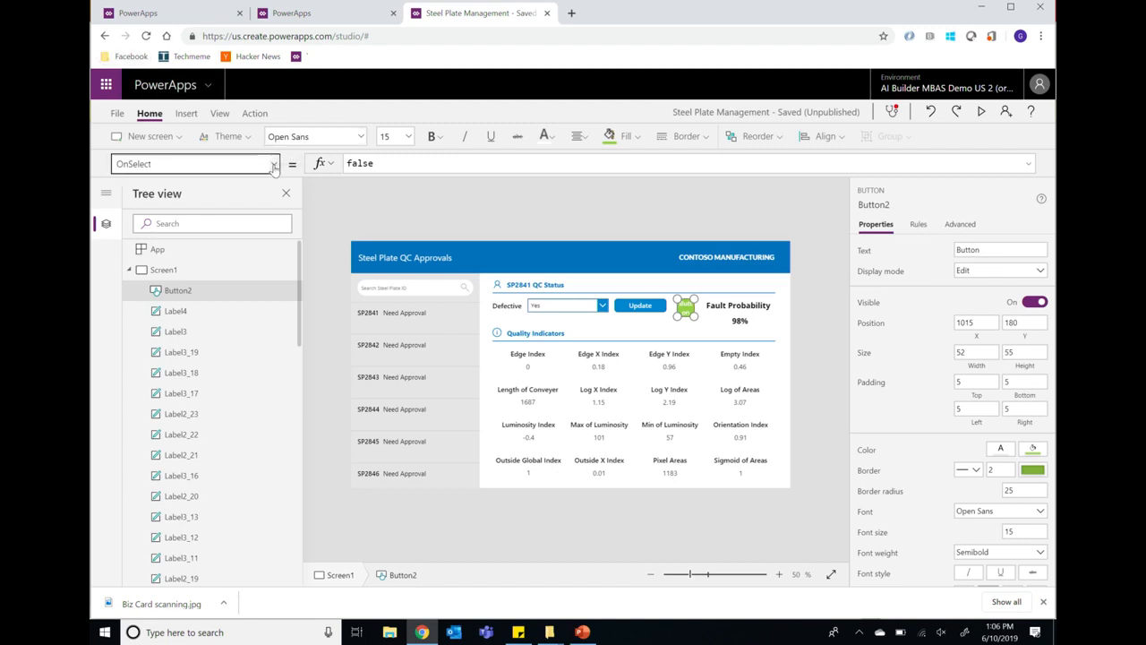
left_click(273, 167)
scroll(187, 274, "up", 3)
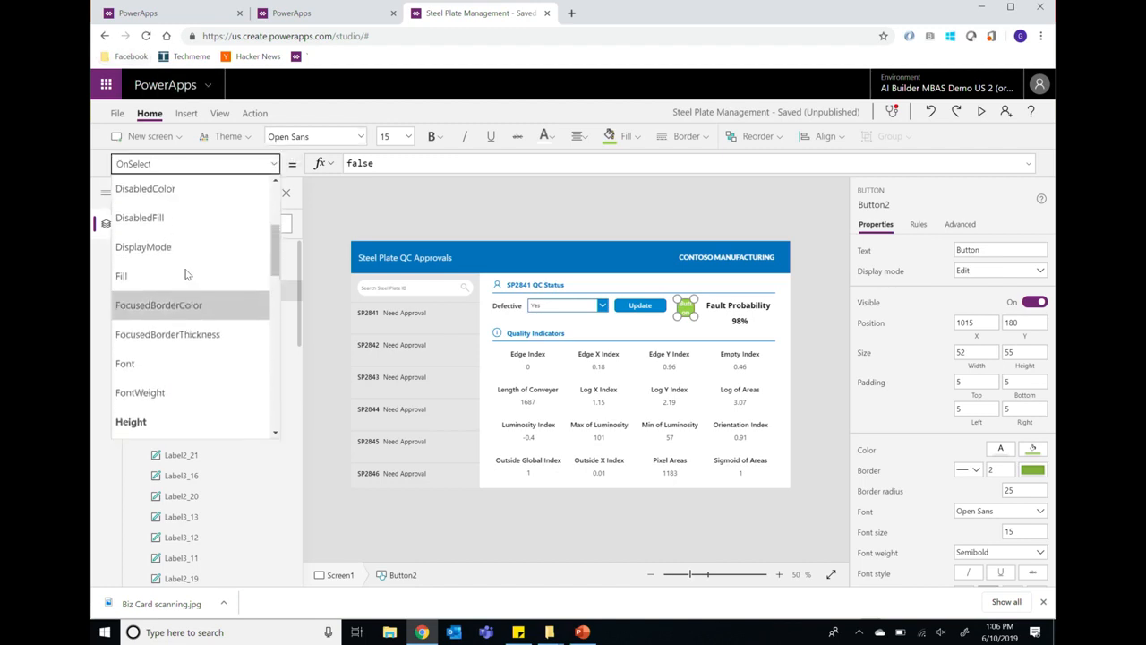
scroll(188, 274, "down", 1)
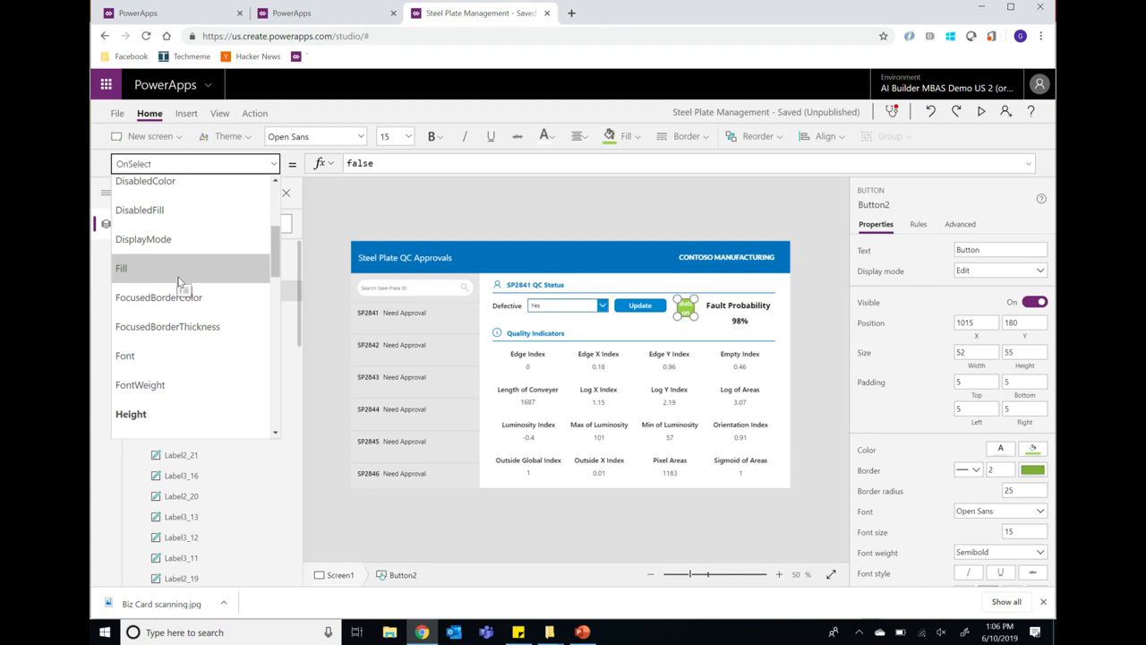
scroll(178, 279, "up", 5)
scroll(179, 281, "down", 15)
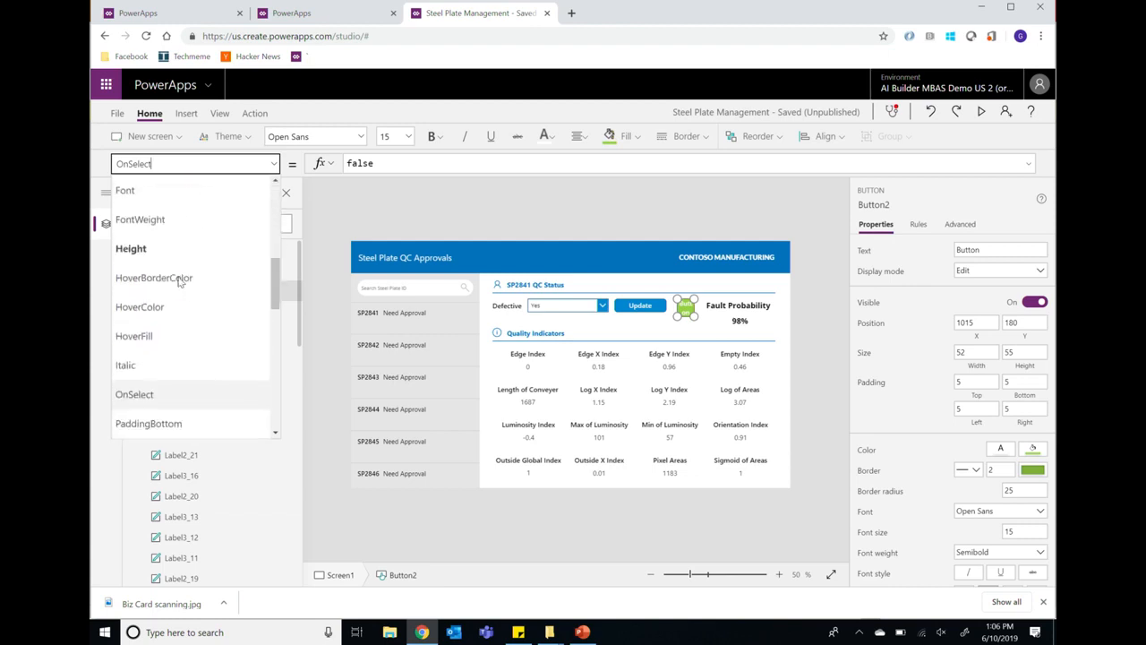
scroll(179, 280, "down", 4)
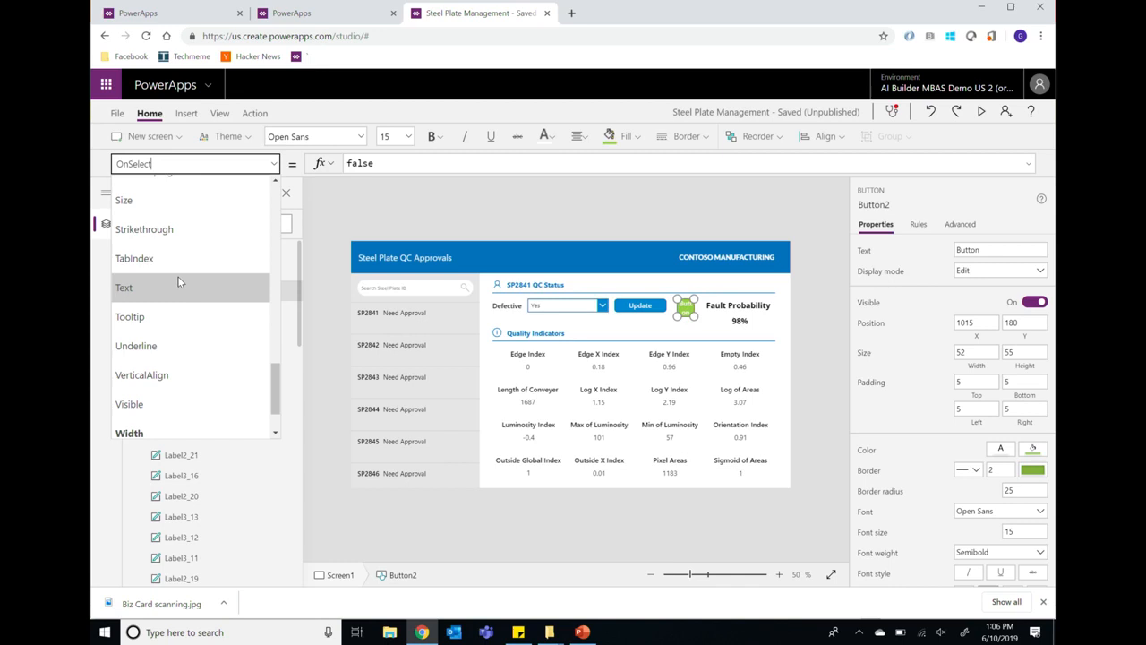
left_click(160, 286)
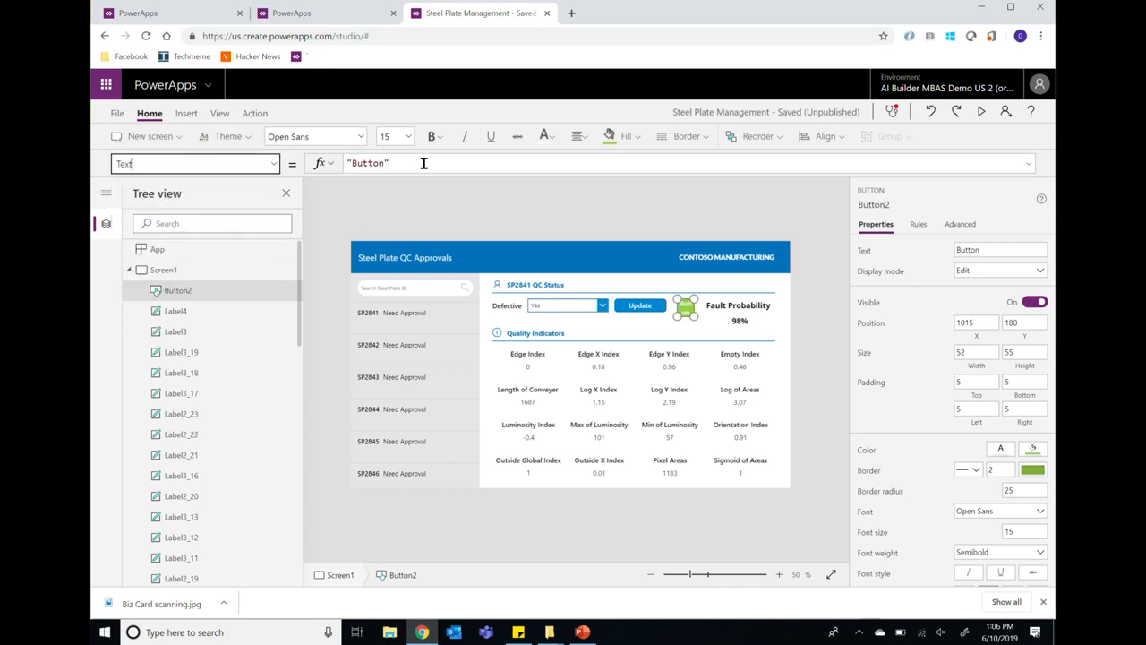
left_click_drag(424, 162, 290, 172)
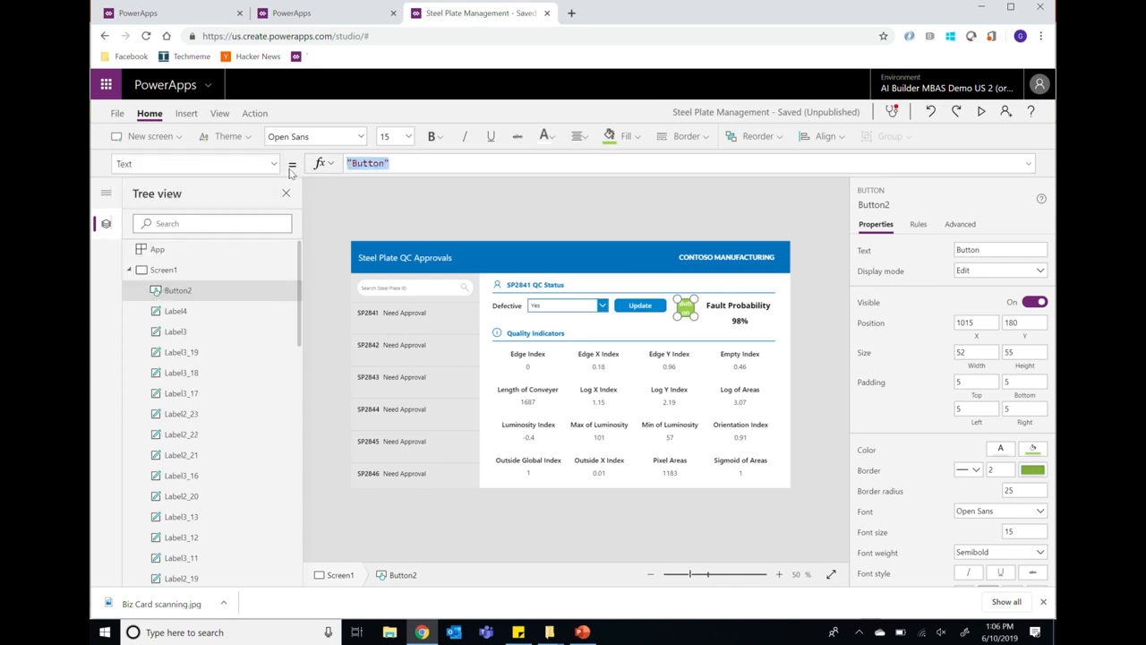
type("galle")
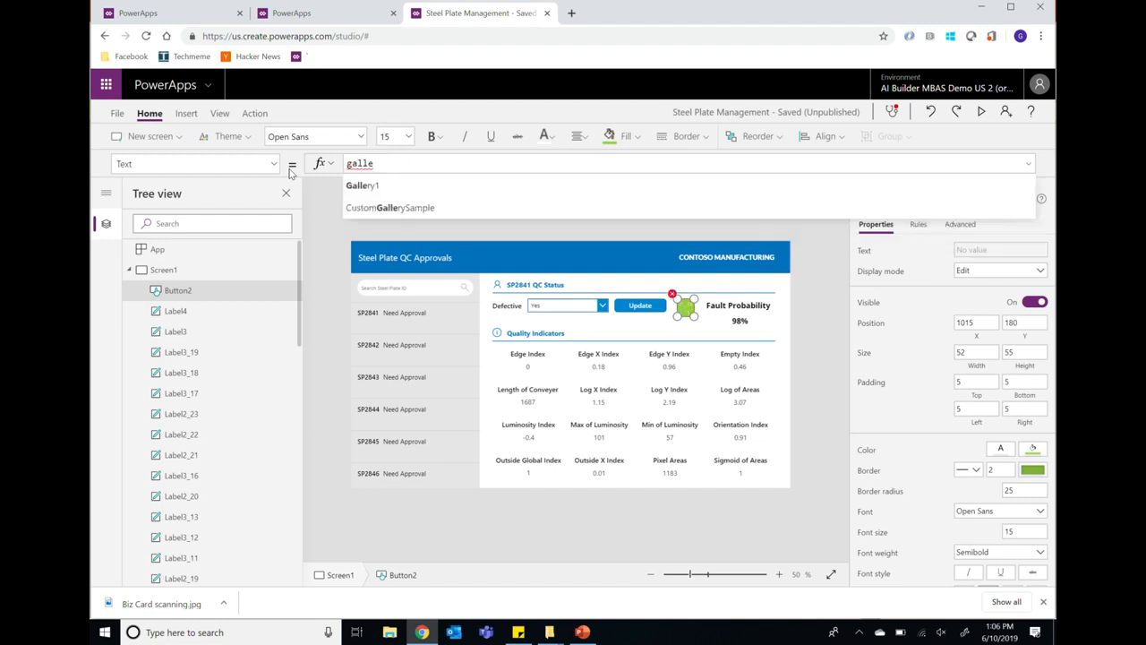
type("ry1.s")
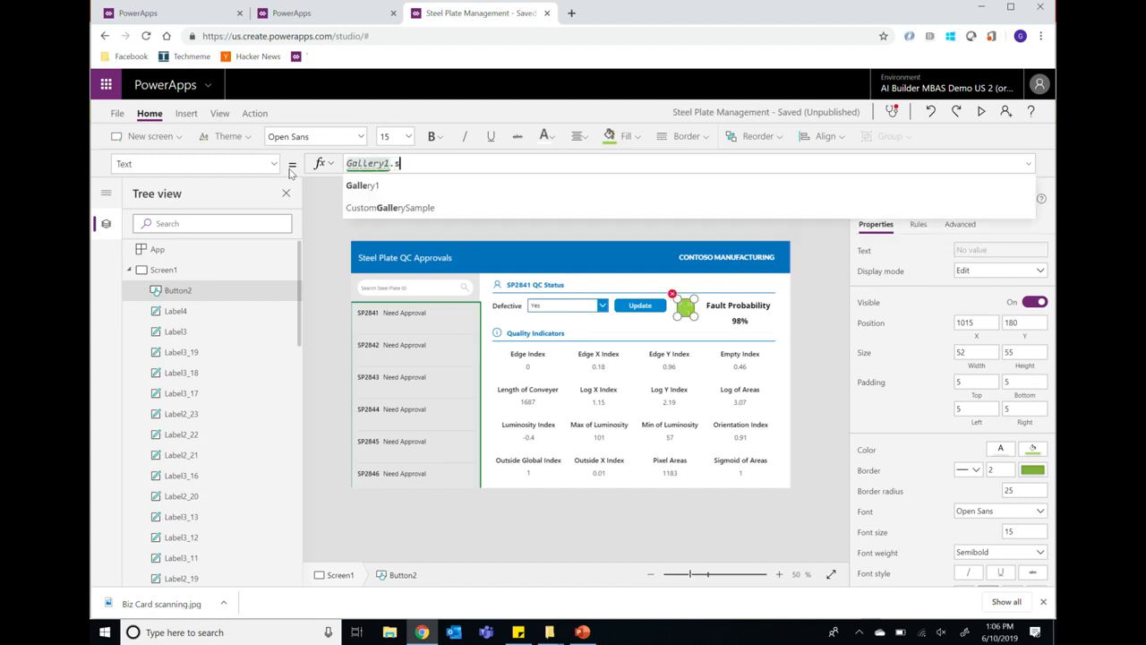
type("elected.")
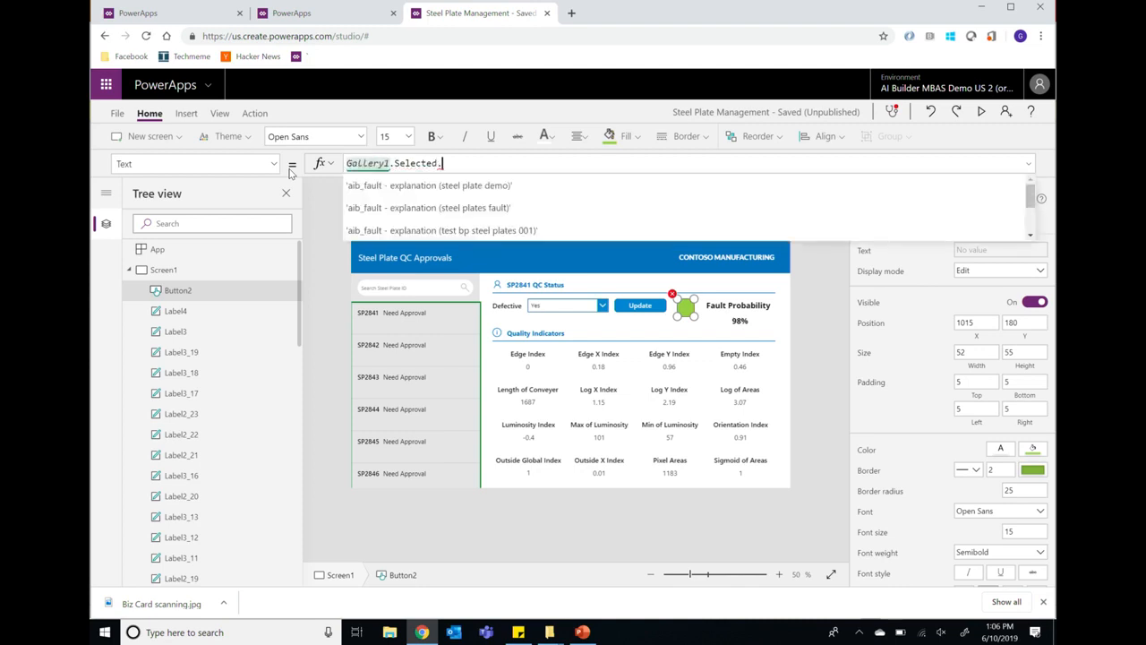
type("pre")
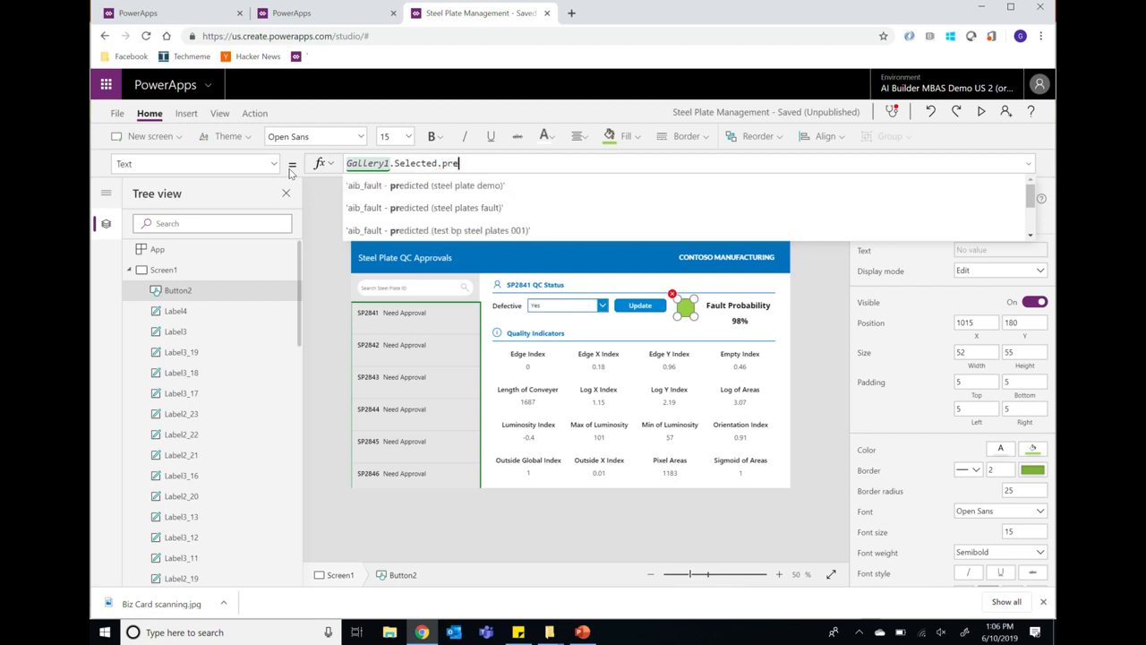
key("Down")
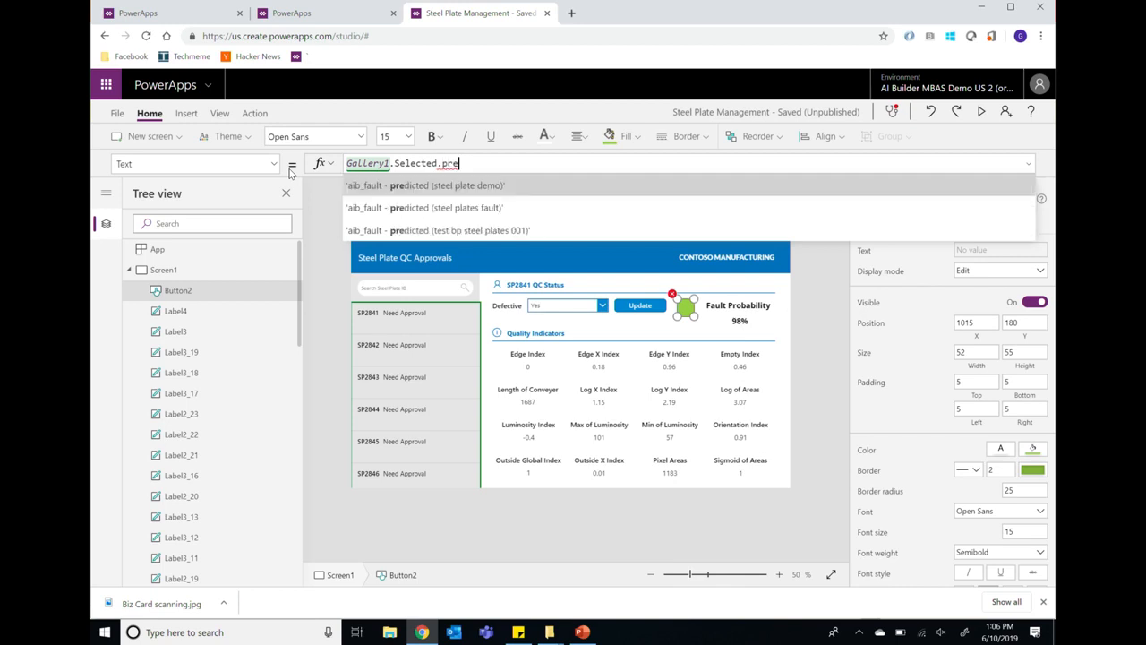
key("Down")
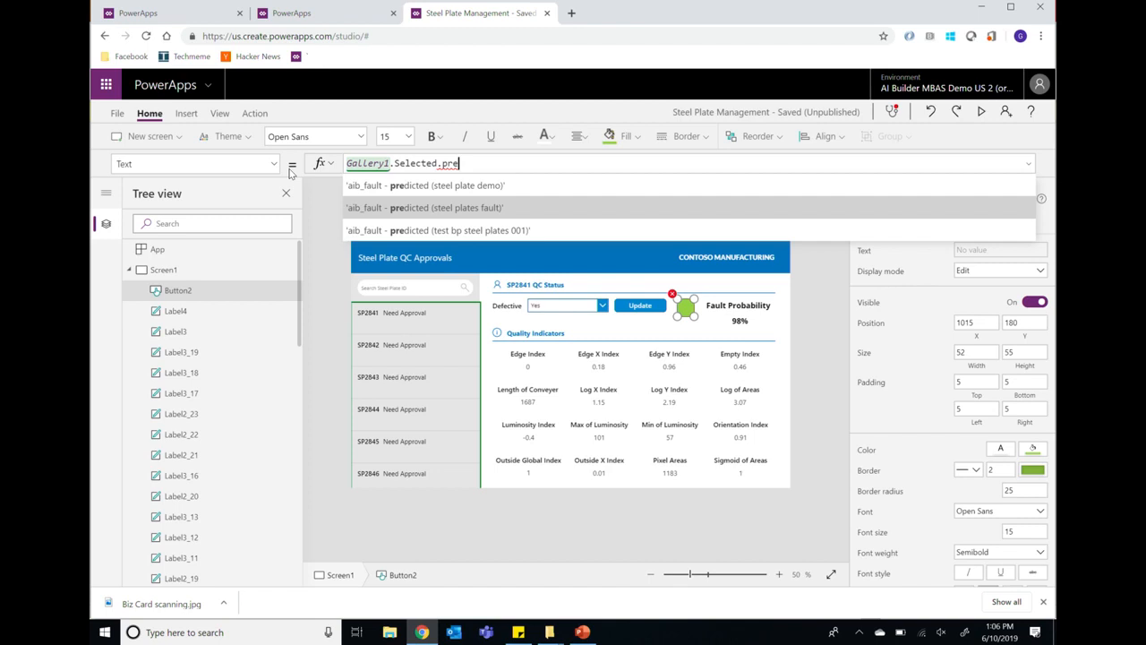
key("Tab")
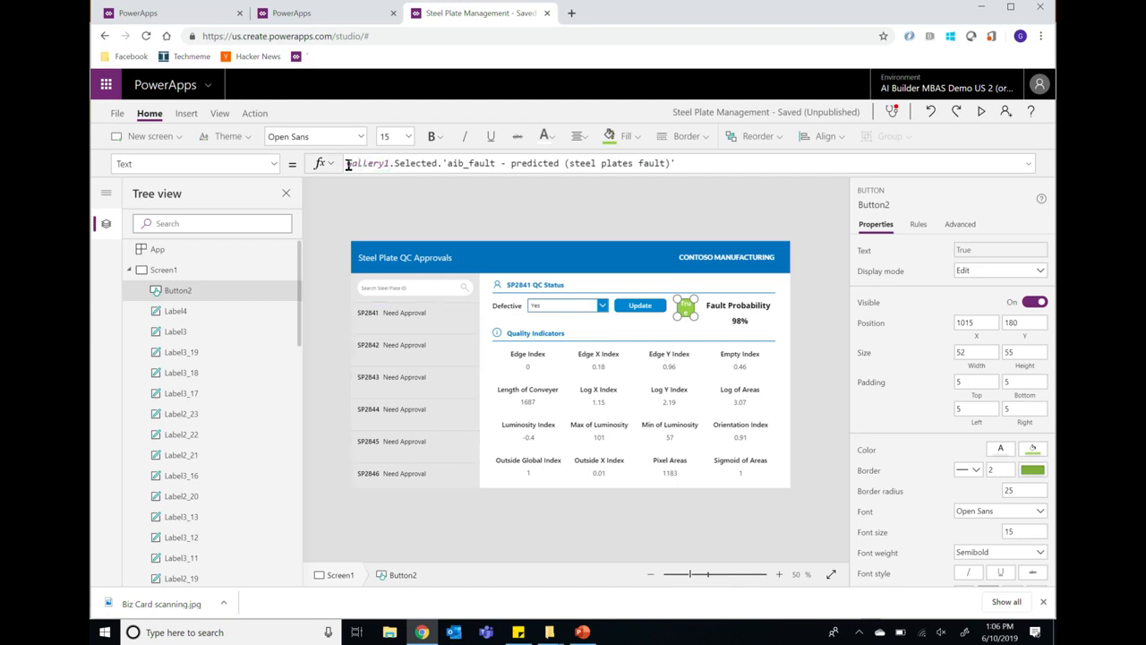
Wrap the round button's Text formula in an If function that returns "Yes" when the prediction is true and "No" otherwise
left_click(348, 163)
type("If(")
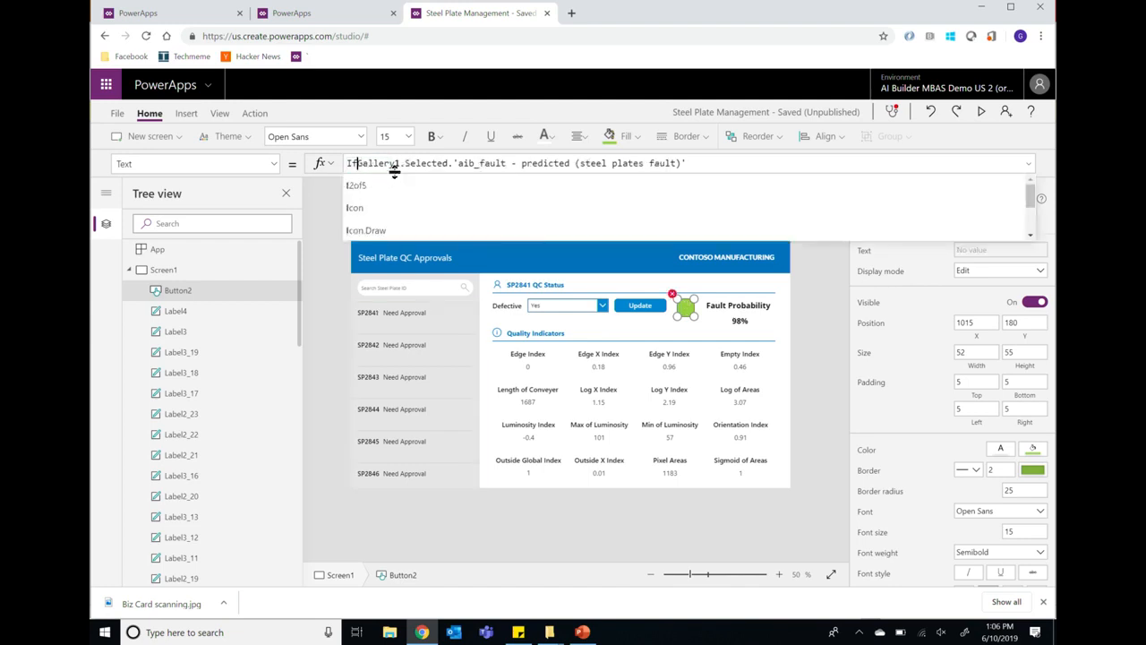
left_click(701, 163)
type(",")
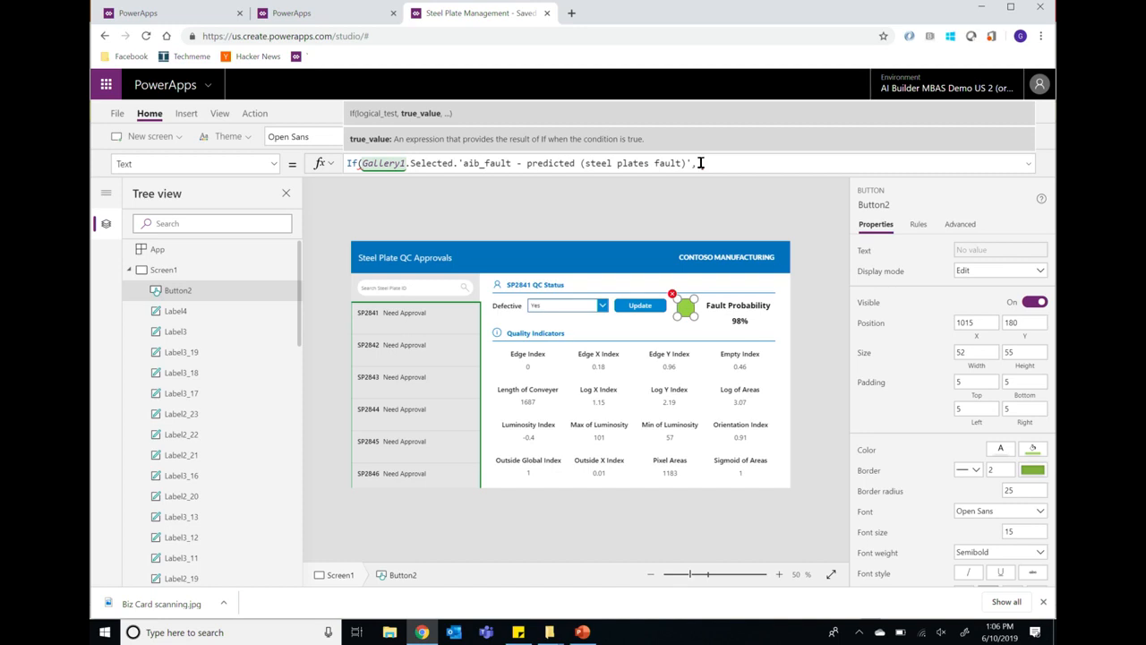
type(" \"Yes\", \"")
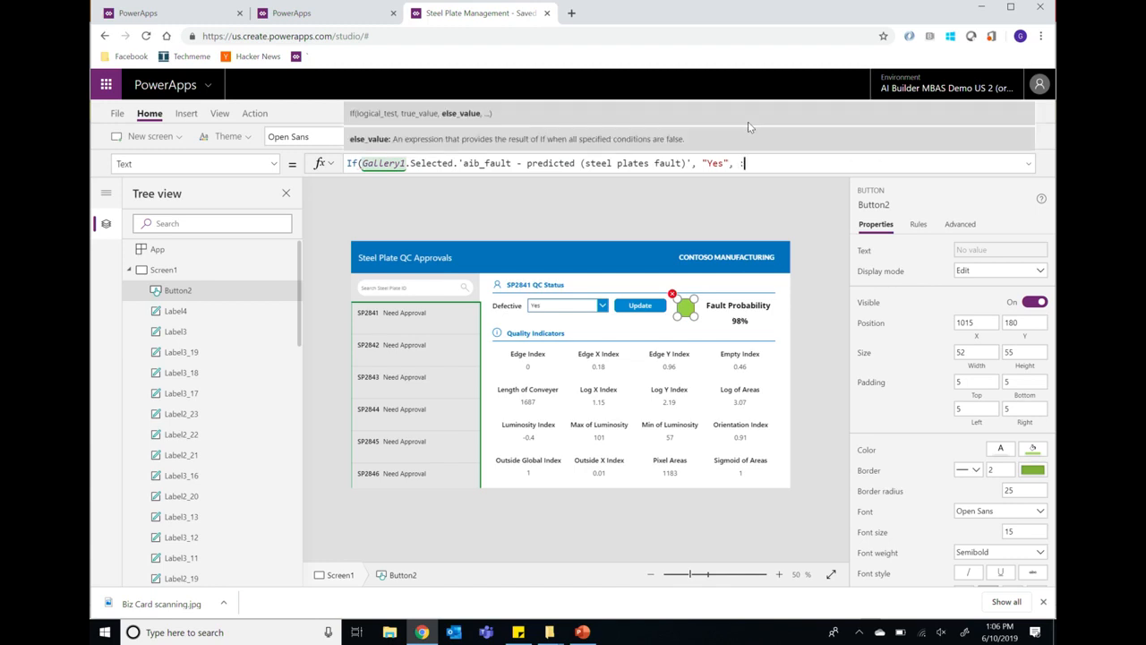
type("No\")")
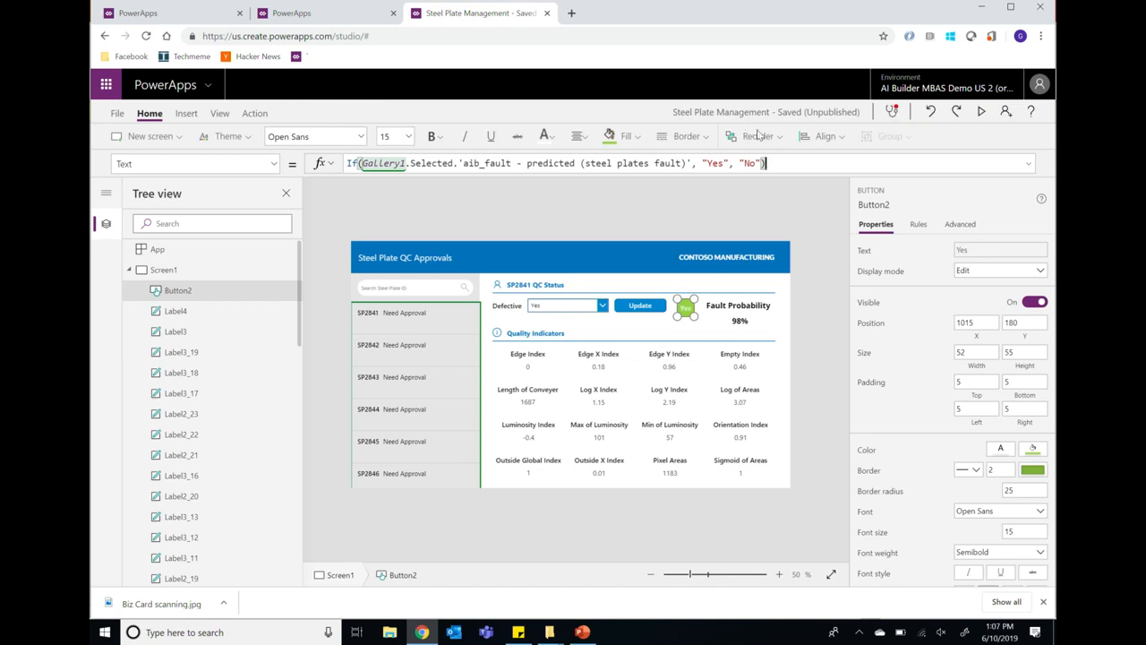
left_click(815, 230)
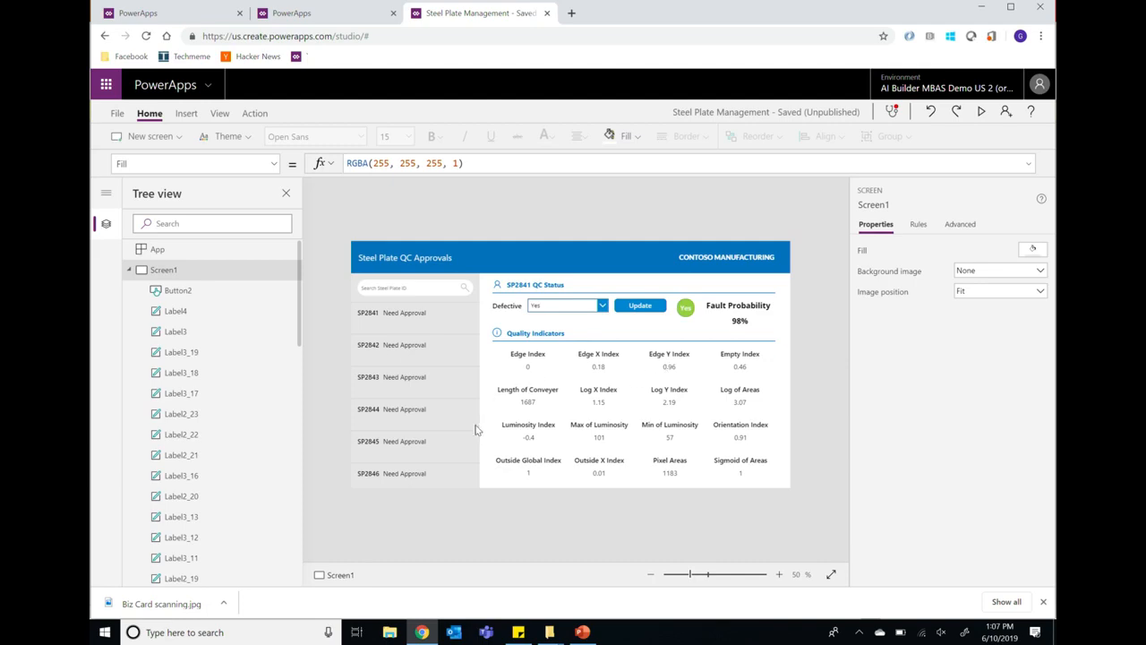
Preview the app and check the prediction indicator and fault probability for several steel plates, then return to editing
left_click(980, 111)
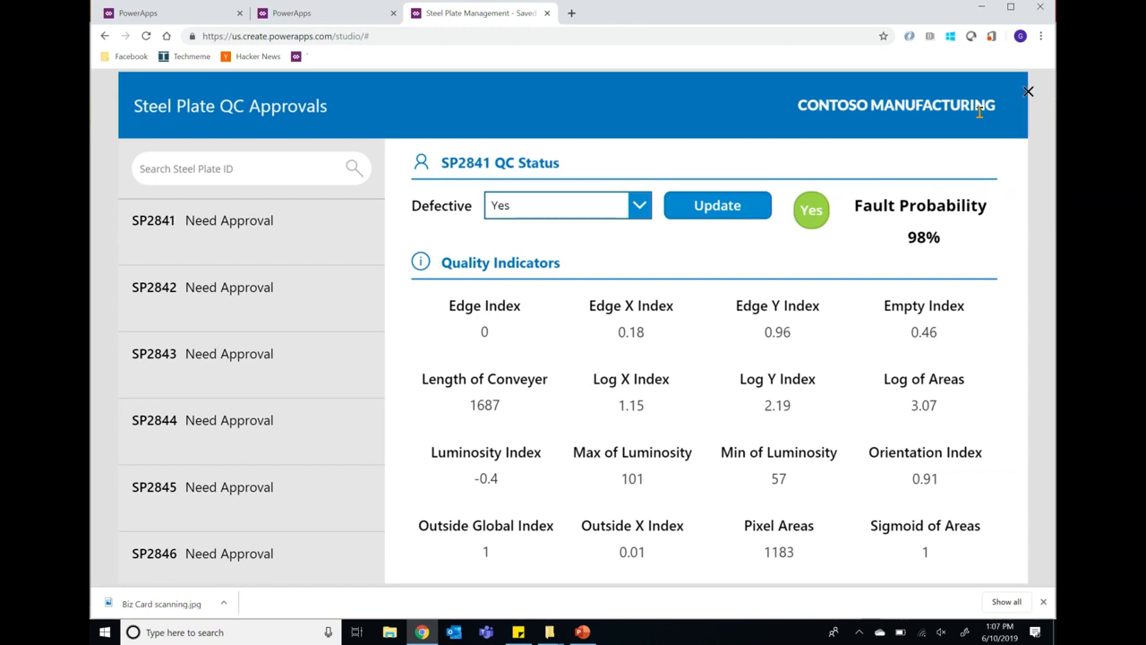
left_click(240, 293)
left_click(255, 366)
left_click(231, 503)
left_click(263, 378)
left_click(268, 304)
left_click(283, 253)
left_click(255, 430)
left_click(255, 497)
left_click(244, 318)
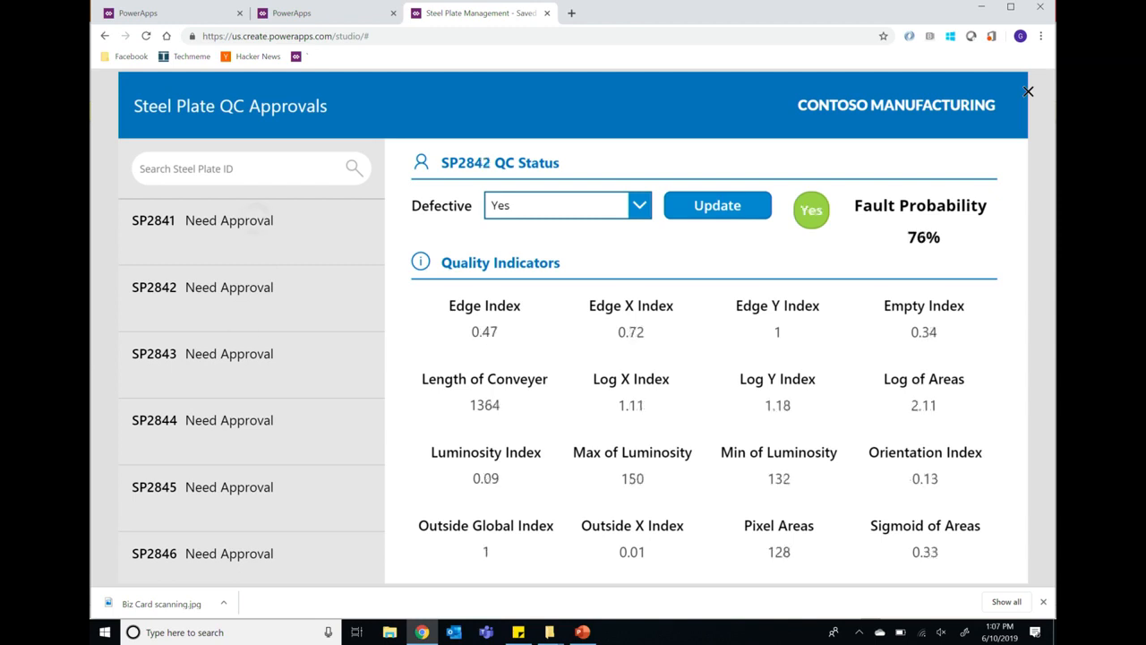
left_click(257, 220)
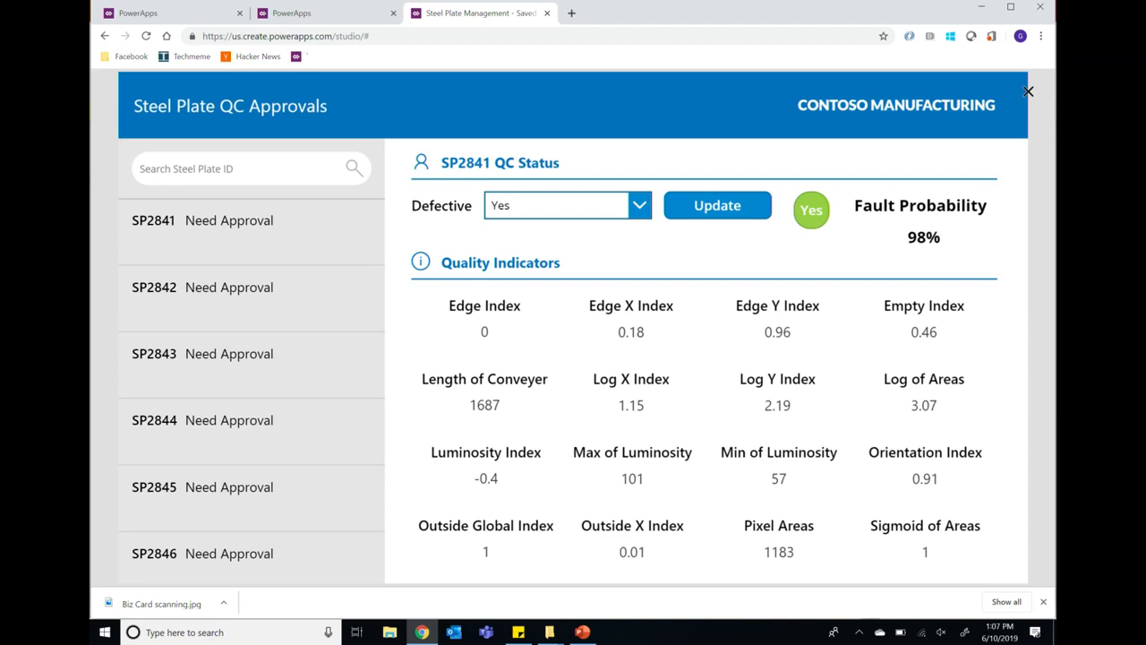
key("Escape")
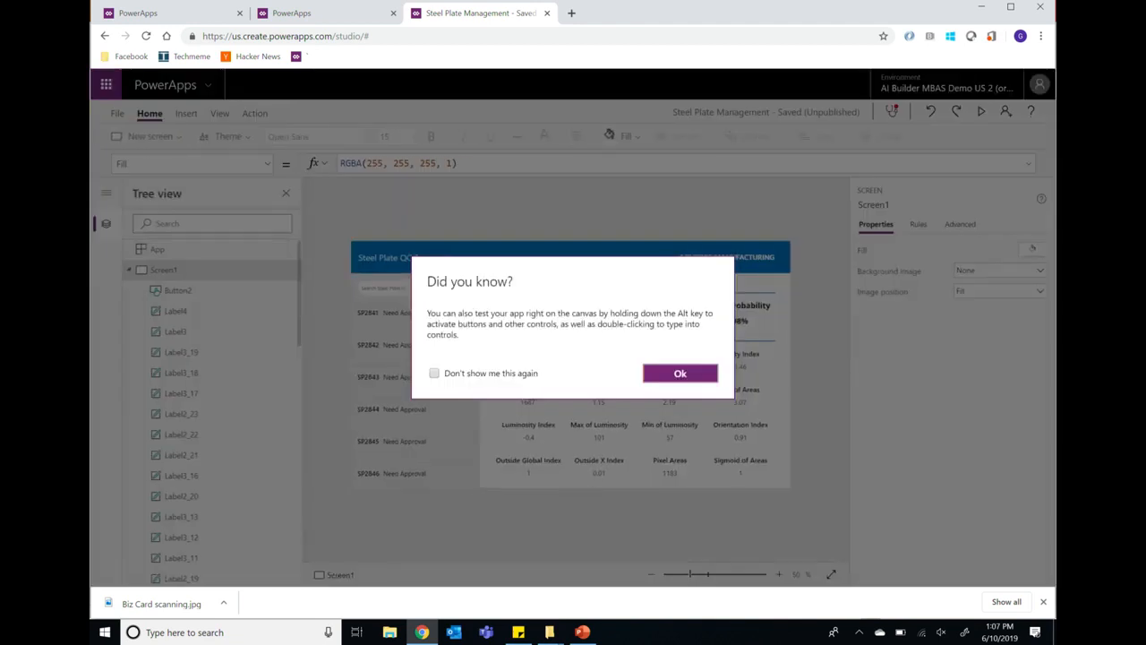
right_click(673, 376)
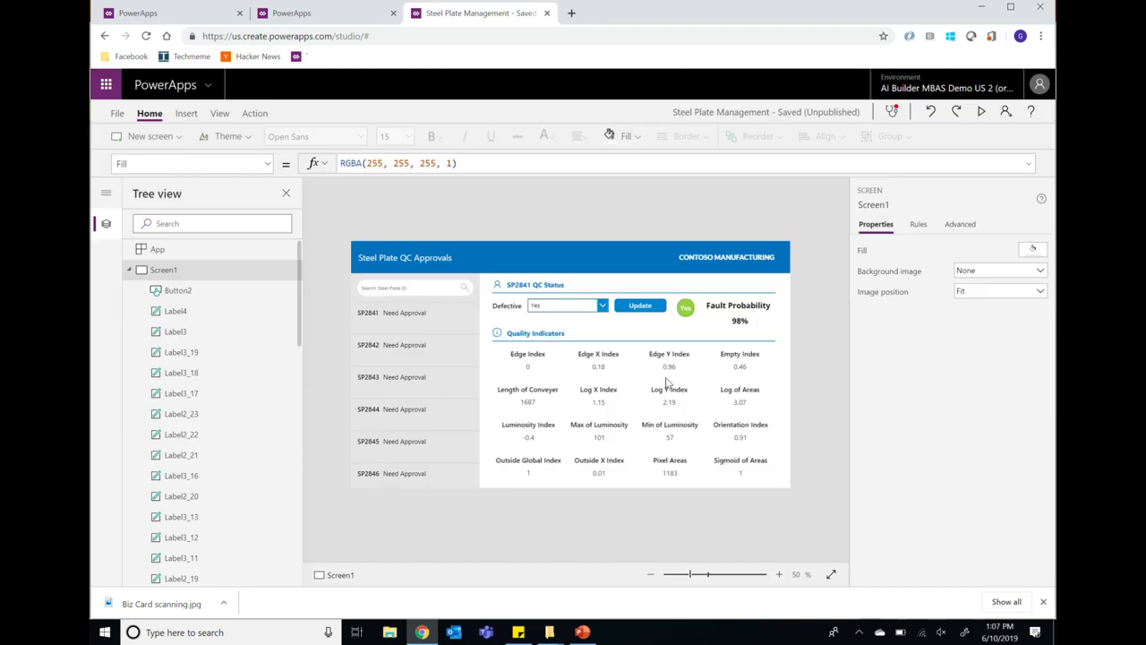
left_click(673, 376)
Copy the round indicator button into Gallery1's item template, placing it beside the Need Approval text at about X 302, Y 20
left_click(367, 324)
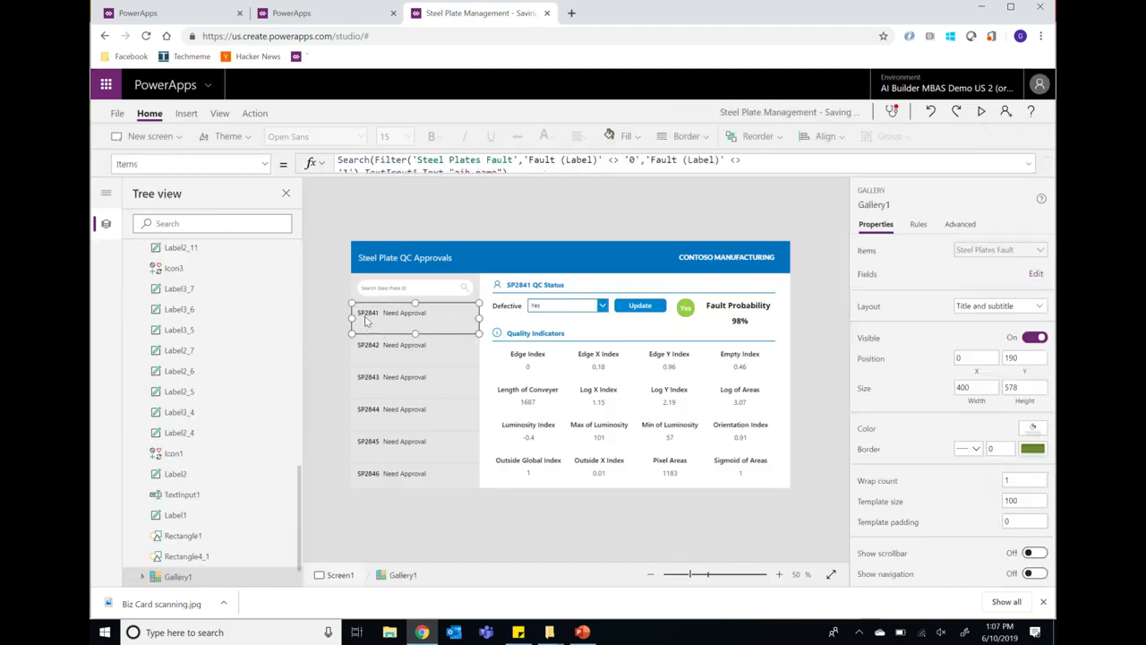
left_click(342, 363)
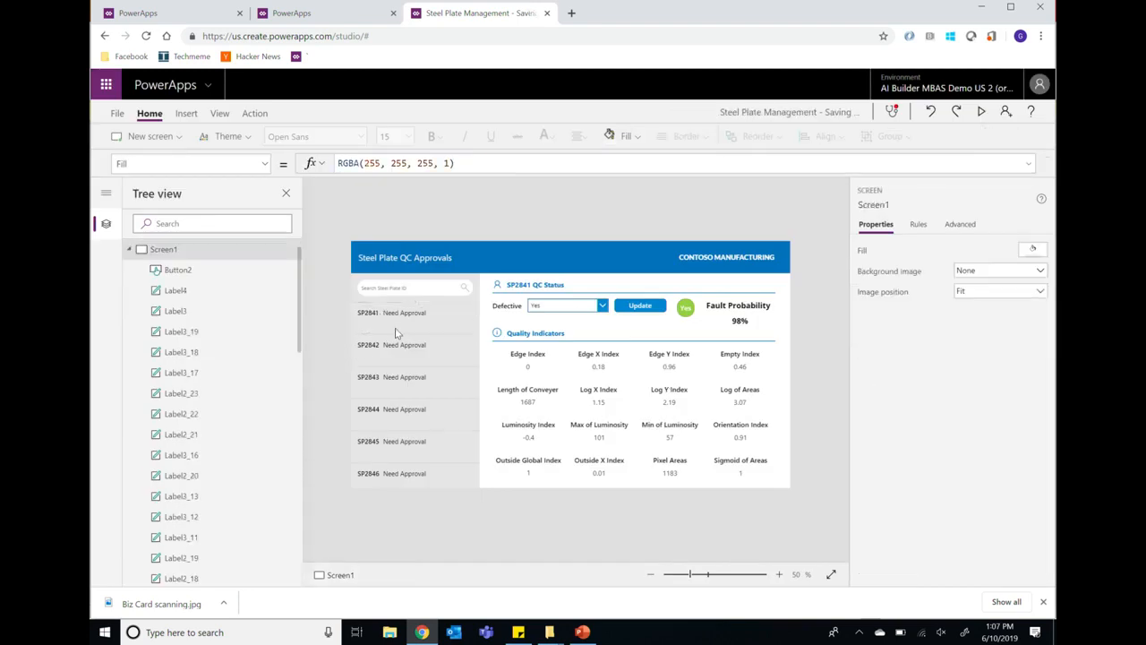
left_click(396, 333)
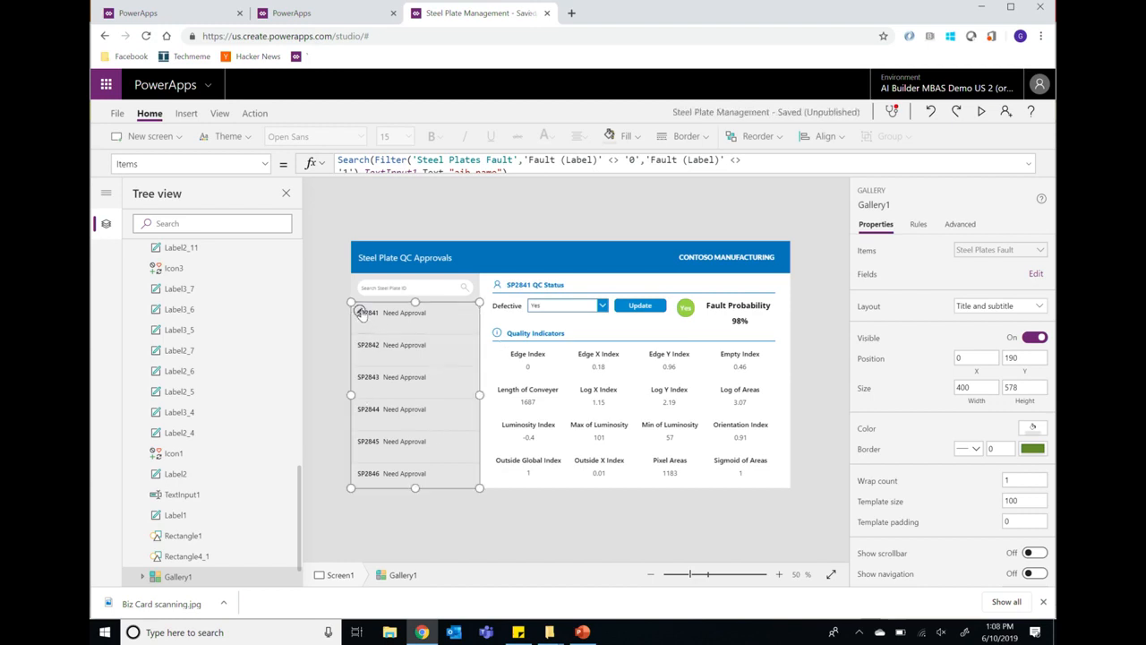
left_click(686, 308)
left_click(403, 326)
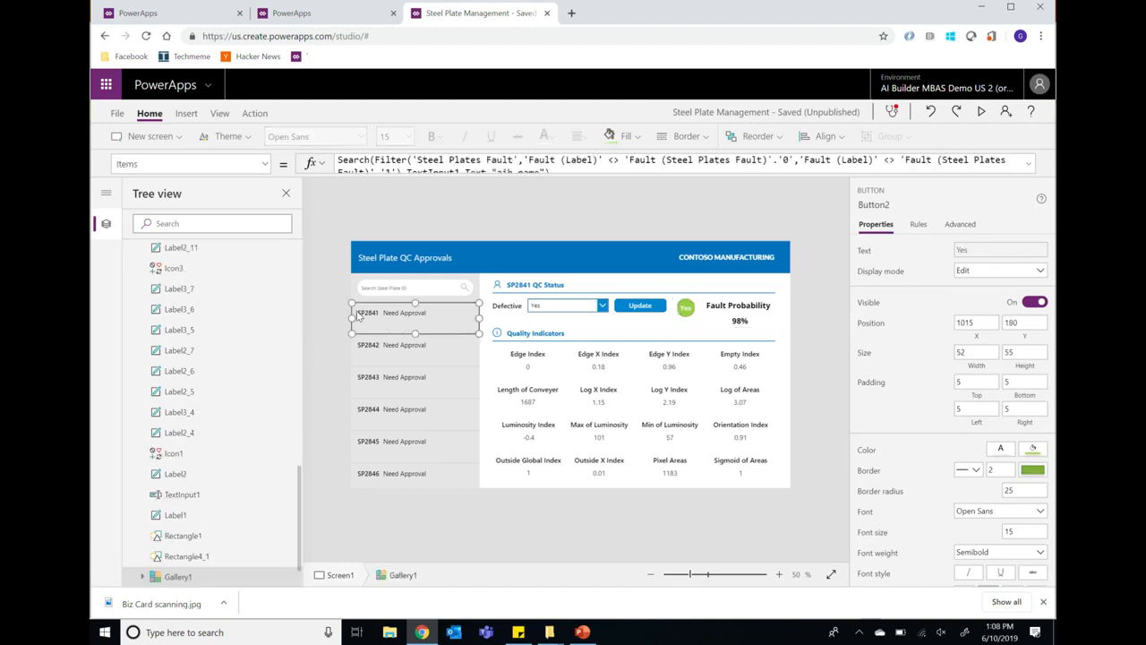
left_click(359, 310)
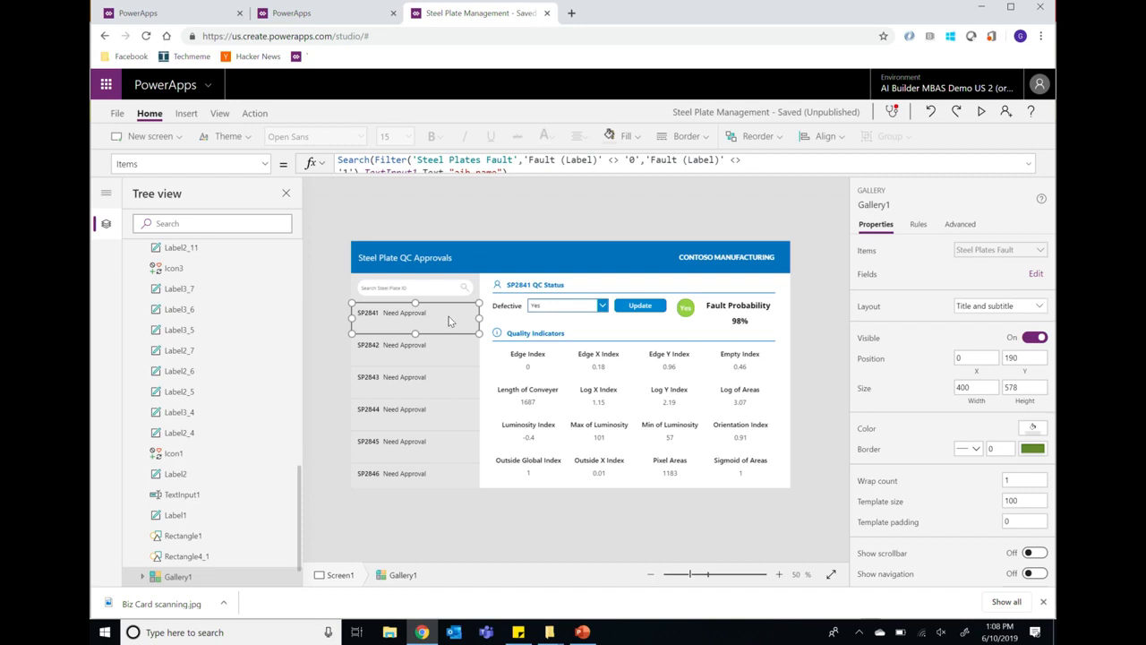
key("ctrl+v")
left_click_drag(375, 321, 457, 319)
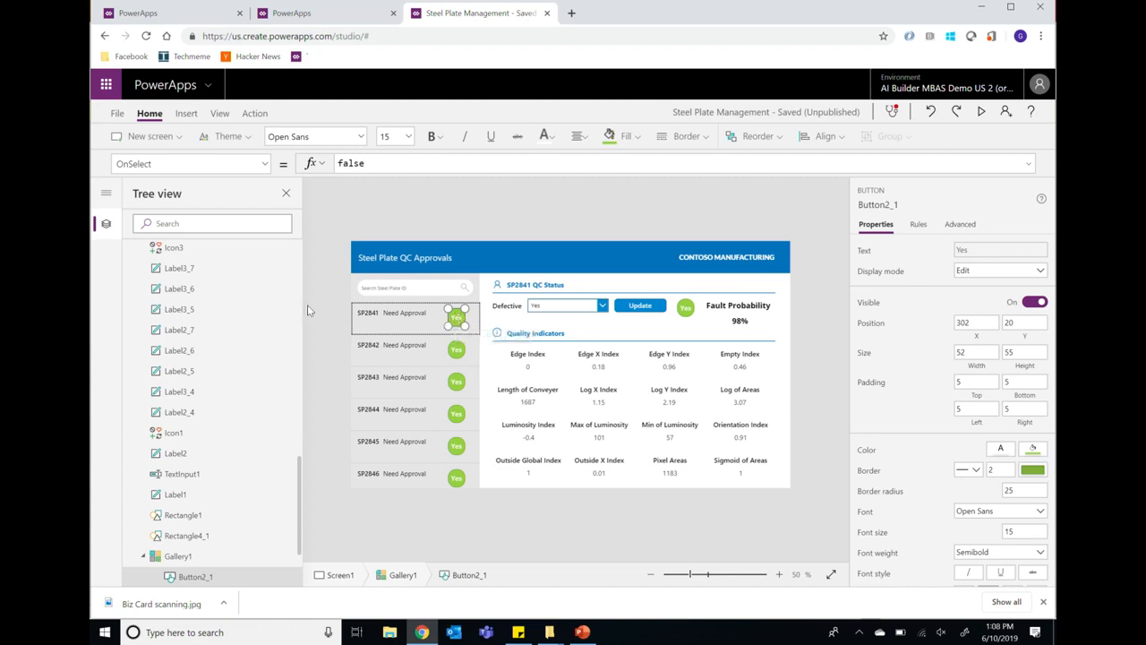
Change the gallery button's Text formula to use ThisItem instead of Gallery1.Selected for the predicted fault field
left_click(261, 162)
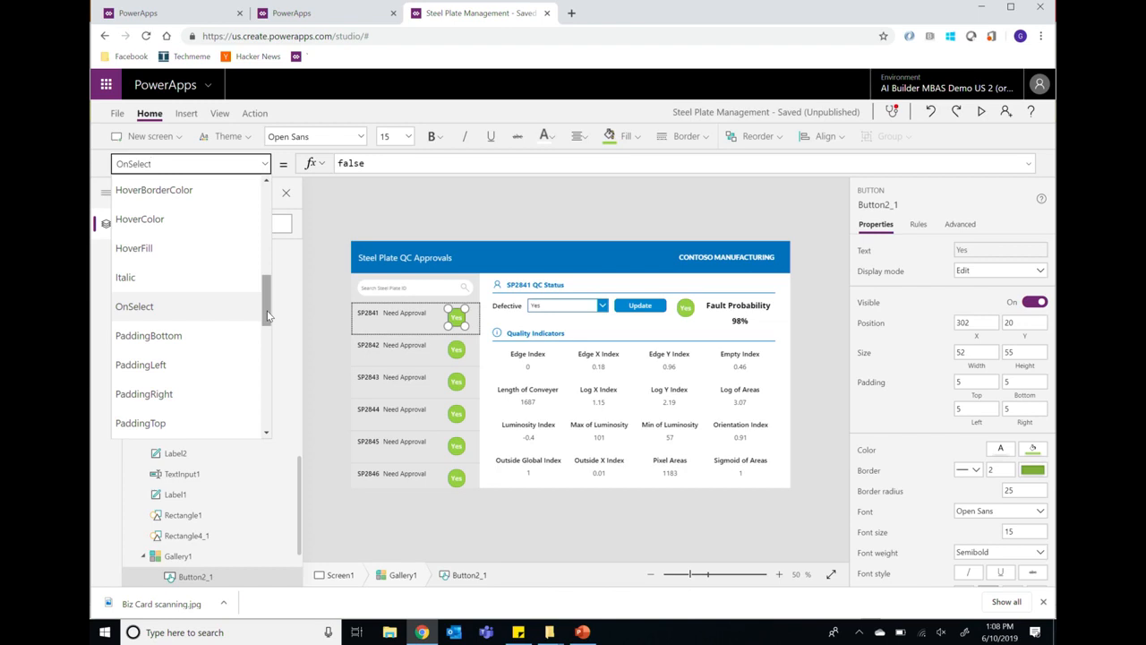
left_click_drag(267, 316, 268, 389)
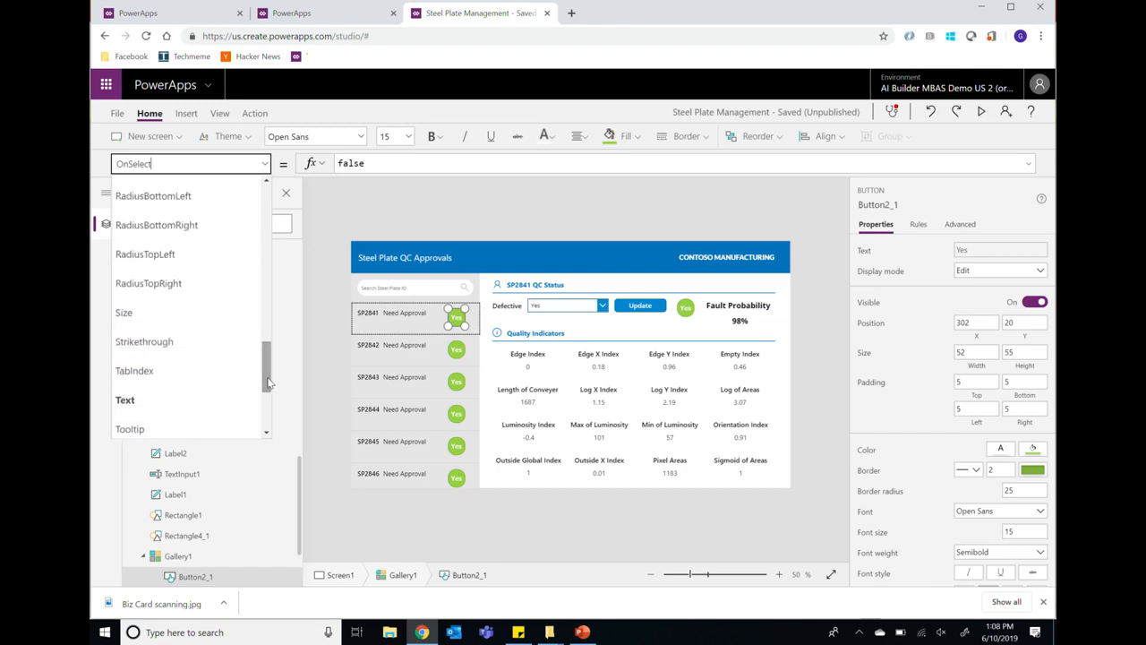
left_click(195, 408)
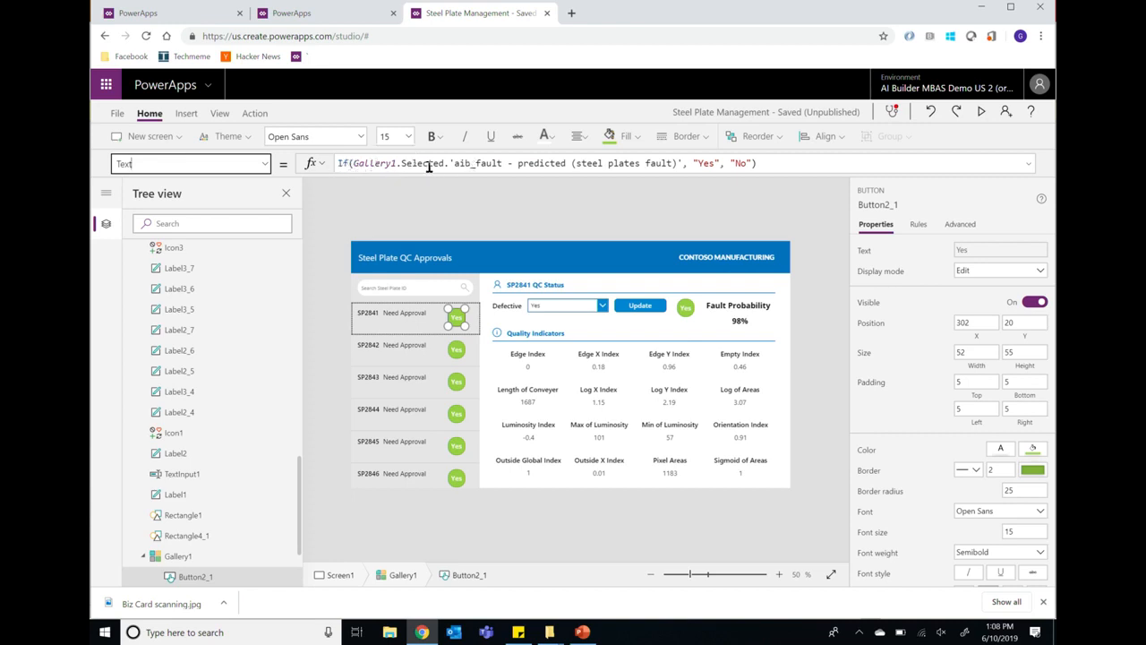
left_click_drag(444, 163, 355, 163)
type("This")
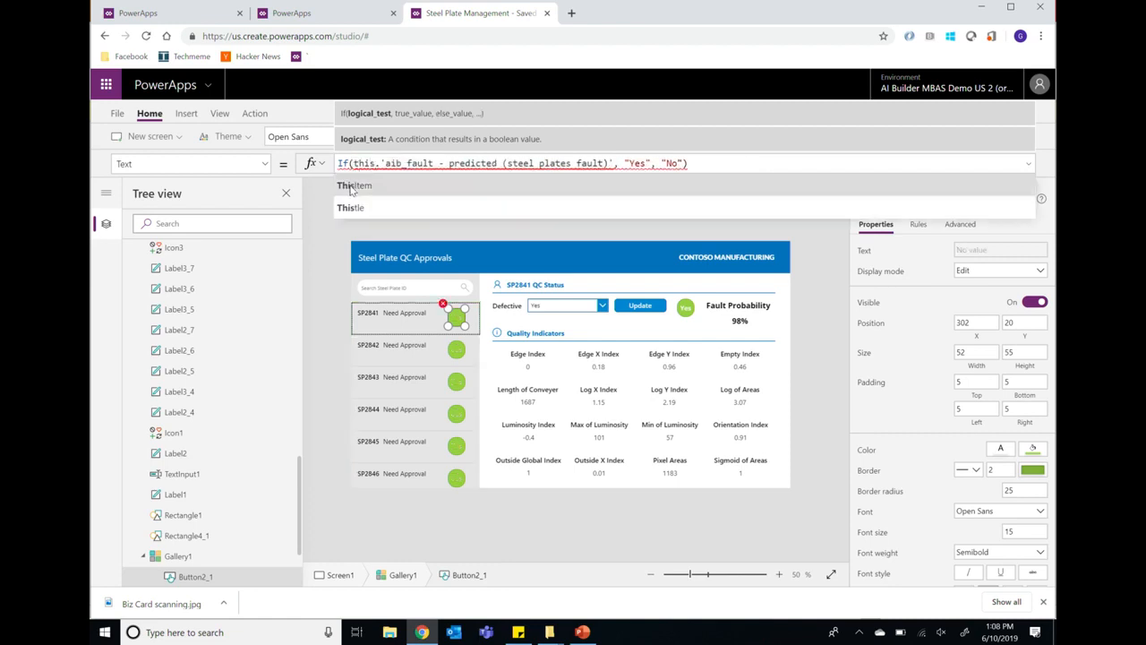
left_click(349, 185)
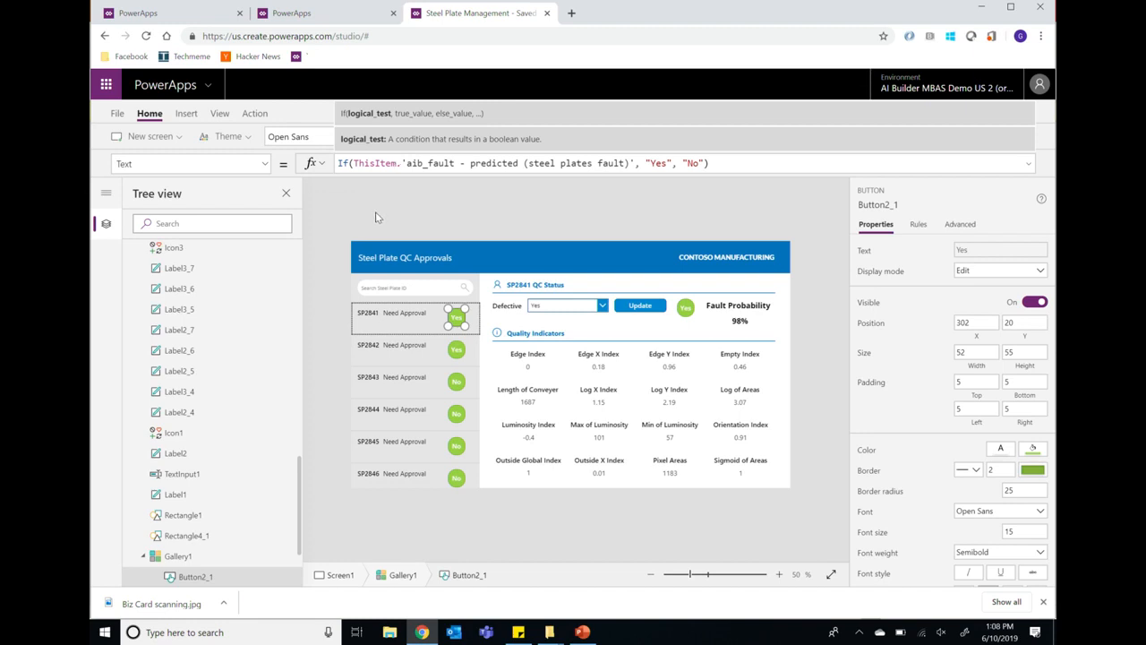
left_click(749, 165)
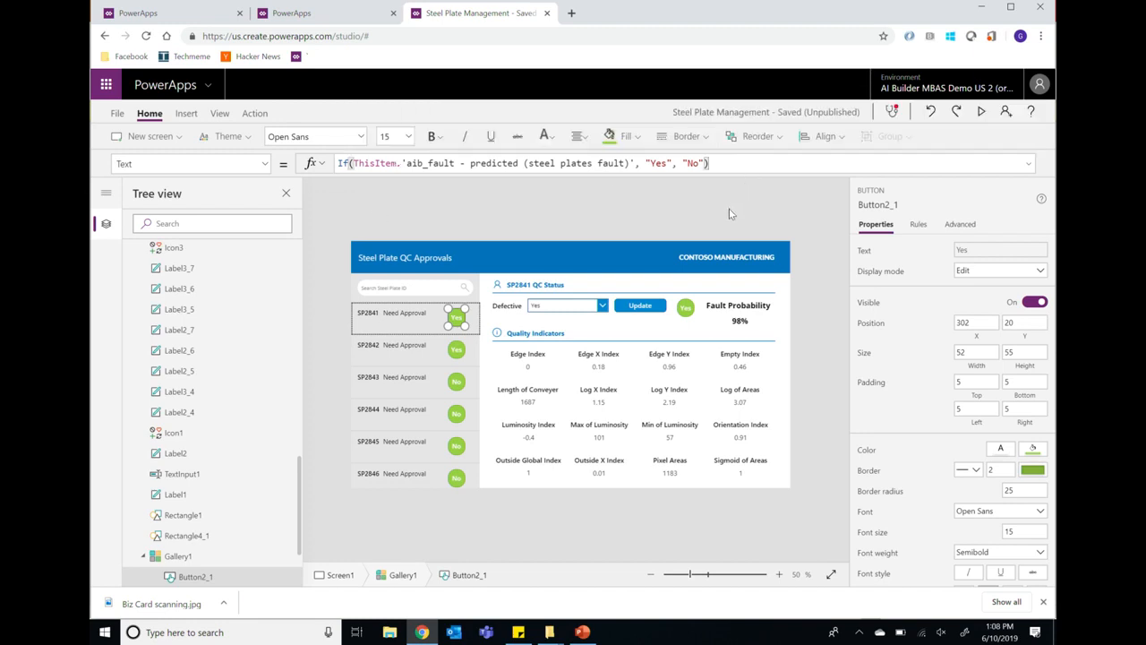
left_click(729, 209)
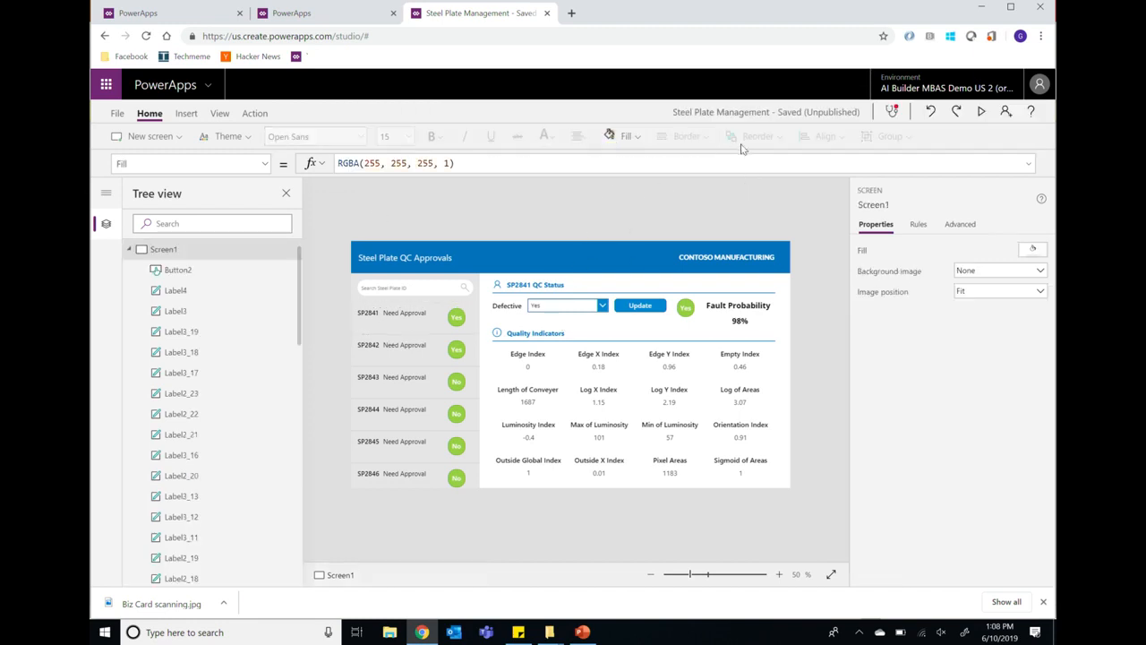
Preview the app and examine the Yes/No prediction indicators down the steel plate gallery list
left_click(980, 112)
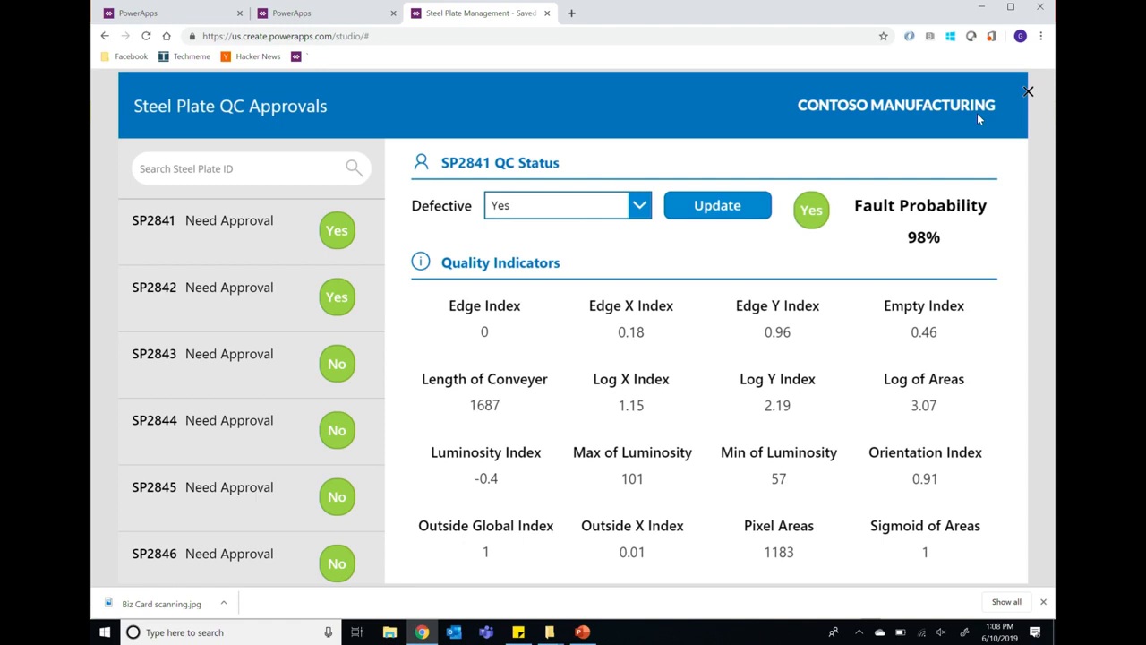
scroll(226, 394, "down", 3)
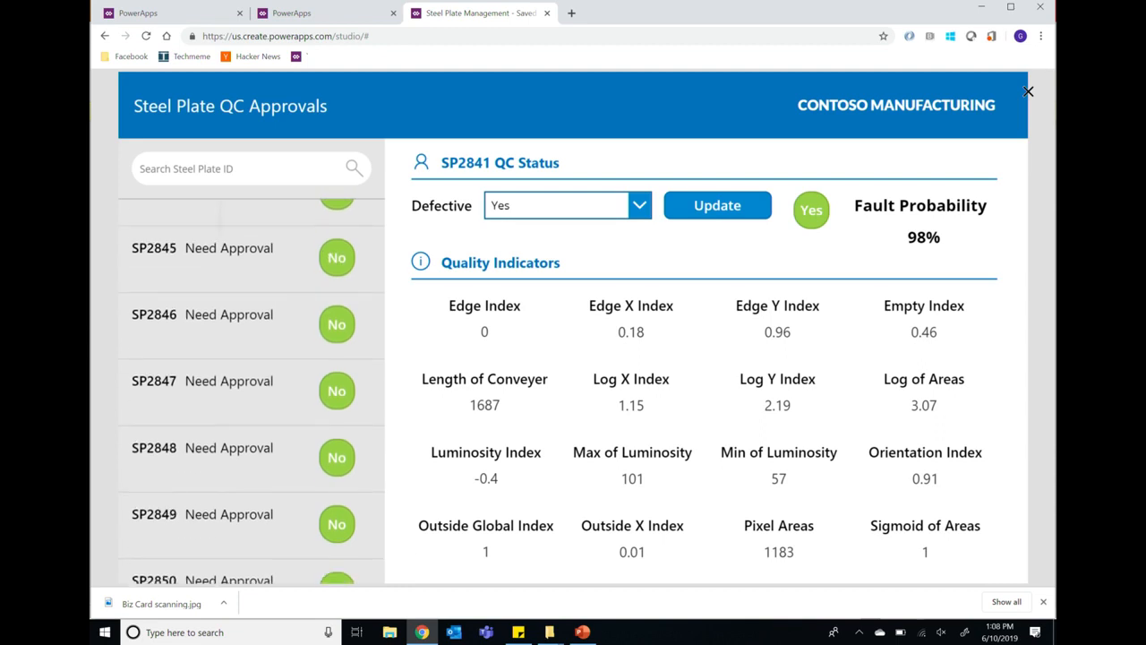
scroll(225, 394, "up", 3)
scroll(226, 394, "down", 1)
scroll(225, 394, "down", 5)
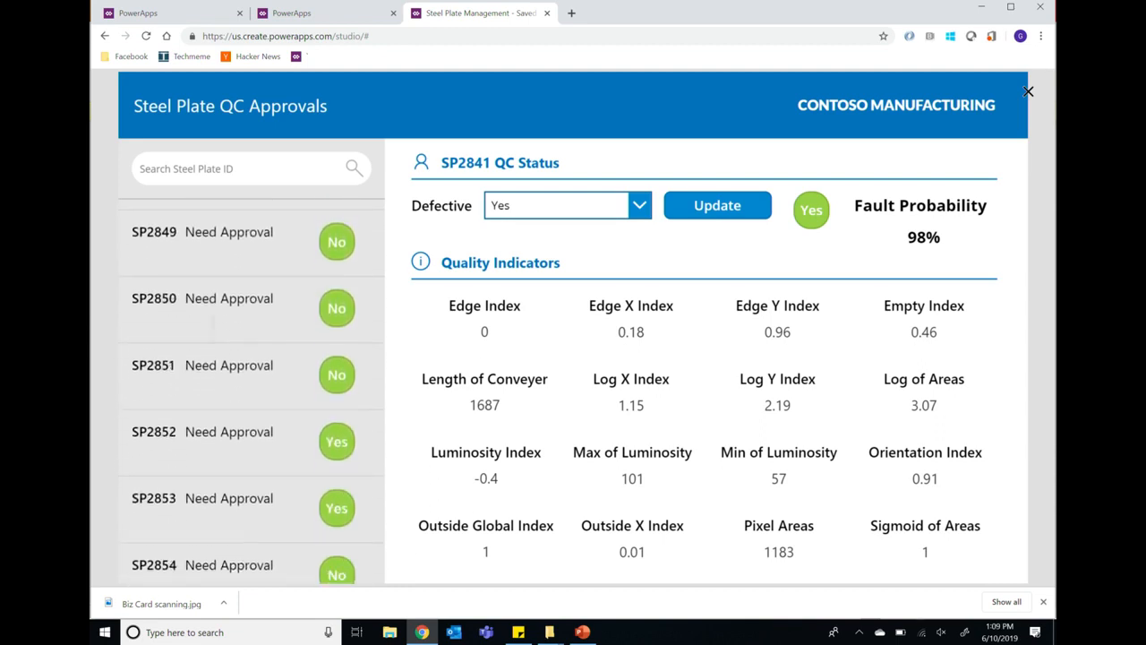
scroll(226, 394, "up", 3)
scroll(225, 394, "down", 3)
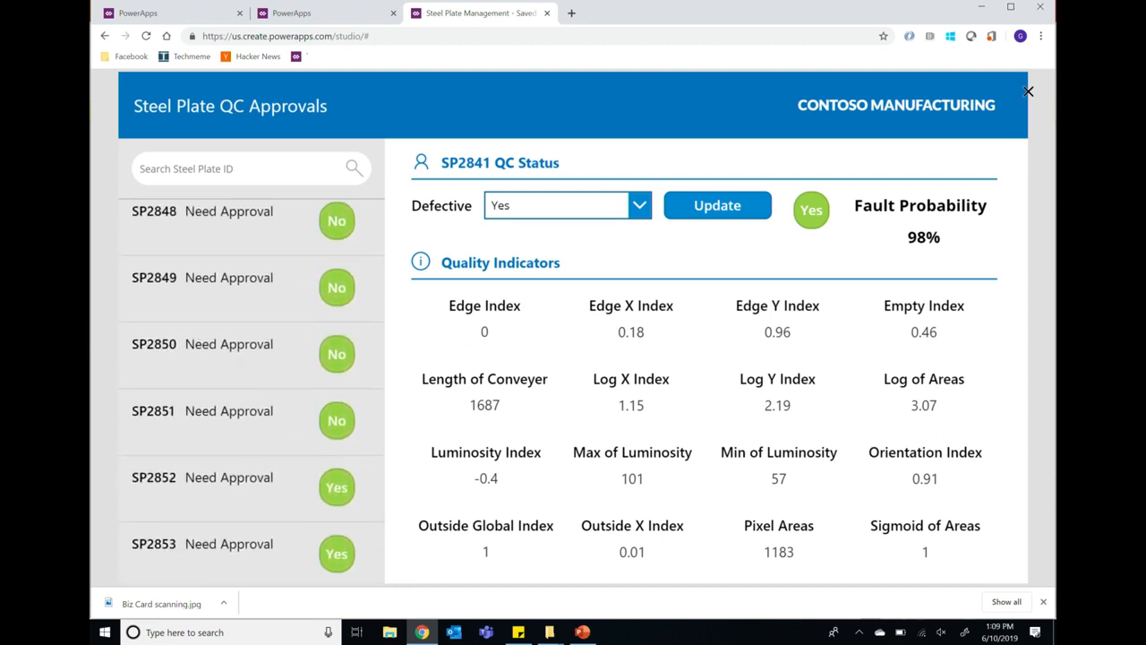
scroll(226, 393, "down", 4)
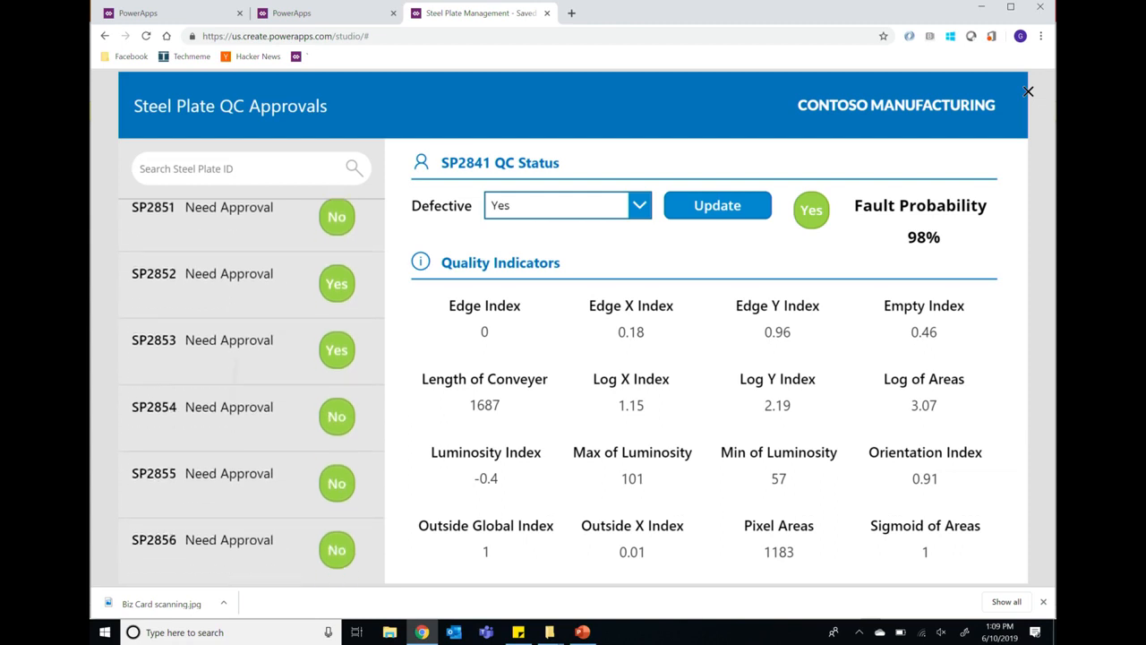
scroll(226, 394, "up", 4)
scroll(226, 394, "down", 3)
scroll(225, 394, "up", 5)
scroll(251, 394, "up", 6)
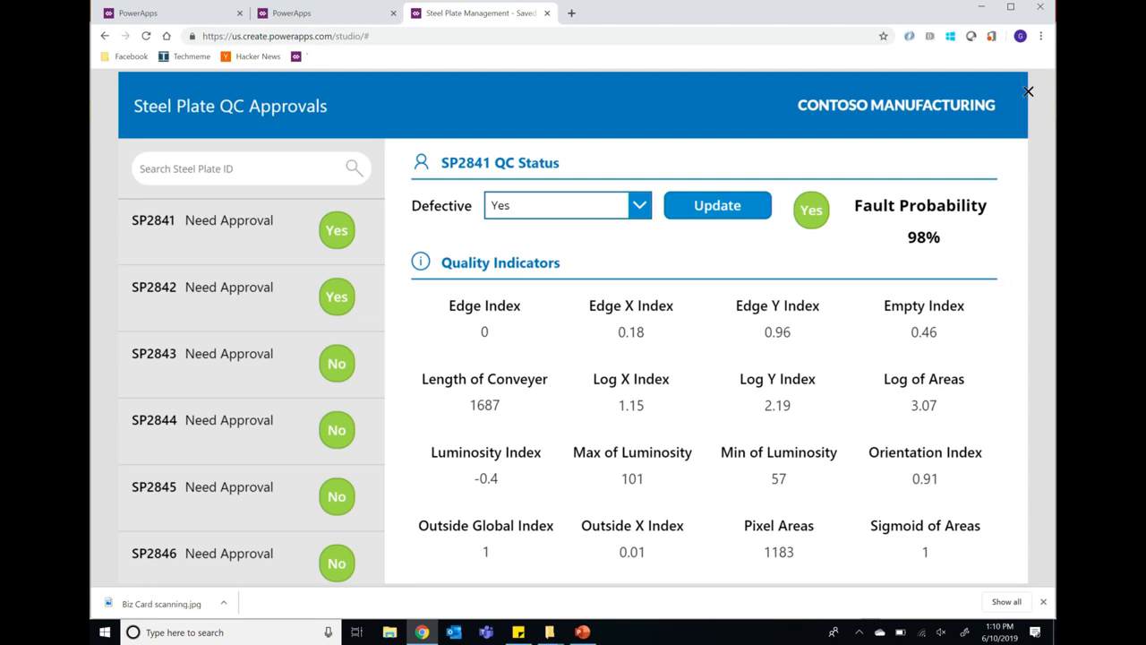
Return to the AI Builder site and open the Build page with the AI model types
left_click(195, 19)
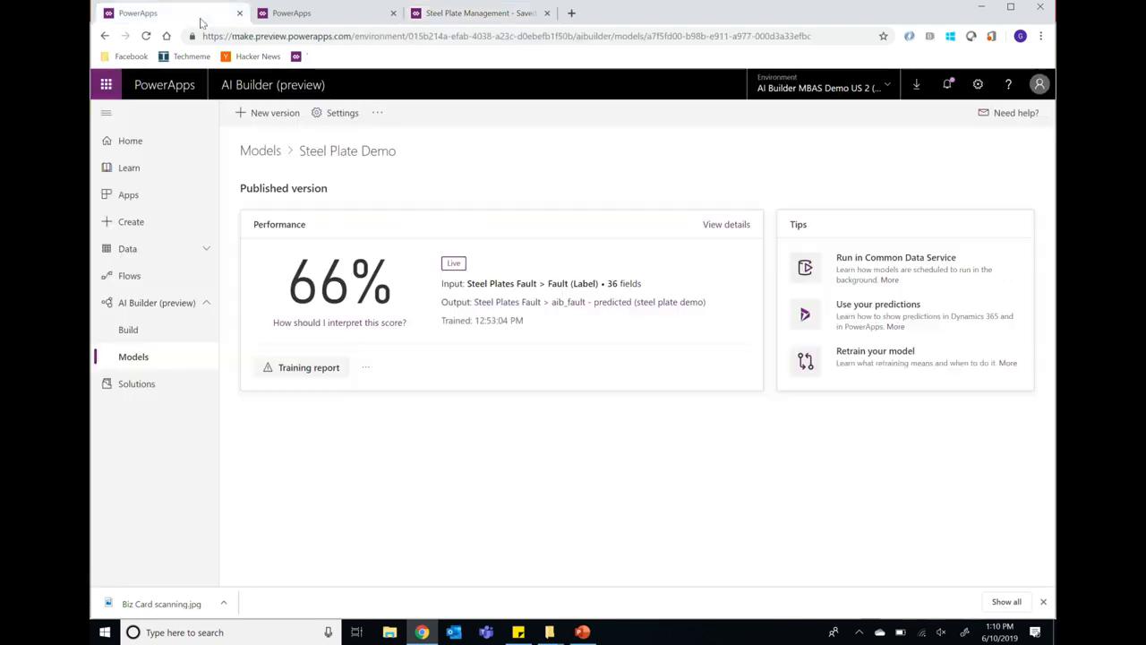
left_click(142, 335)
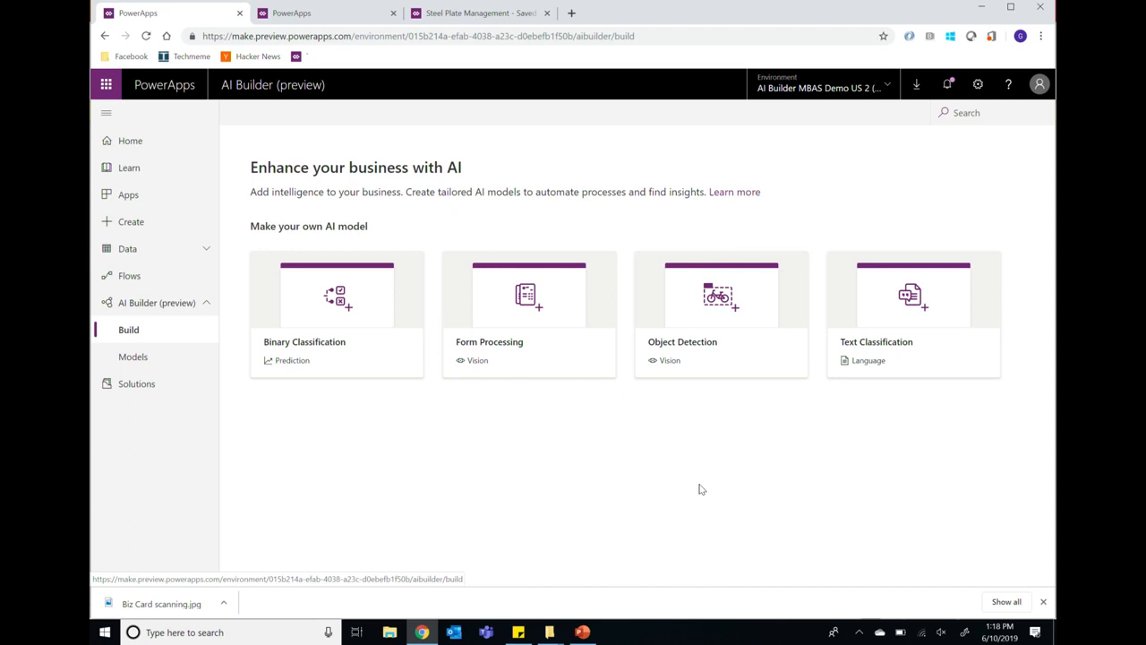
Switch to PowerPoint and bring up the open presentation at its Demo slide
left_click(584, 633)
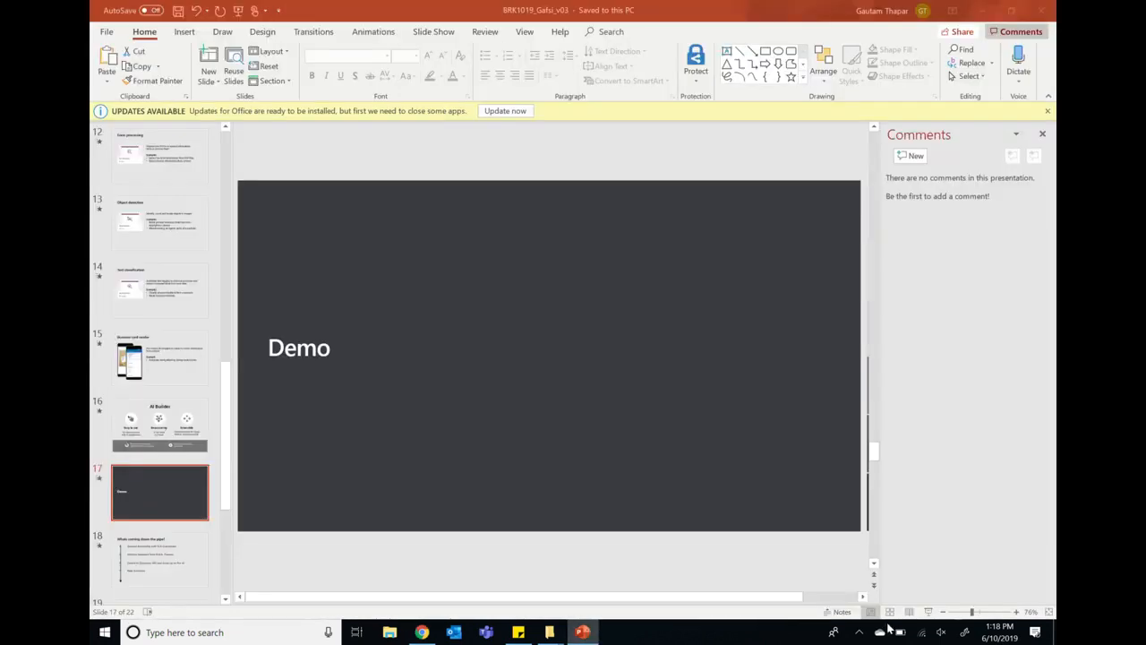